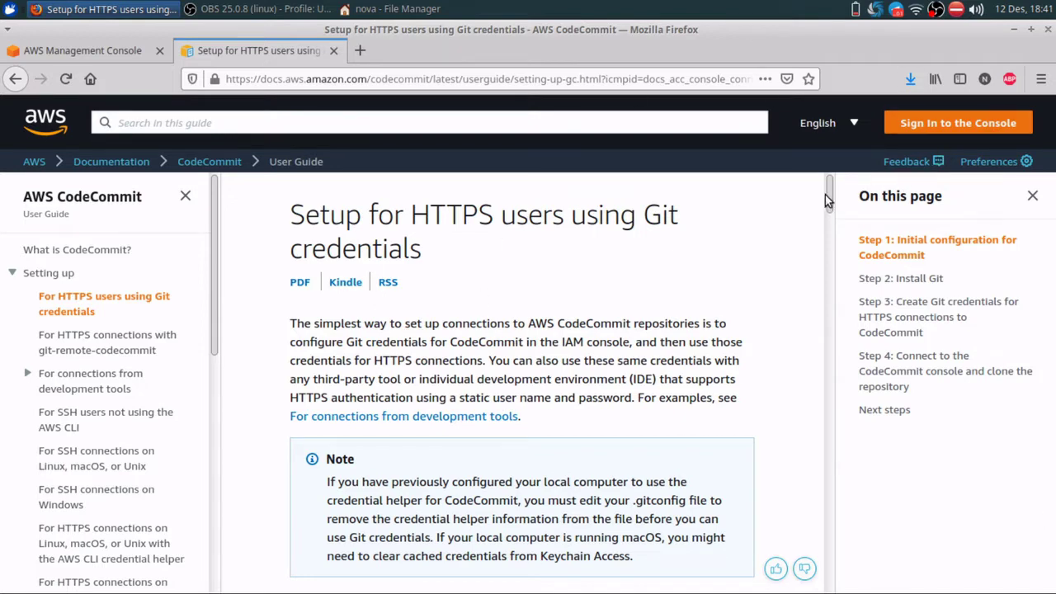
- Scroll the CodeCommit setup guide to Step 1's IAM steps for attaching AWSCodeCommitPowerUser
drag(825, 195, 834, 242)
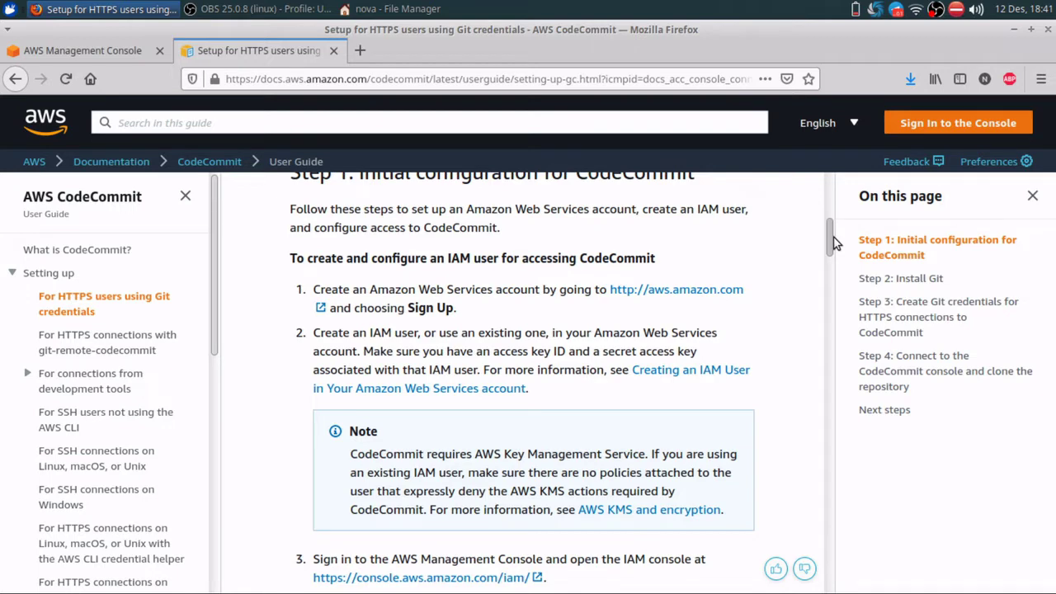
drag(834, 242, 834, 246)
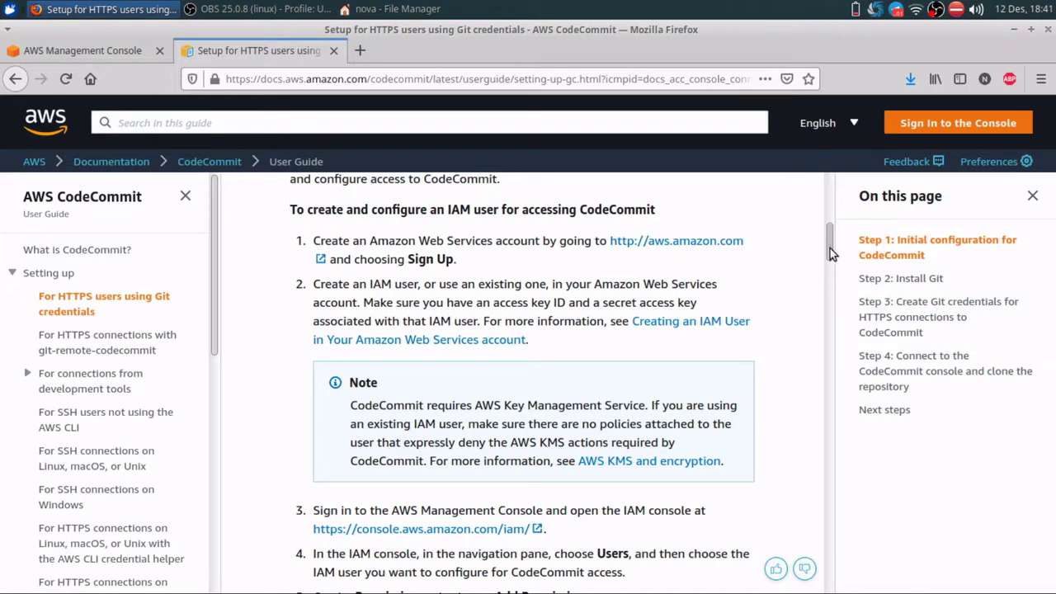
drag(830, 249, 828, 256)
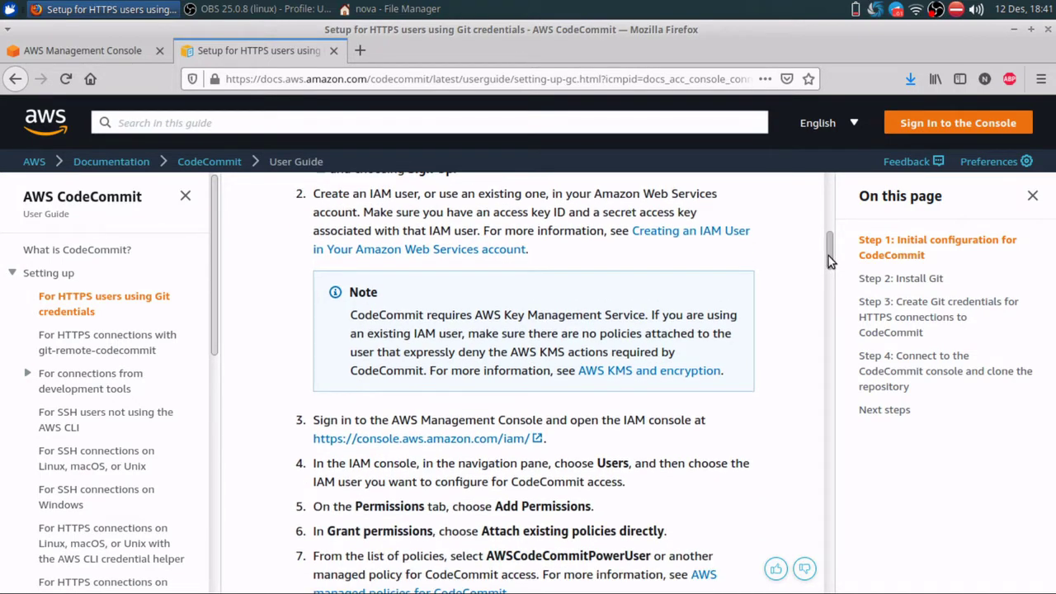
mouse_move(828, 256)
mouse_down()
mouse_move(827, 283)
mouse_move(833, 254)
mouse_move(836, 273)
mouse_up()
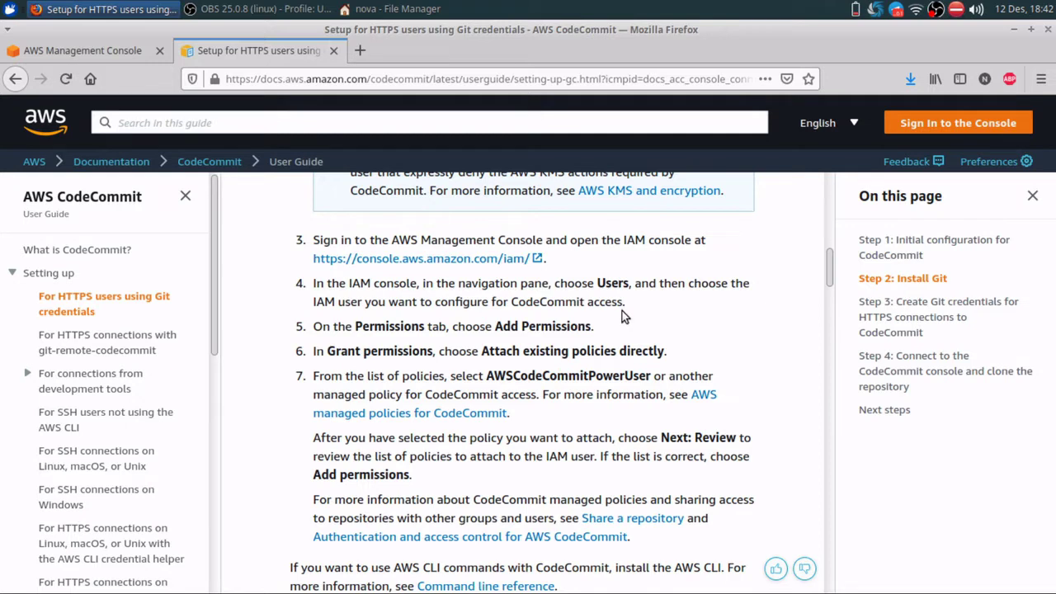
- Open IAM from the console's Recently visited services, glancing back at the setup guide
click(78, 55)
click(165, 324)
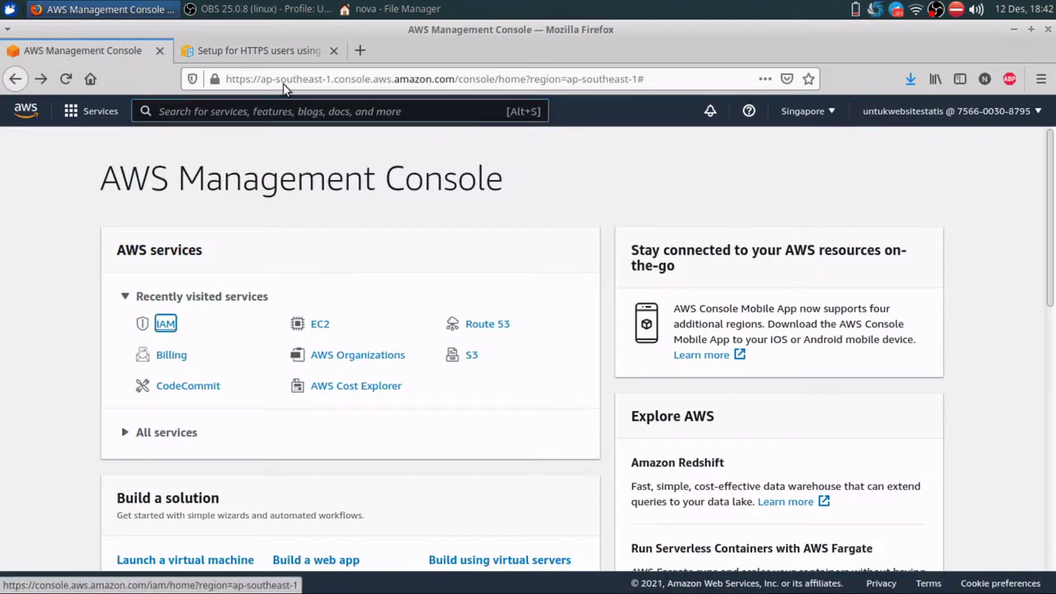
key(ctrl+Tab)
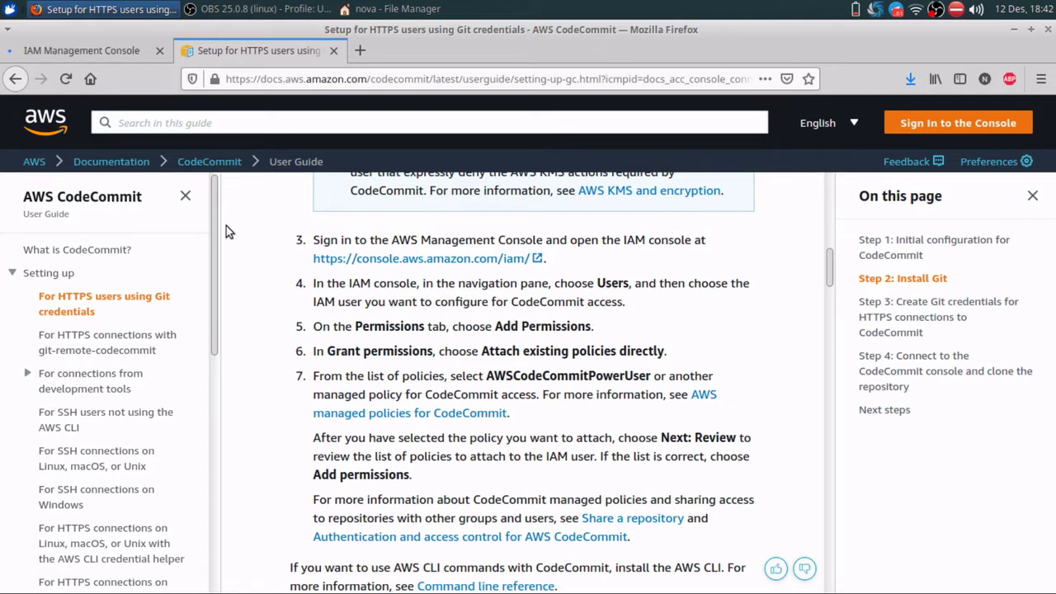
click(66, 54)
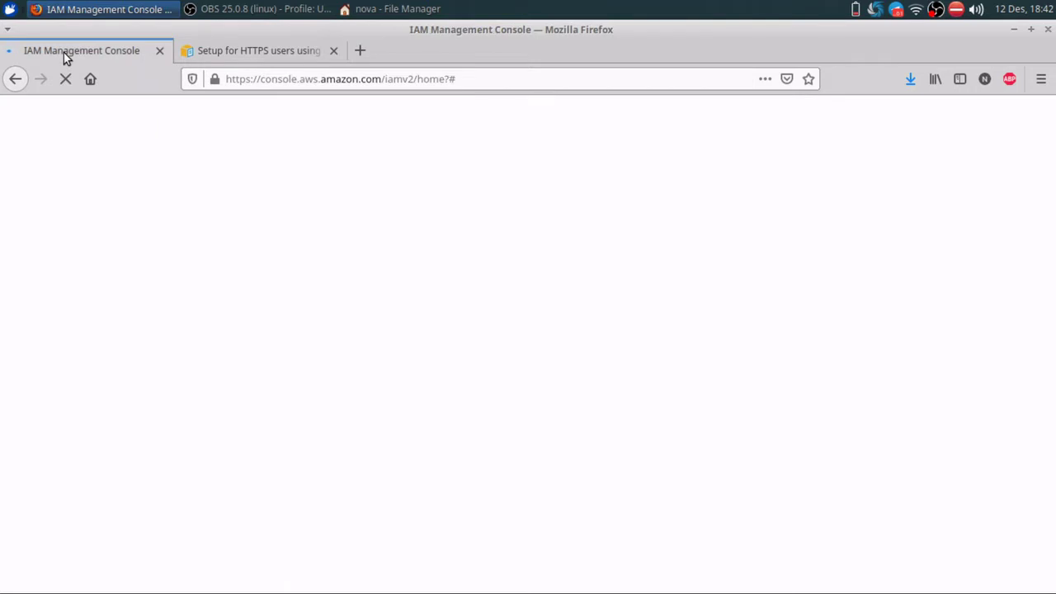
click(231, 48)
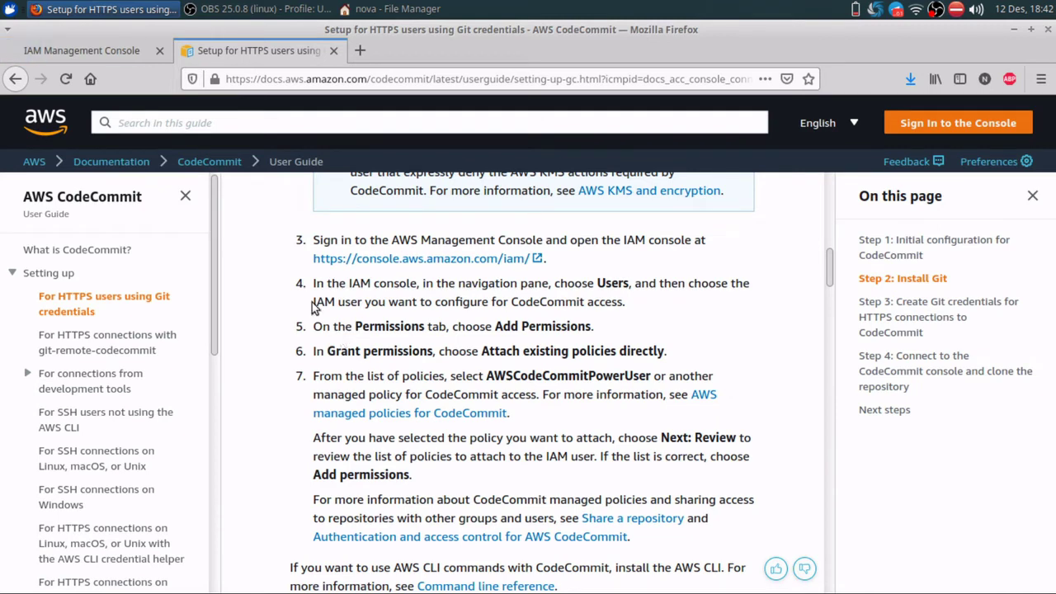
click(102, 53)
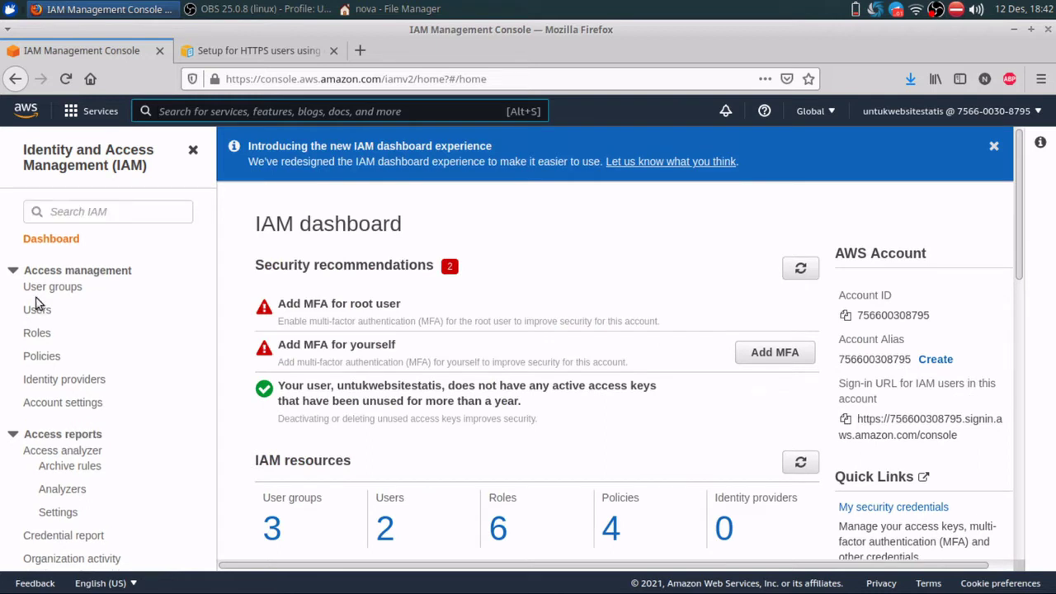
- In IAM Users, select the signed-in user and open its details page
click(37, 307)
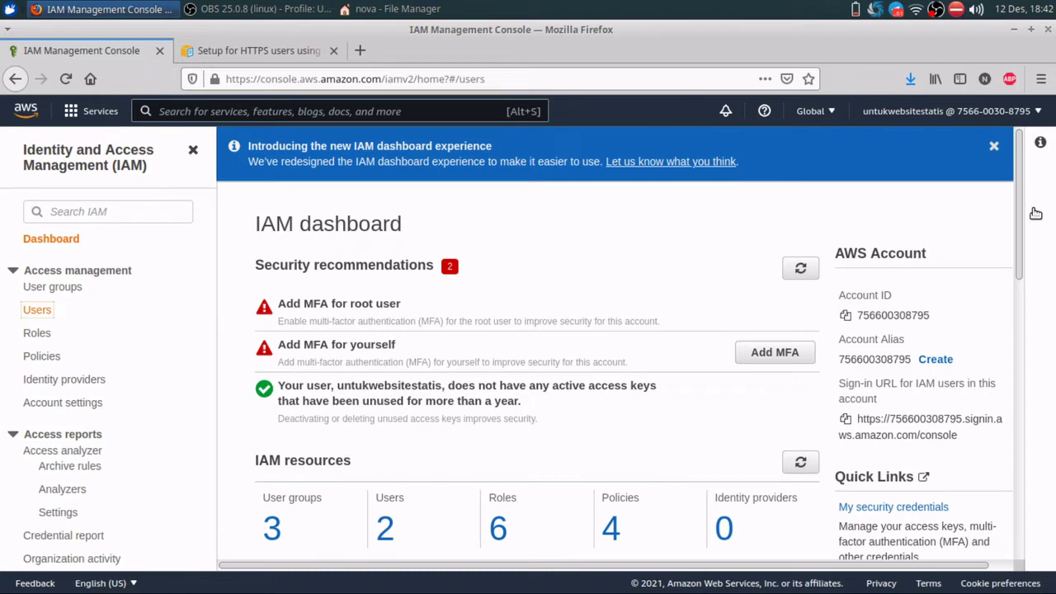
scroll(1031, 231, down, 3)
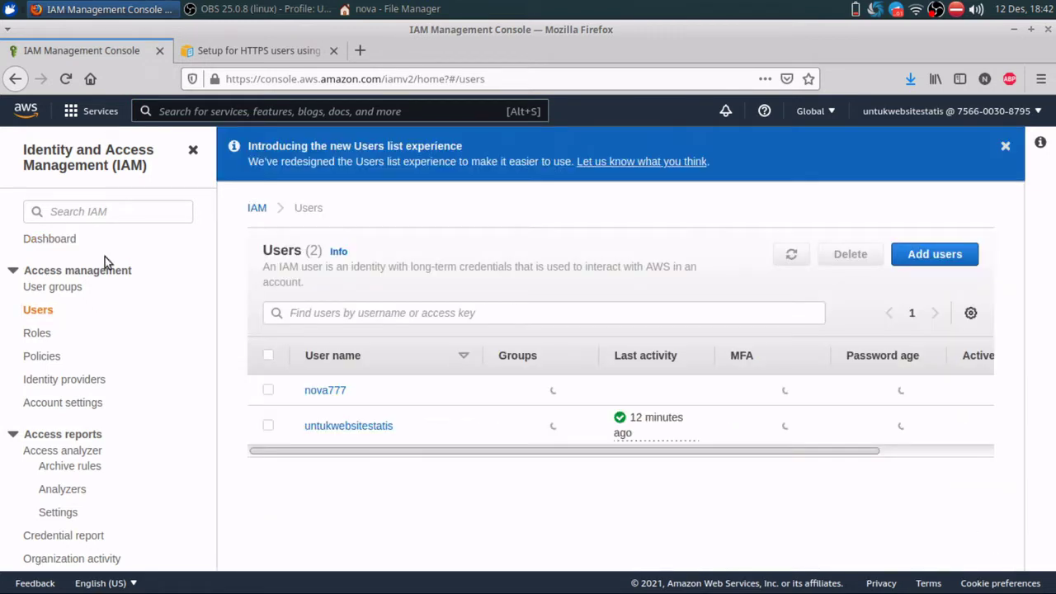
click(269, 425)
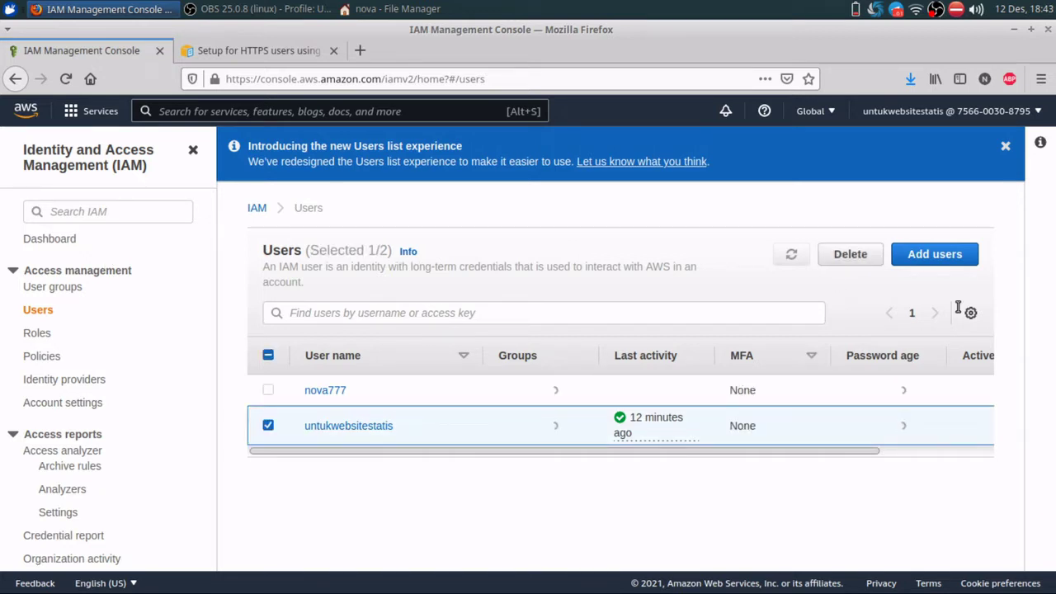
scroll(721, 462, right, 5)
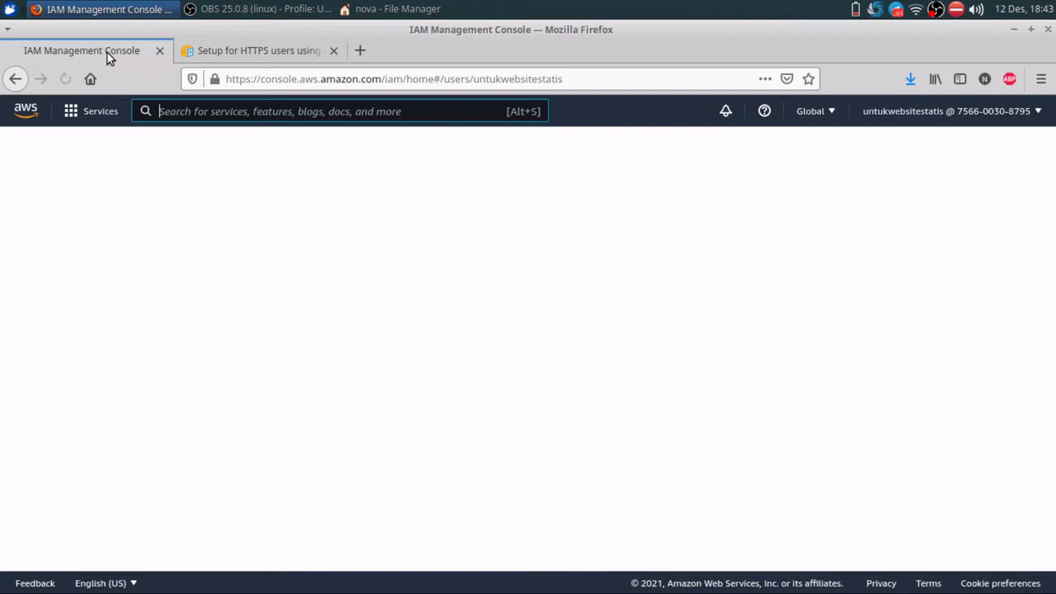
key(ctrl+Tab)
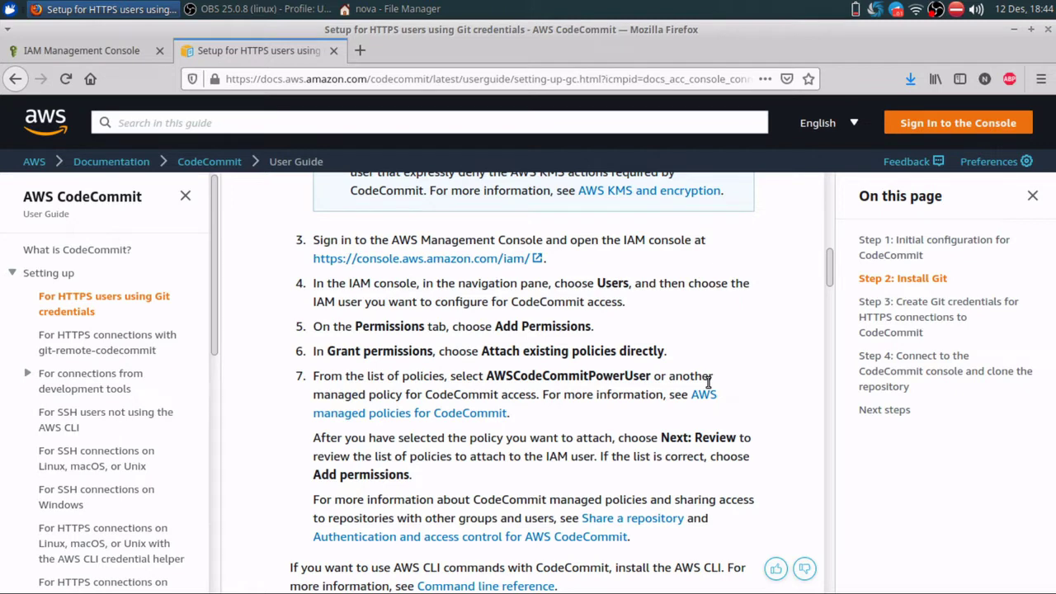
scroll(708, 382, up, 5)
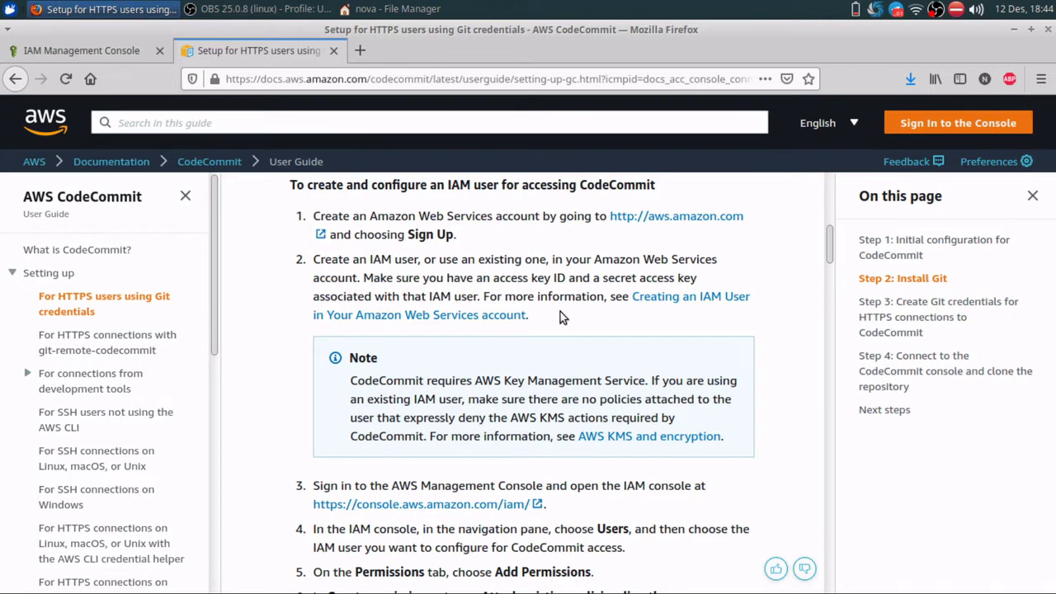
key(ctrl+Tab)
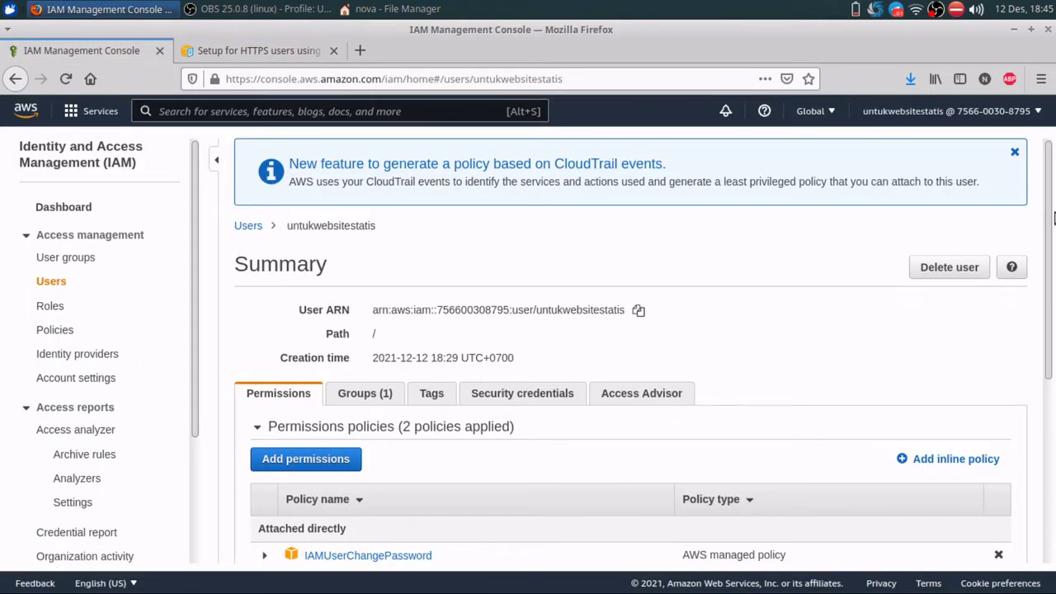
scroll(293, 235, down, 5)
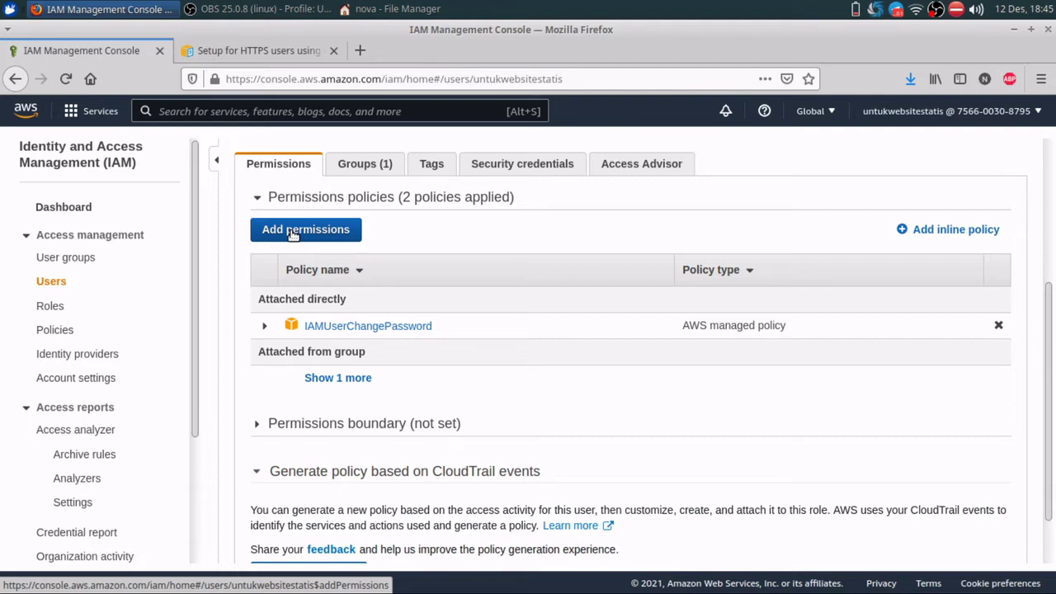
- Attach AWSCodeCommitPowerUser directly to the user, found by searching 'awscodecommit'
click(293, 231)
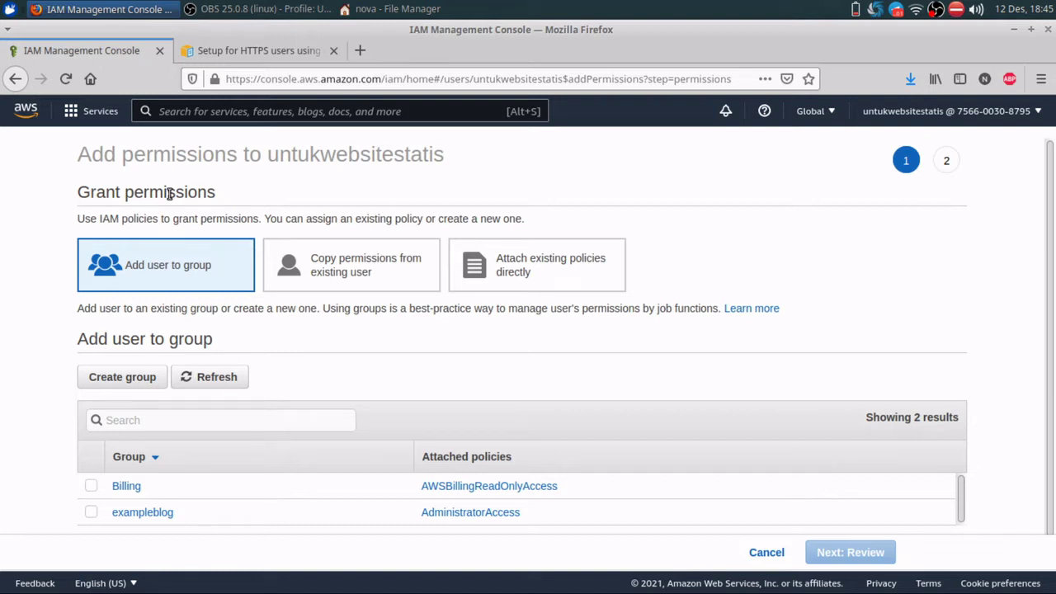
click(536, 268)
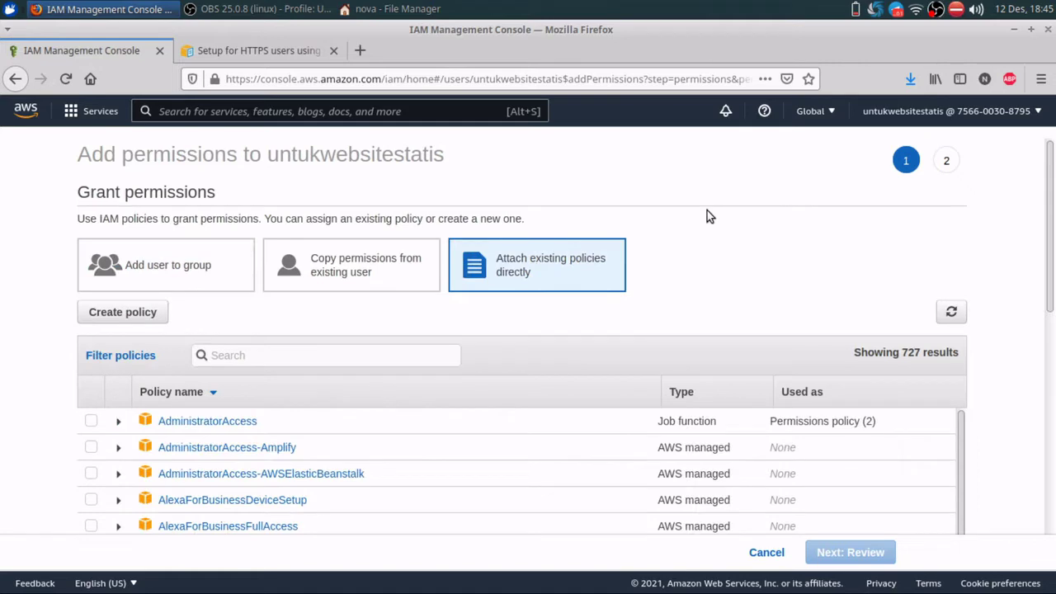
click(258, 51)
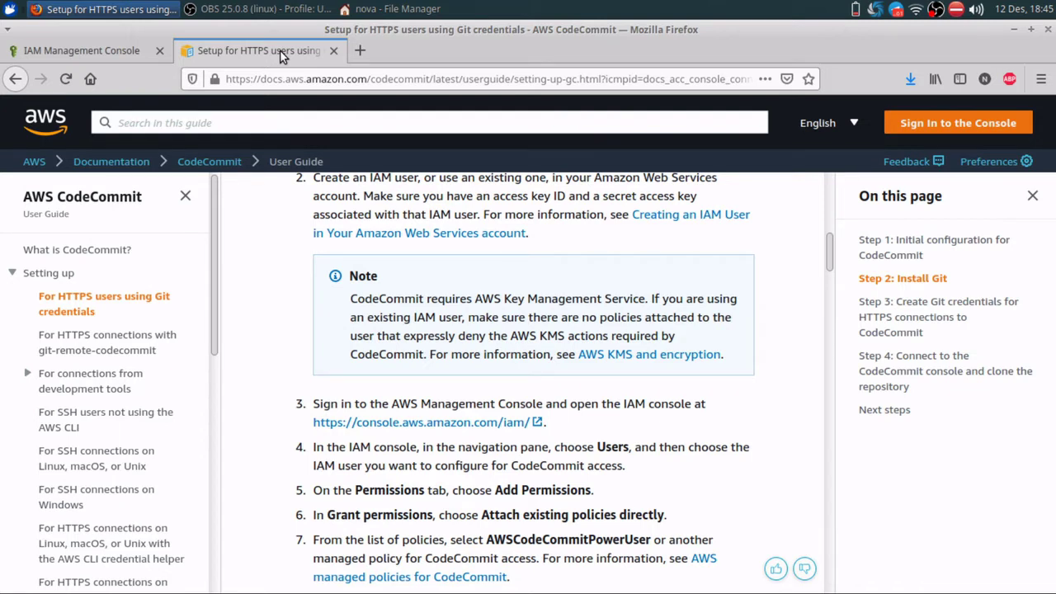
click(46, 51)
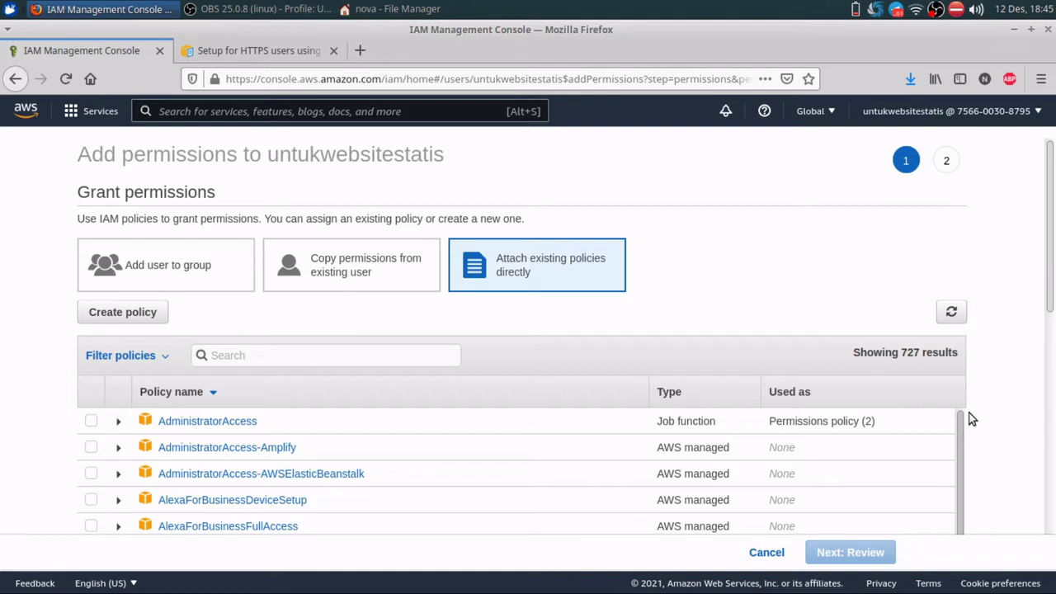
scroll(352, 328, down, 1)
click(352, 329)
text(aws)
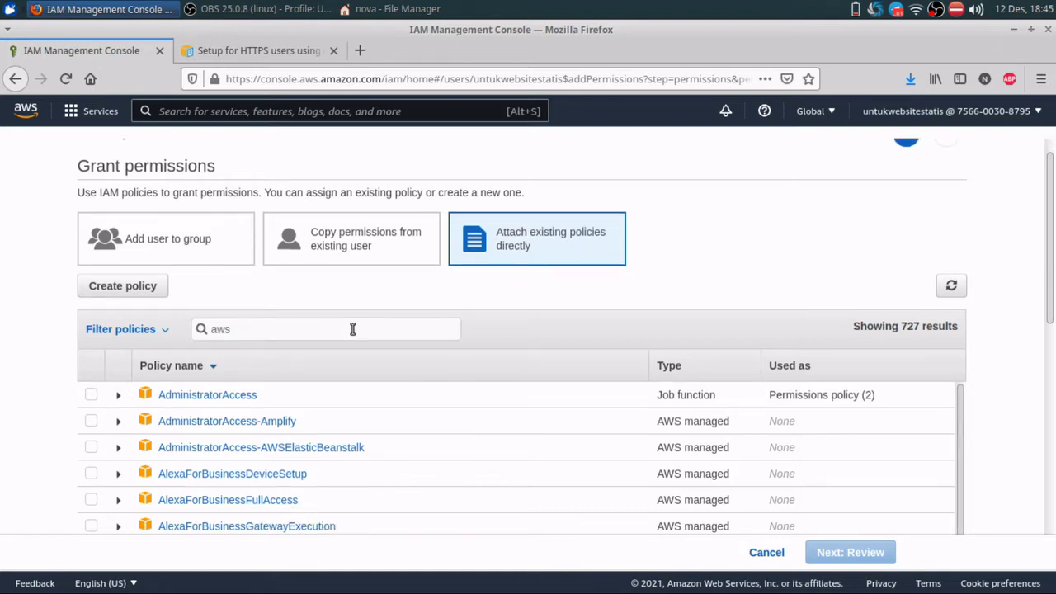
text(codecommit)
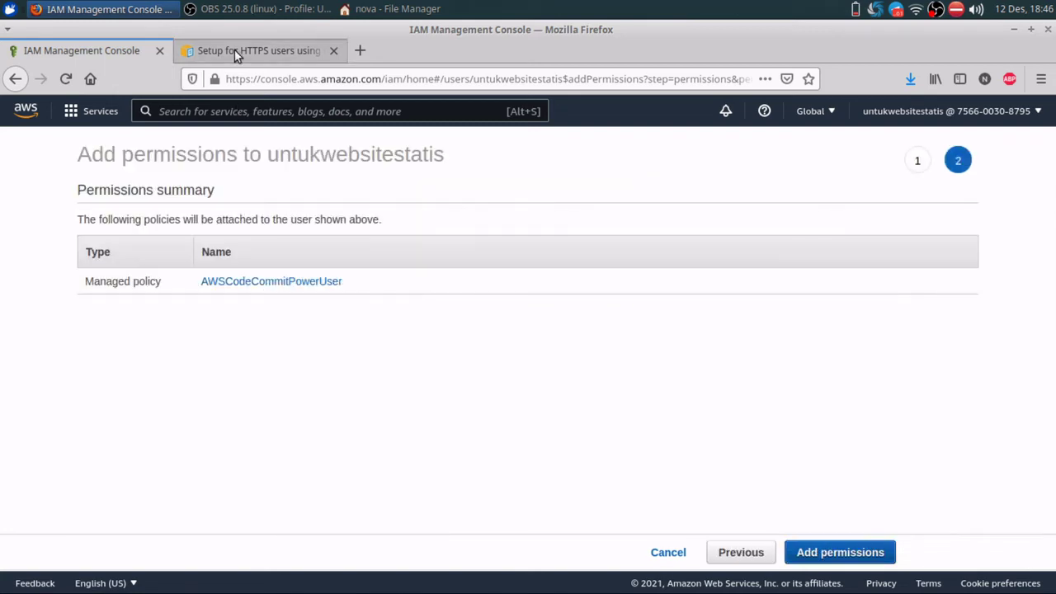
click(234, 50)
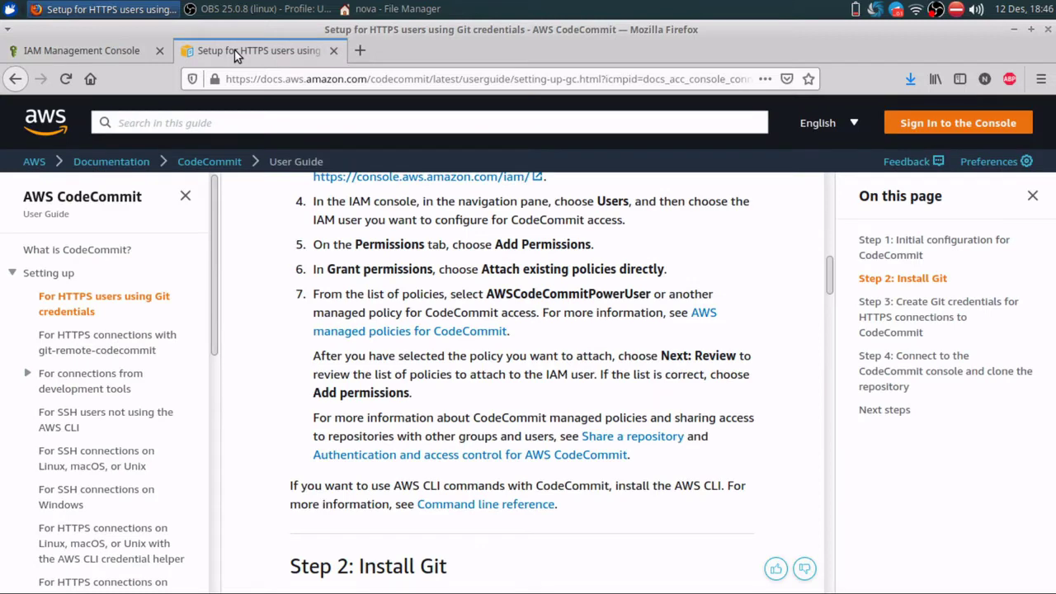
click(99, 50)
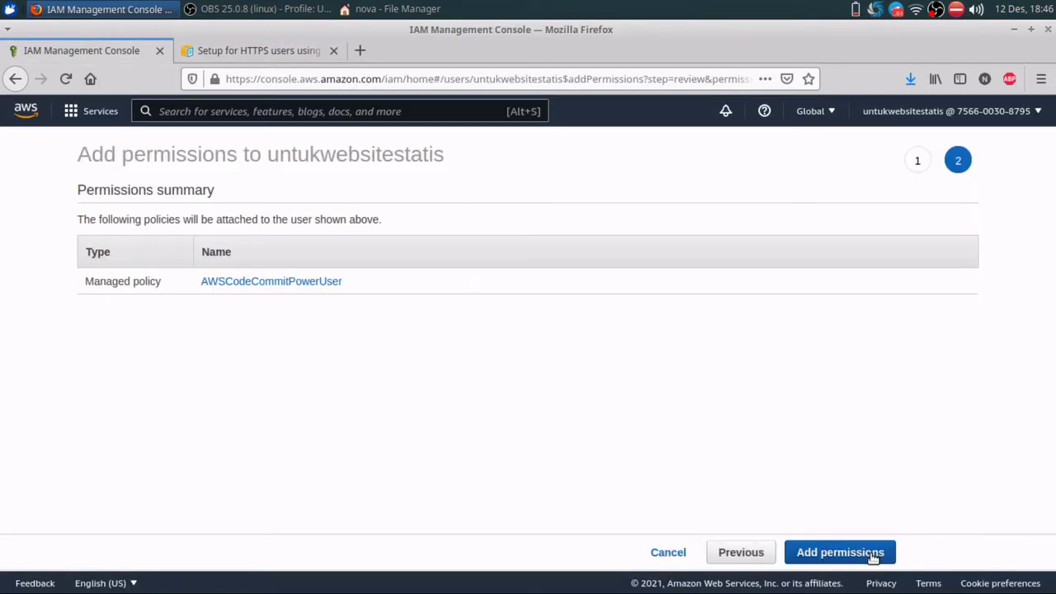
click(873, 560)
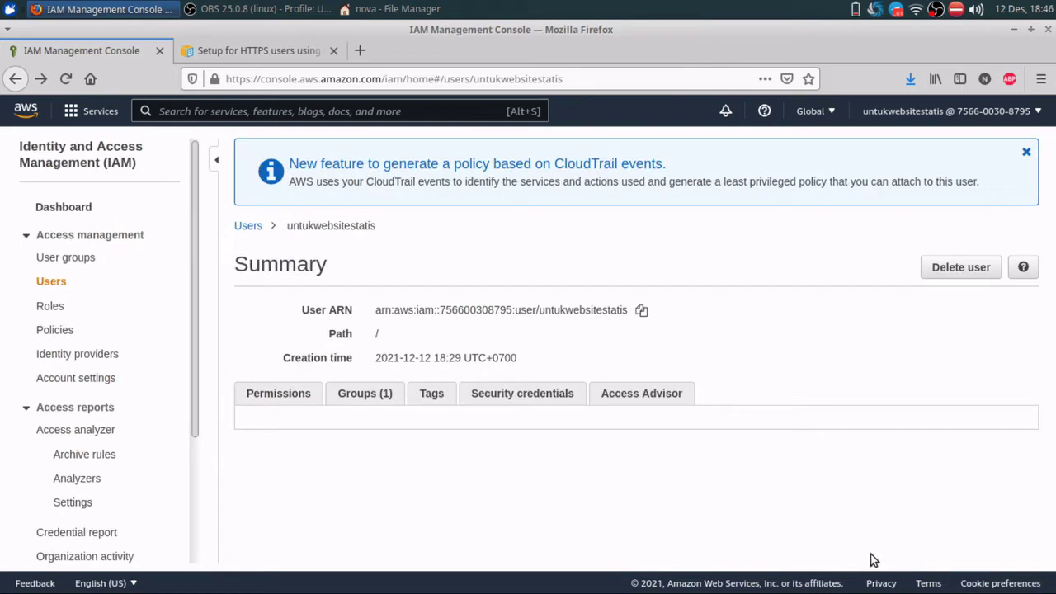
- Check the user's three attached policies, then scroll the guide to Step 3 on HTTPS Git credentials
scroll(1051, 312, down, 3)
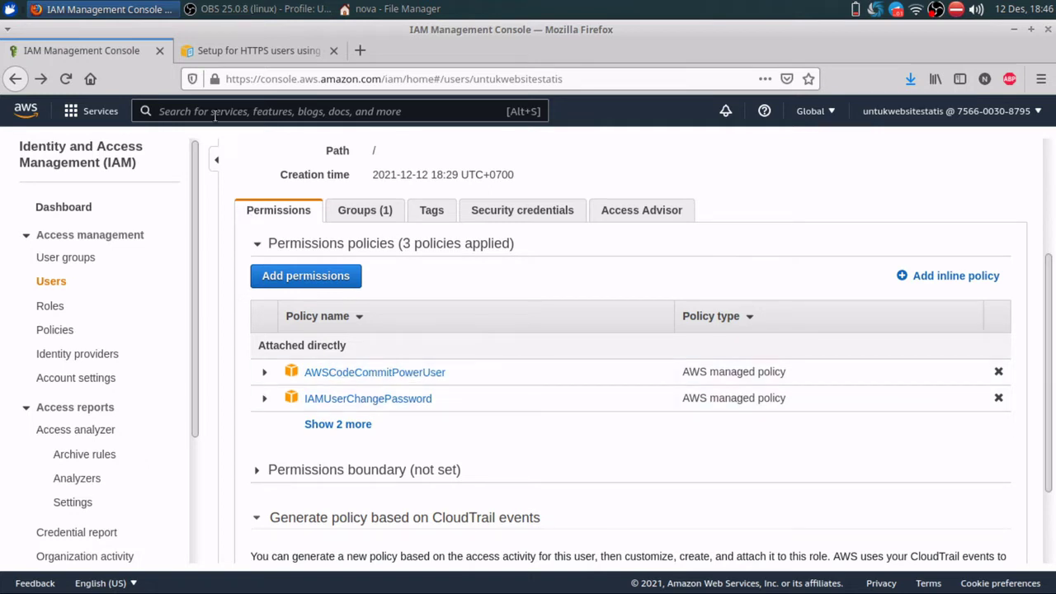
click(338, 424)
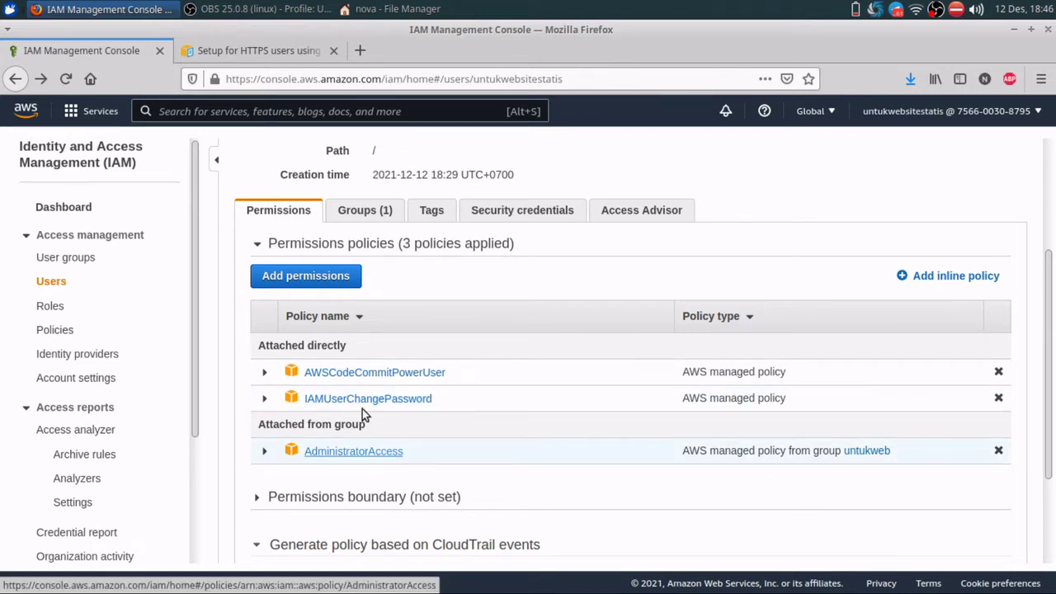
click(256, 50)
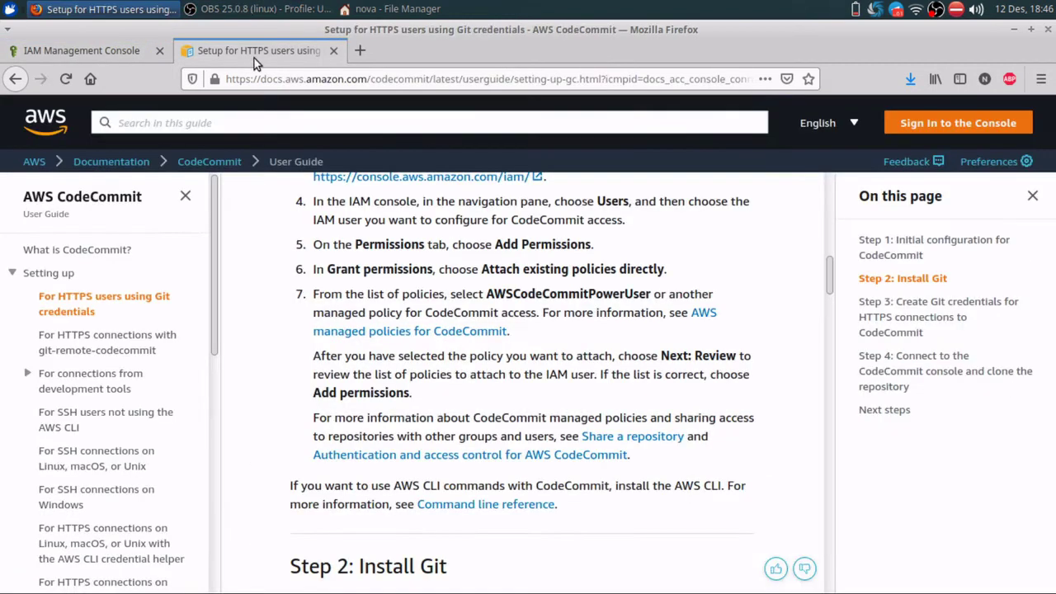
drag(831, 286, 839, 307)
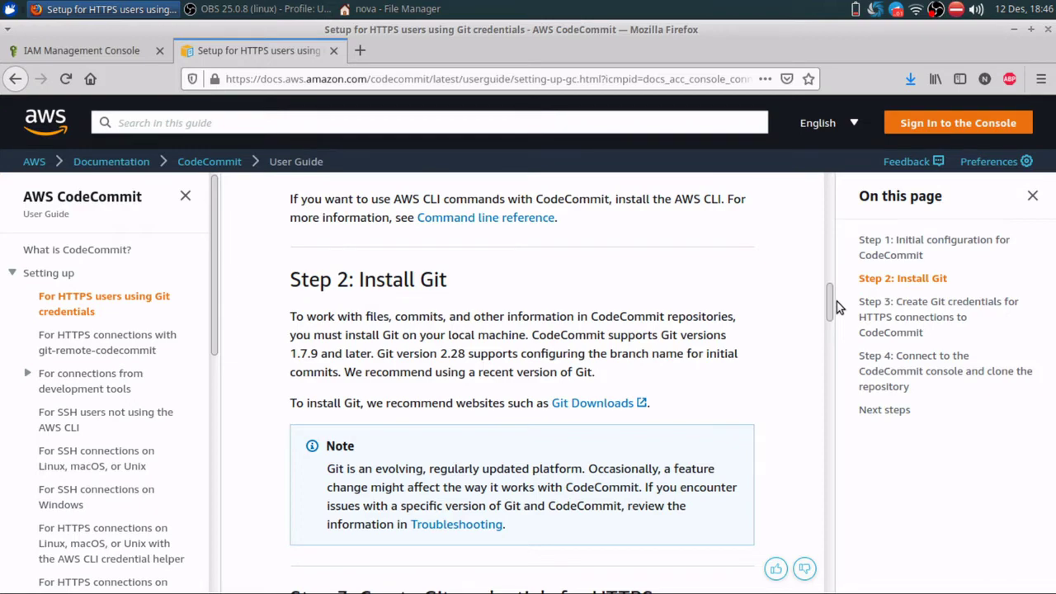
drag(829, 302, 829, 337)
key(ctrl+Tab)
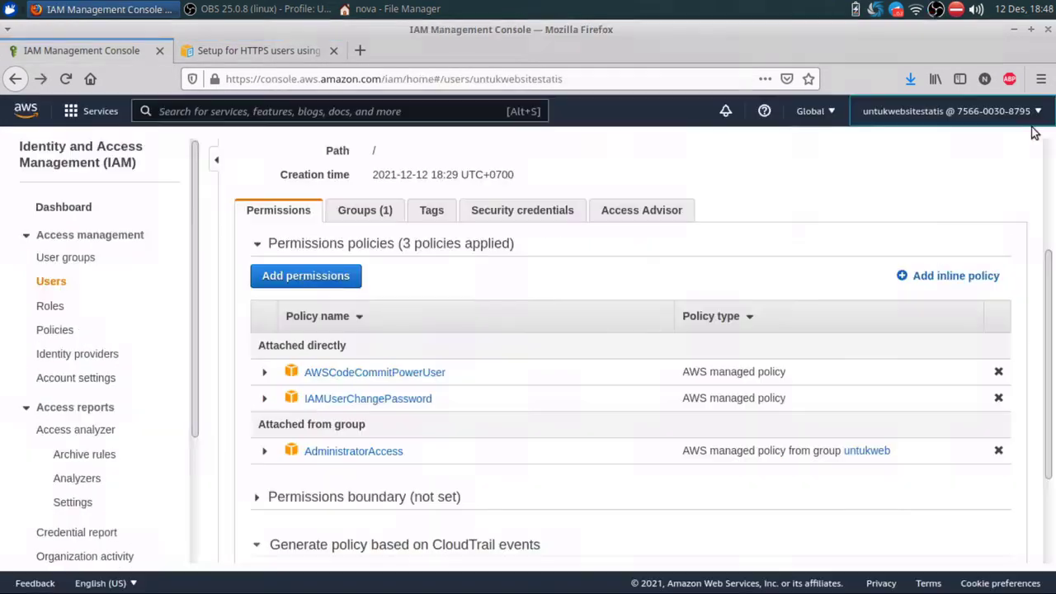
click(193, 52)
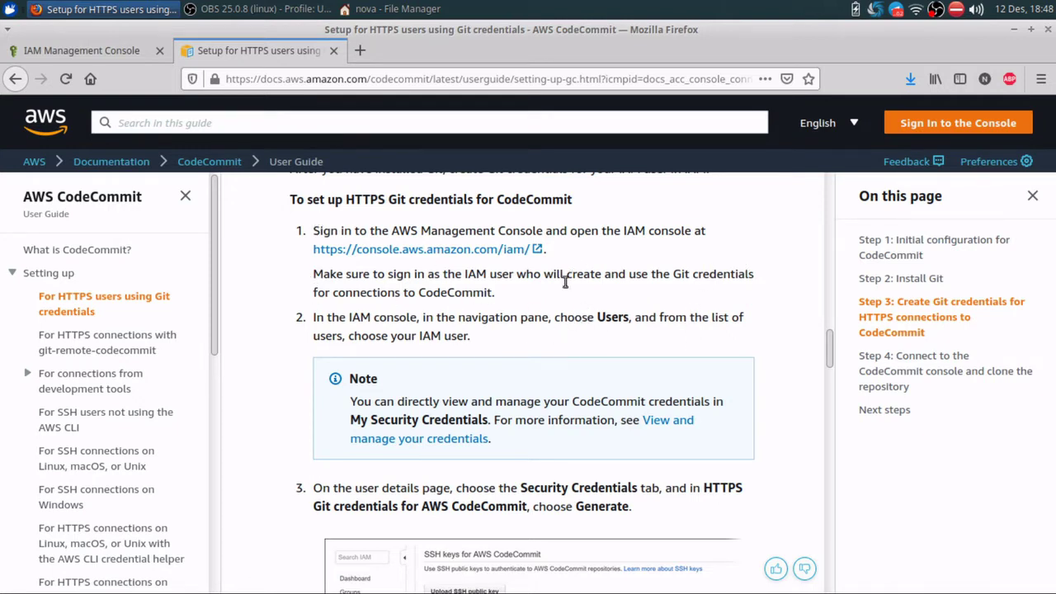
- Open My security credentials and show the AWS CodeCommit credentials section
click(25, 58)
click(949, 110)
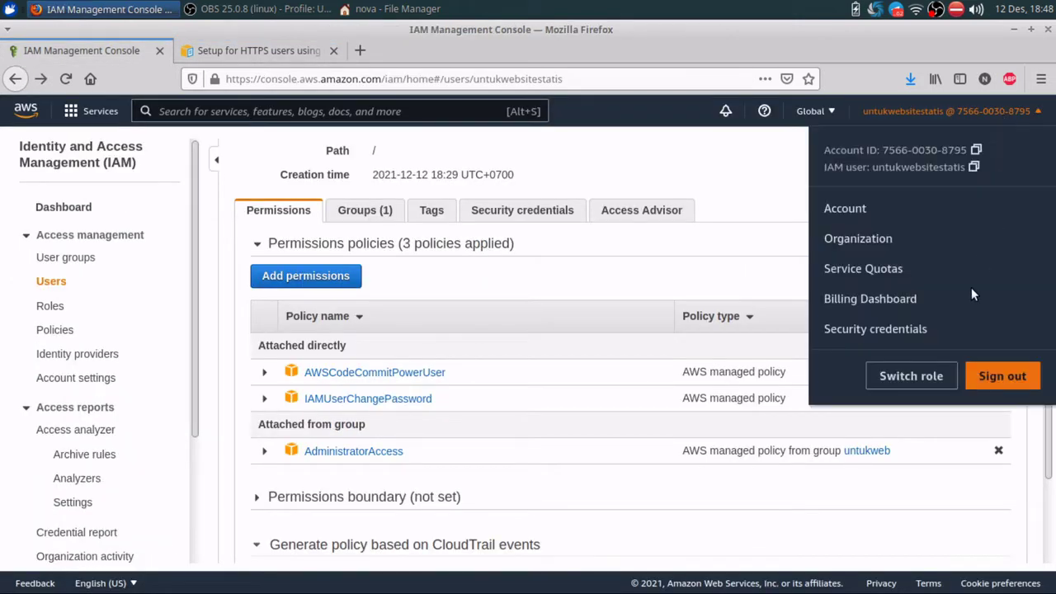
click(881, 330)
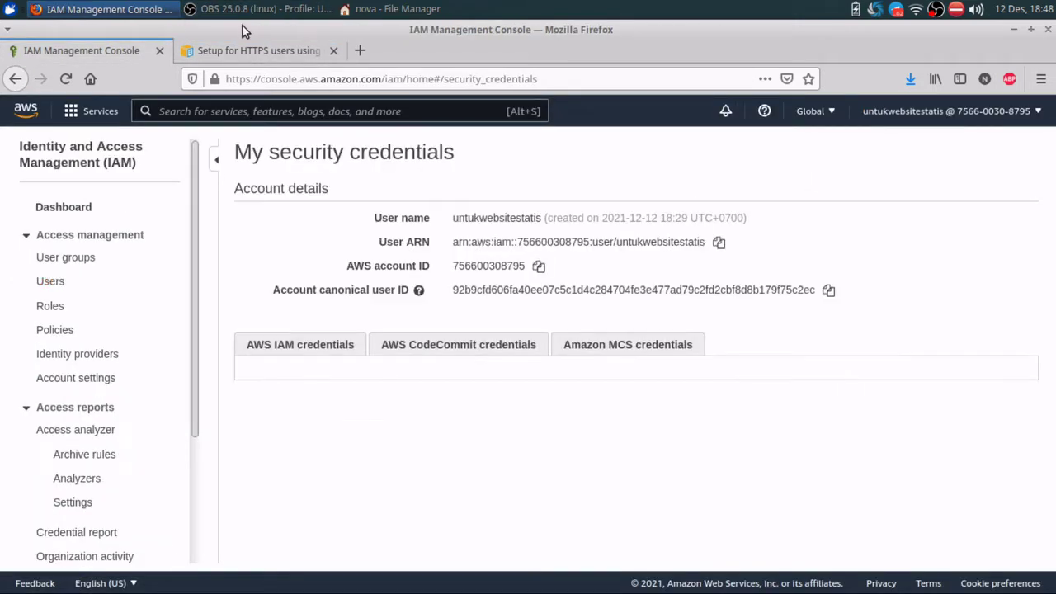
click(400, 344)
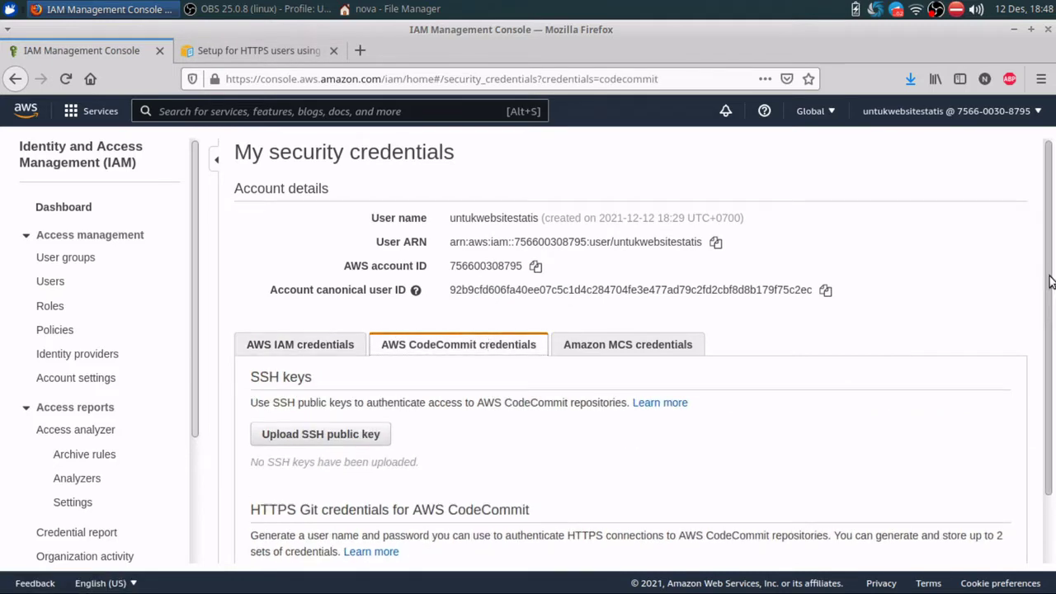
scroll(1049, 280, down, 3)
click(255, 51)
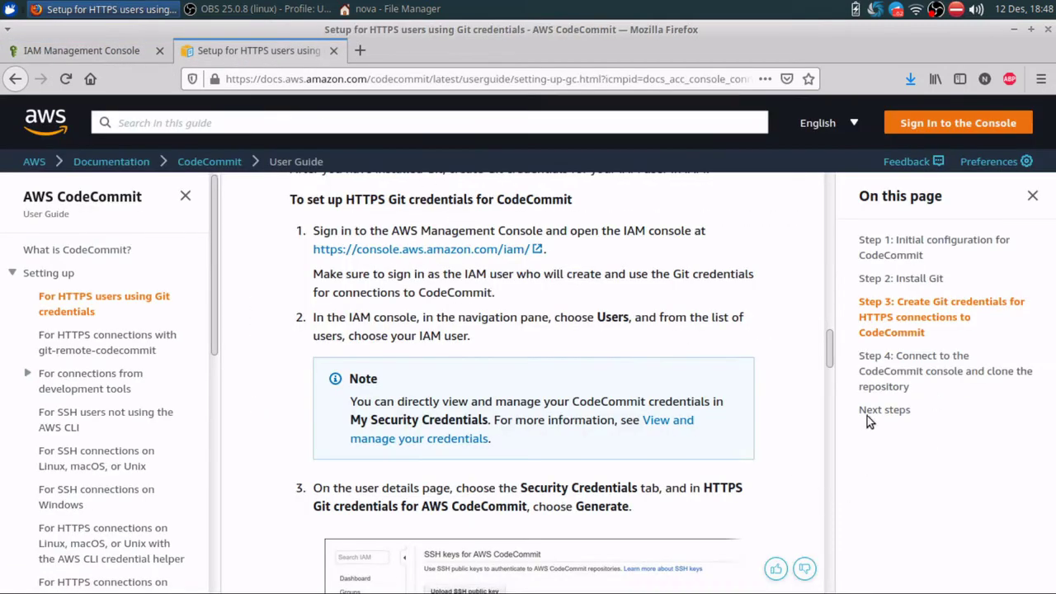
drag(828, 351, 830, 451)
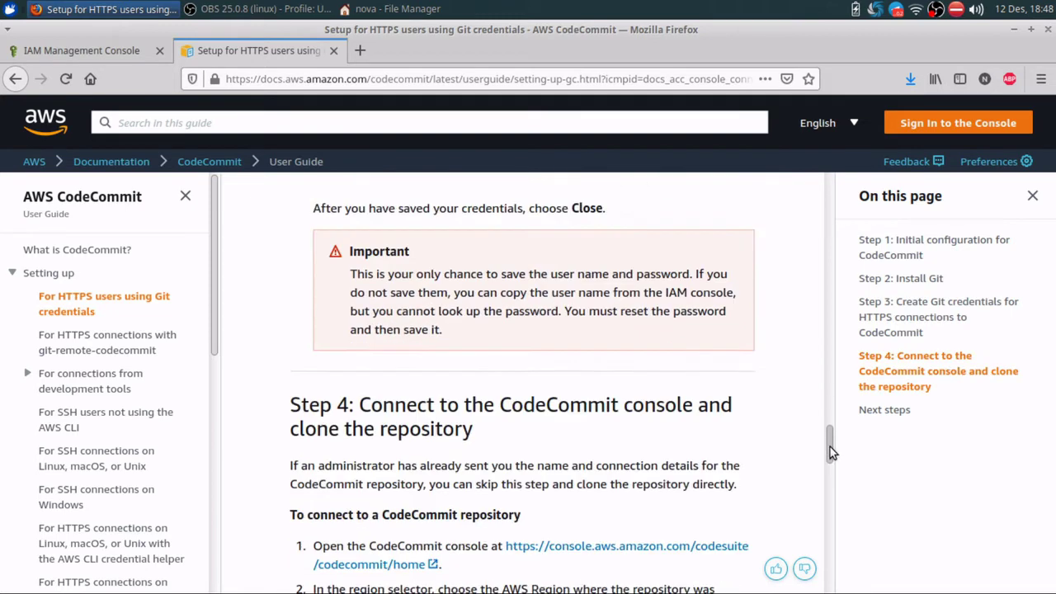
- Generate HTTPS Git credentials, then select that credential and open its Actions menu
click(52, 50)
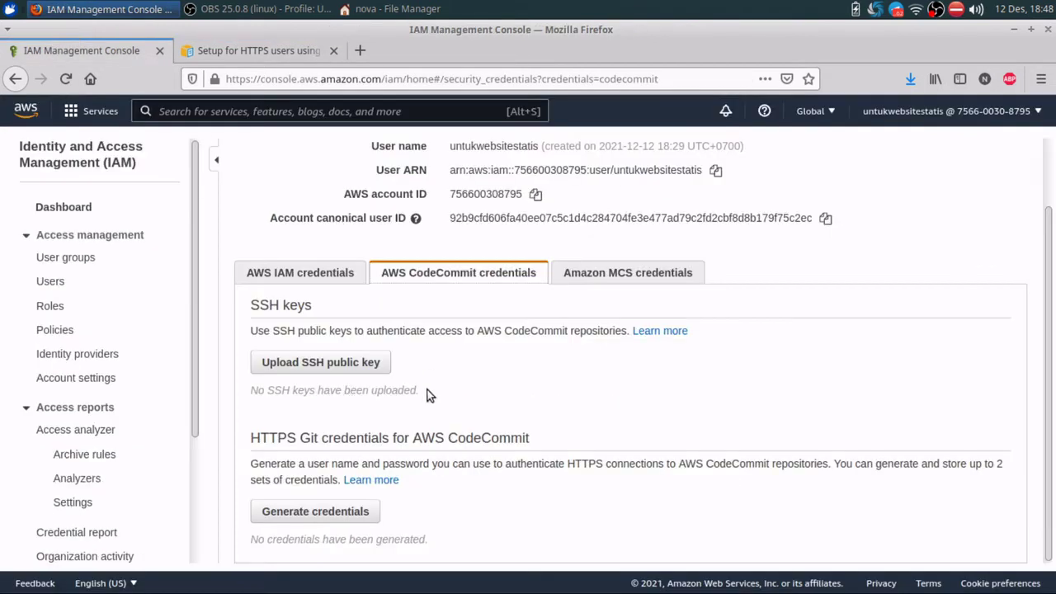
click(327, 513)
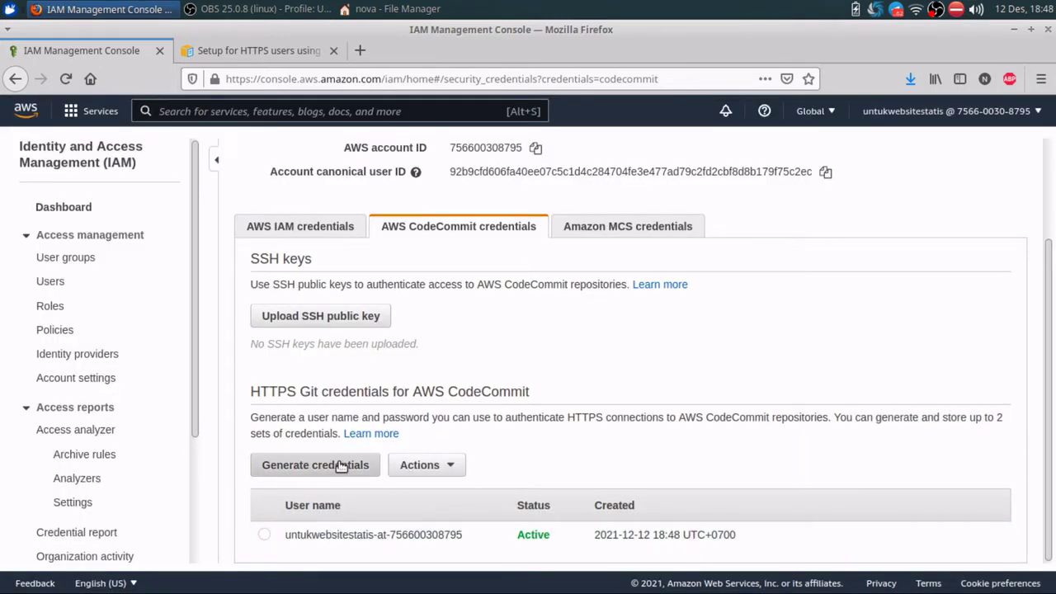
click(398, 535)
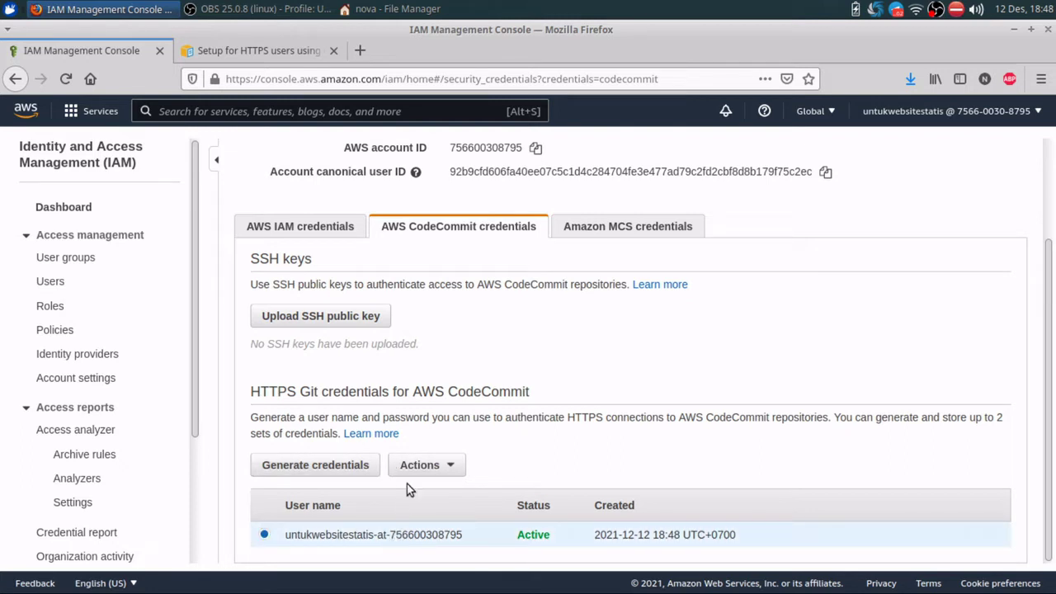
click(430, 467)
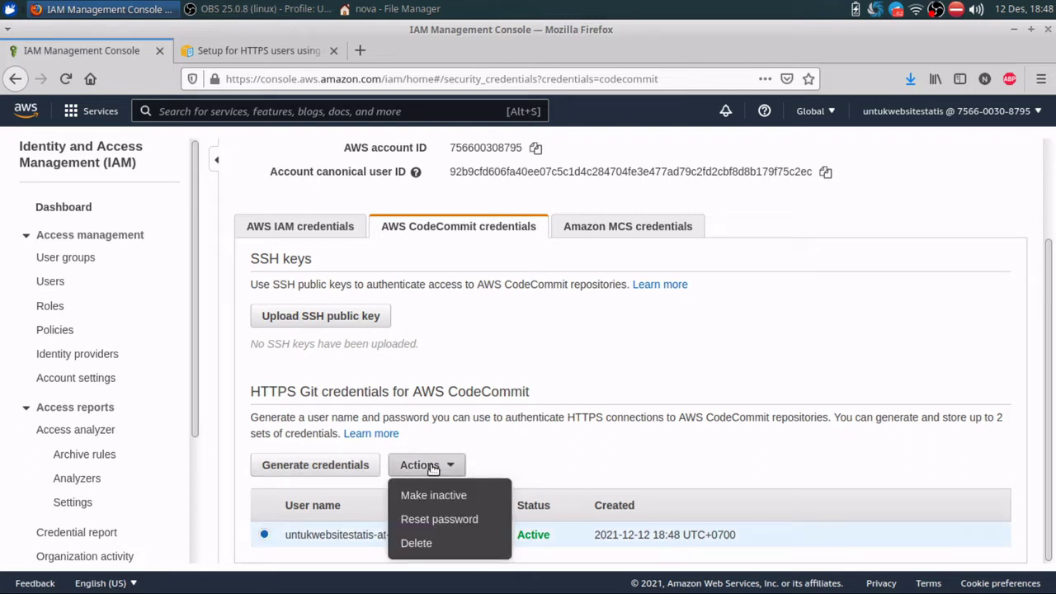
- Delete the existing HTTPS Git credential by confirming with 'delete'
click(427, 544)
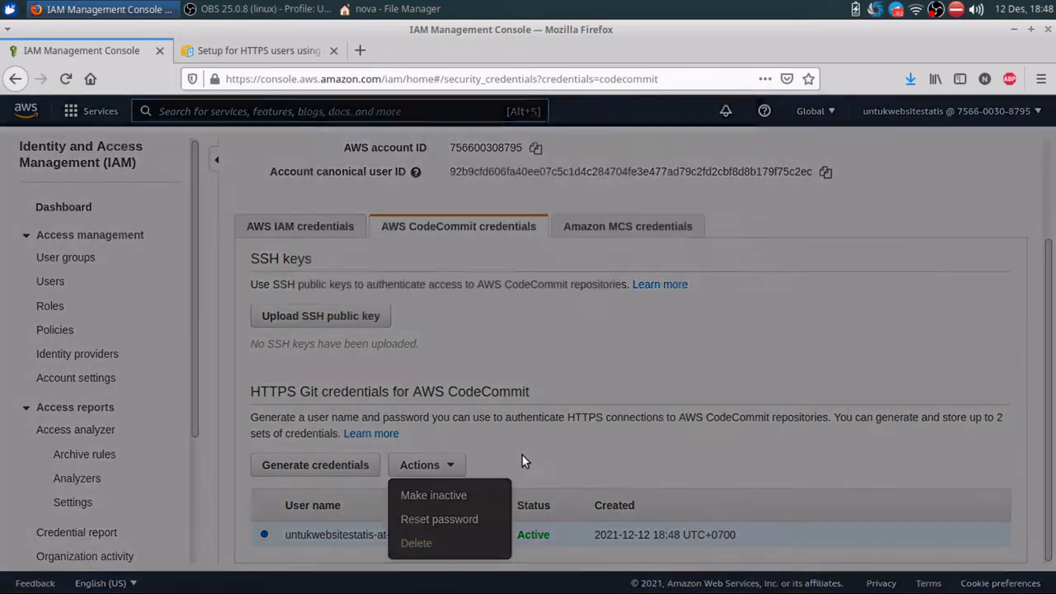
click(346, 258)
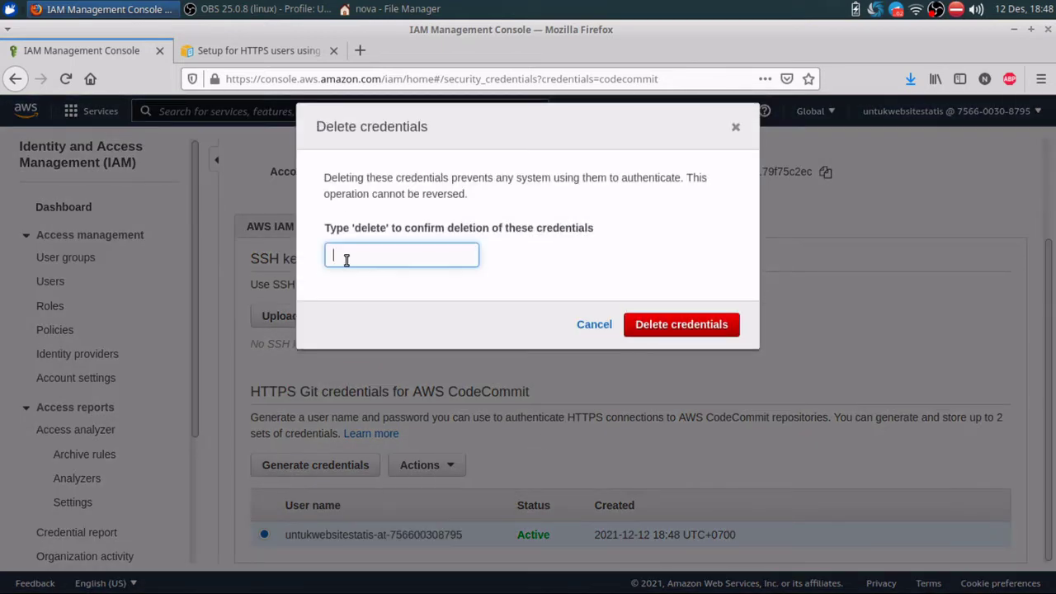
text(delete)
click(688, 325)
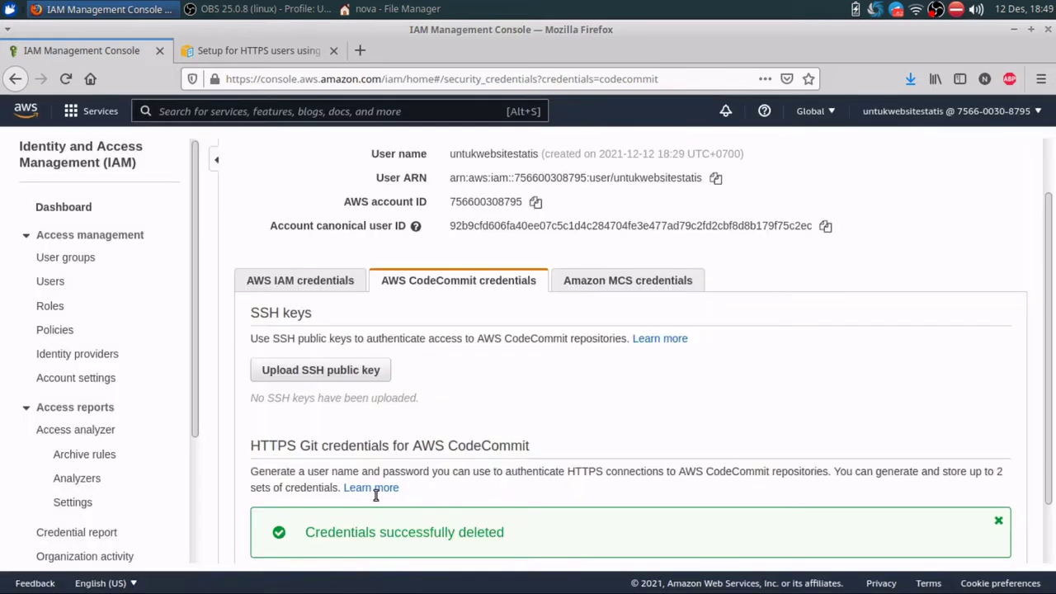
key(ctrl+a)
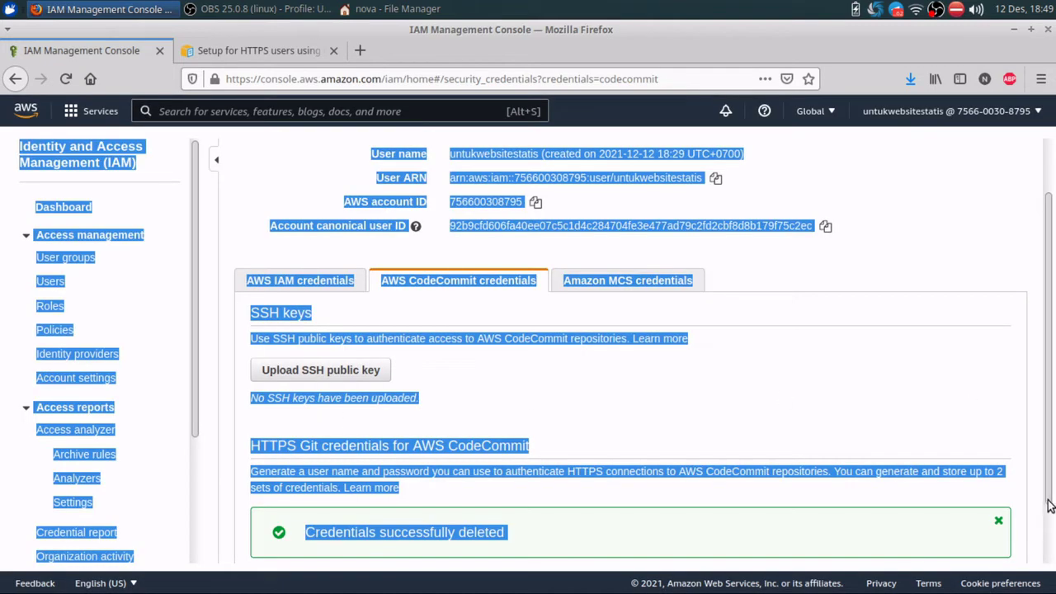
scroll(1050, 506, down, 2)
click(998, 445)
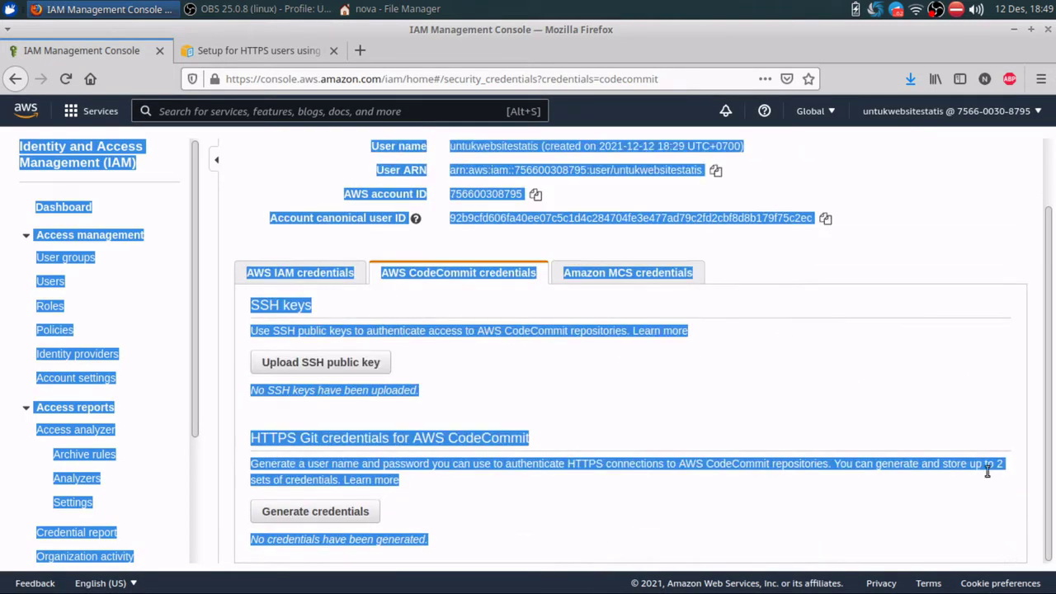
click(816, 557)
- Generate new HTTPS Git credentials and download the CSV to open in LibreOffice Calc
click(350, 510)
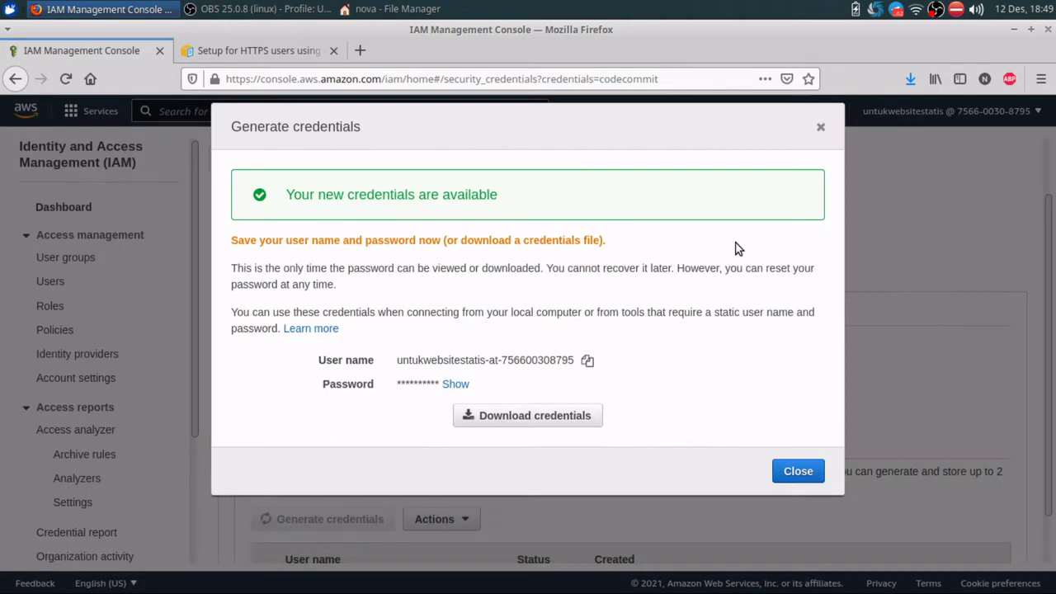
click(512, 417)
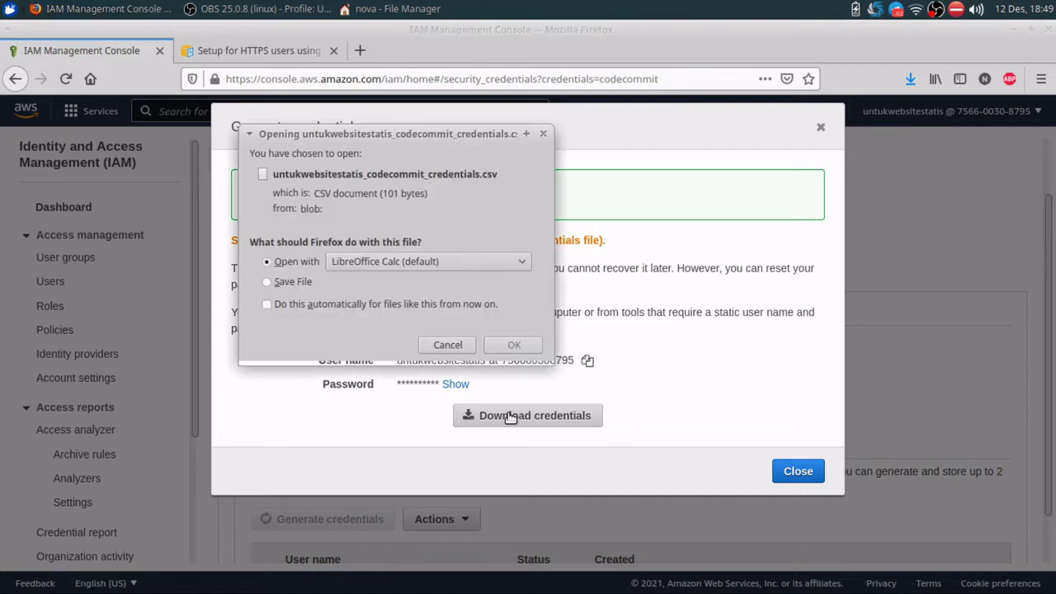
click(512, 347)
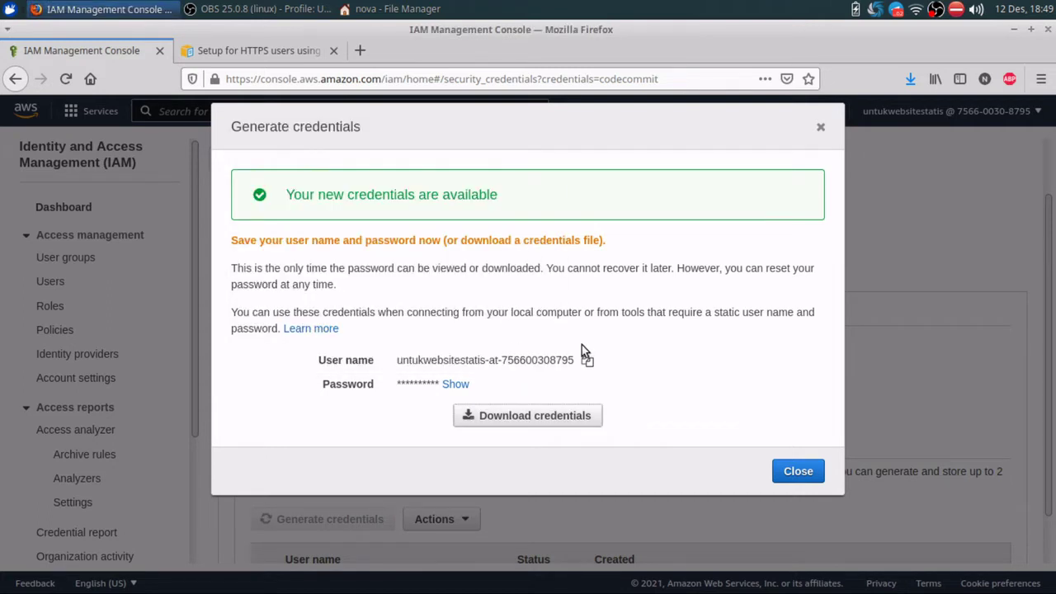
- Import the credentials CSV into LibreOffice Calc, then switch back to Firefox
click(799, 472)
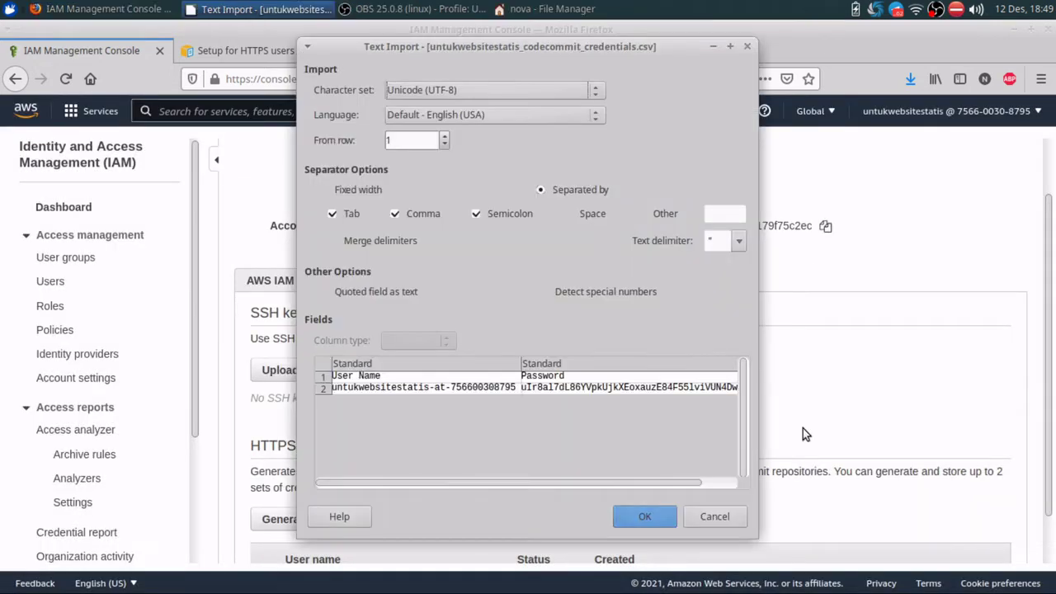
mouse_move(588, 483)
mouse_down()
mouse_move(624, 487)
mouse_move(588, 487)
mouse_up()
click(509, 389)
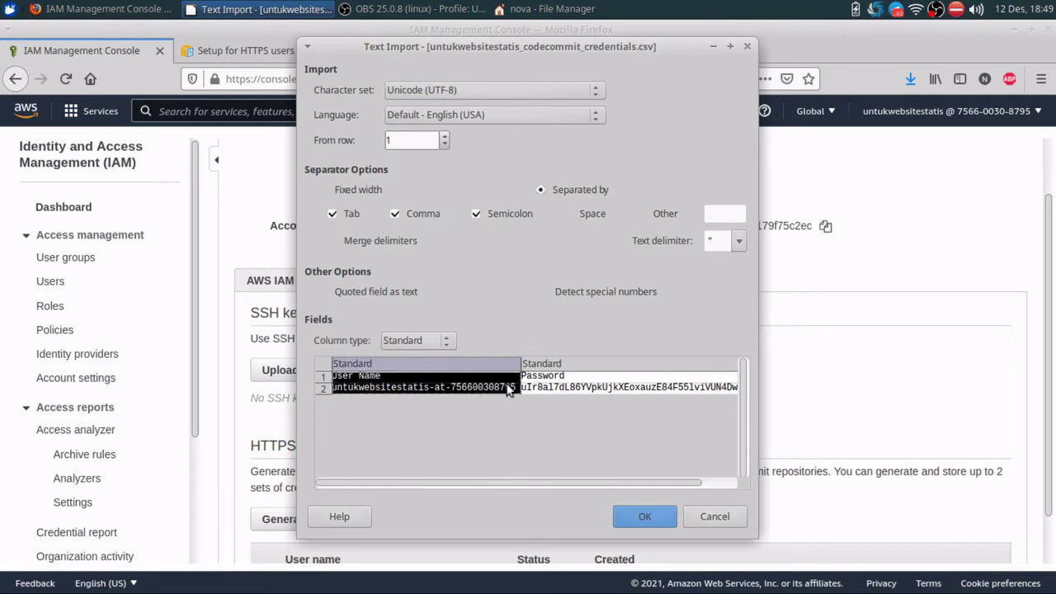
key(Return)
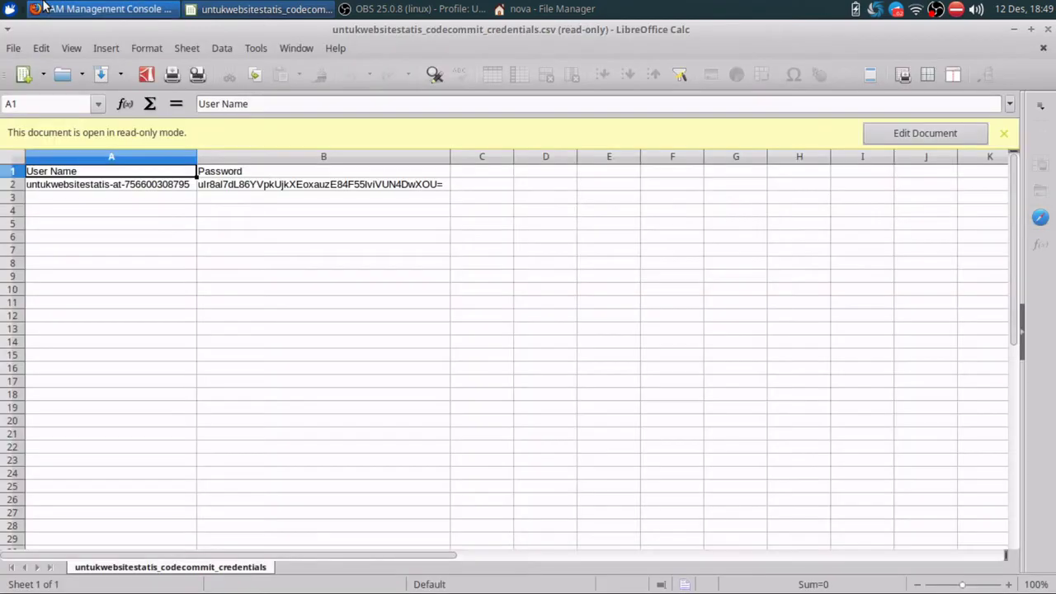
click(45, 7)
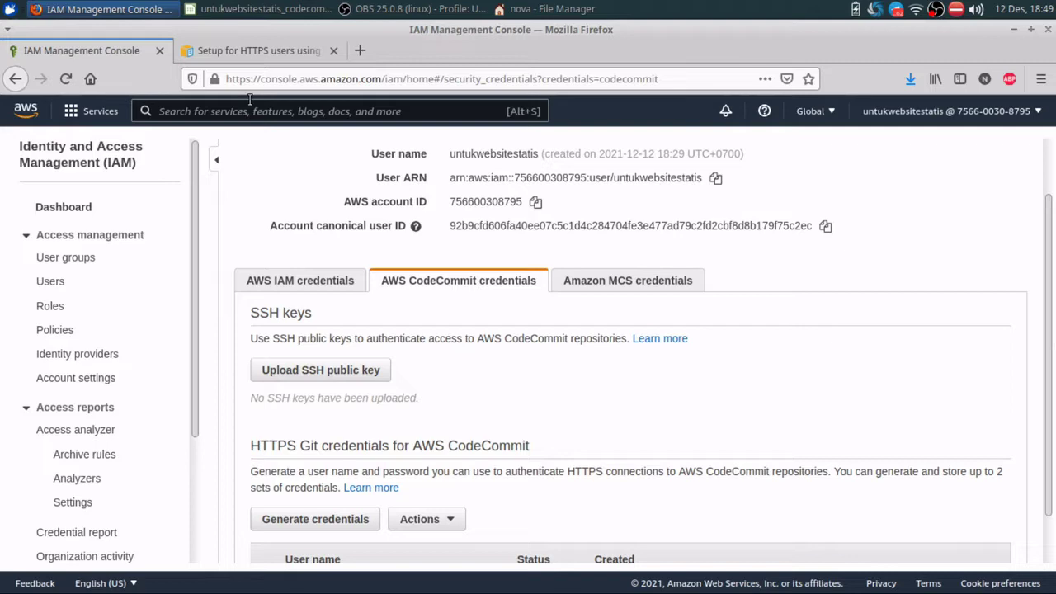
- Scroll the guide to 'To connect to a CodeCommit repository' and return to the IAM credentials page
click(175, 52)
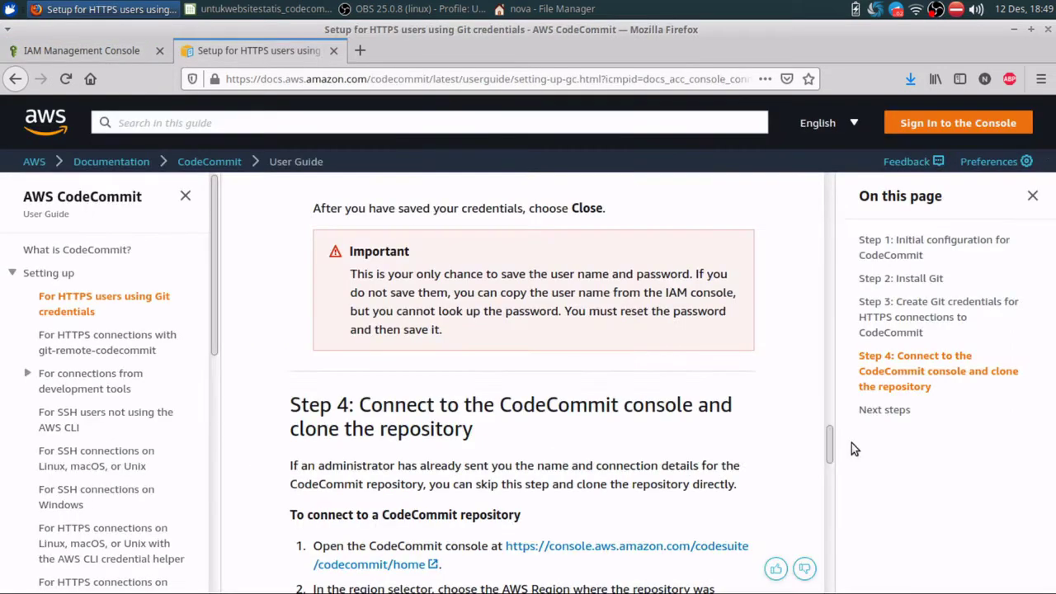
drag(829, 443, 829, 484)
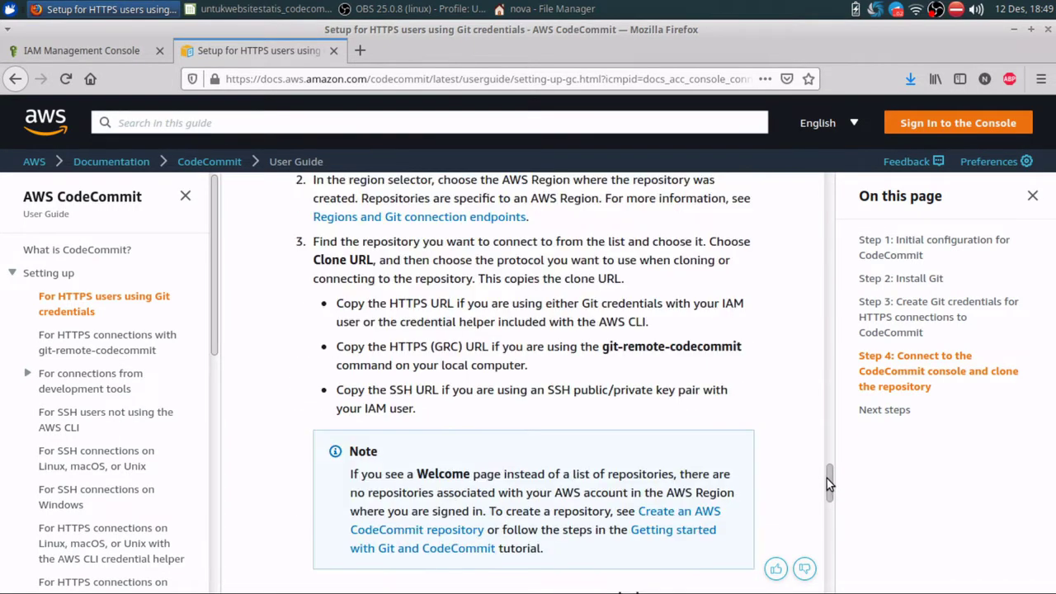
scroll(500, 203, up, 2)
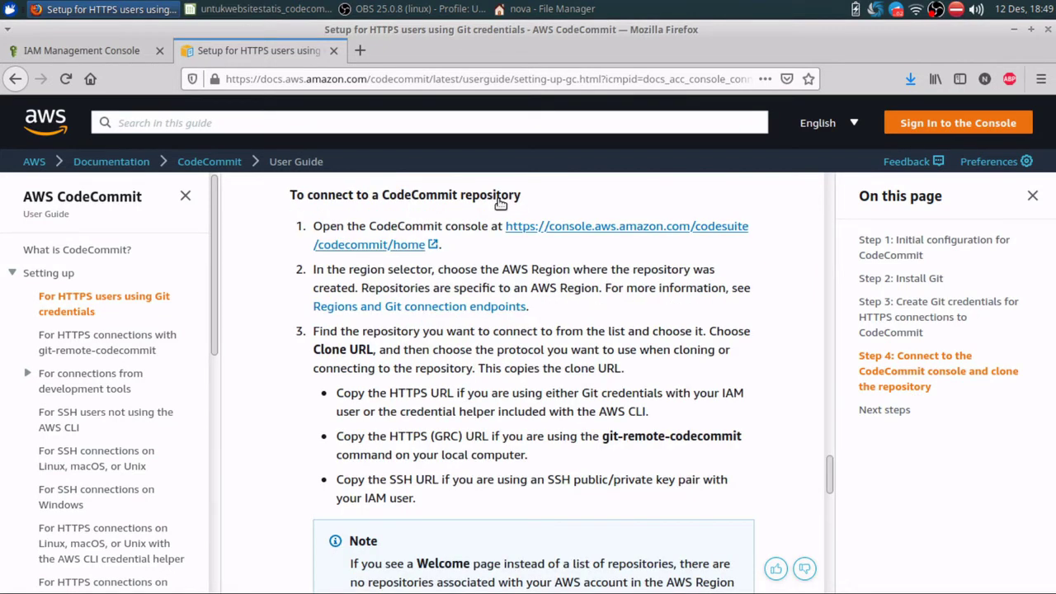
click(74, 51)
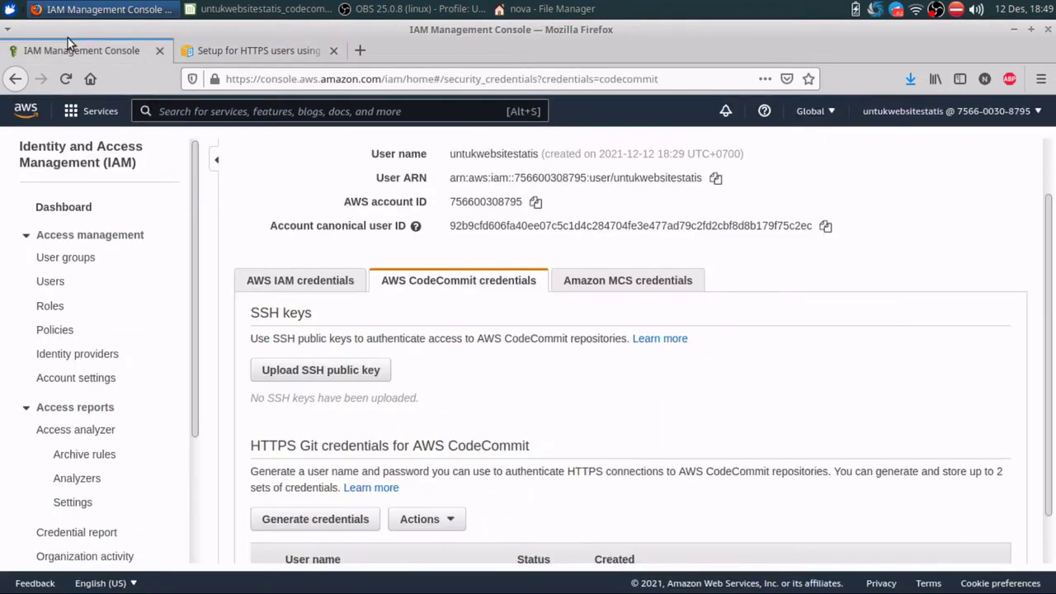
- Search 'codecommit' in the console to open CodeCommit, then minimize and restore Firefox
click(228, 102)
text(codeco)
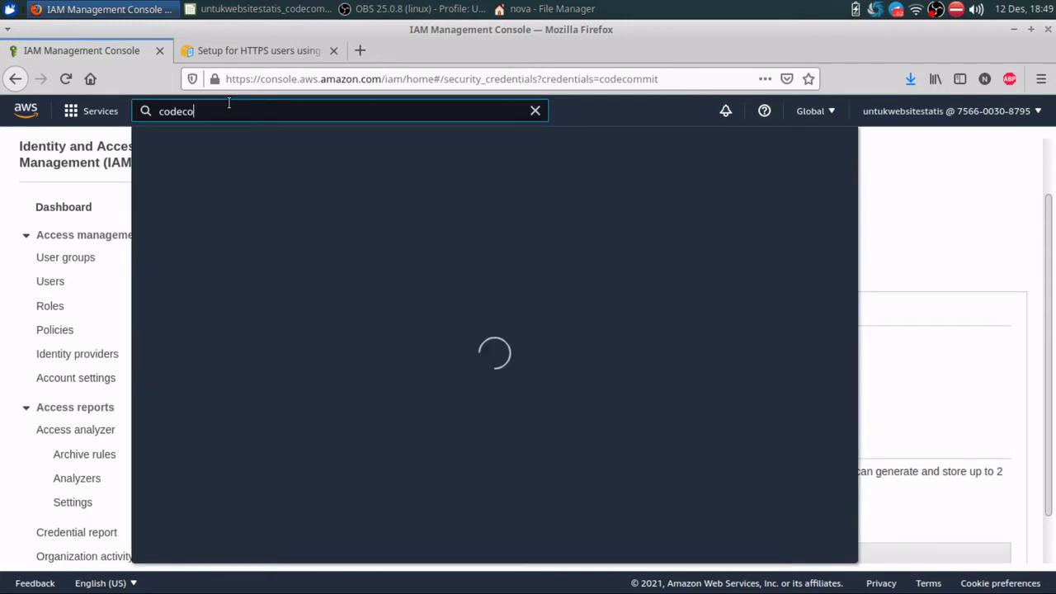
text(mmit)
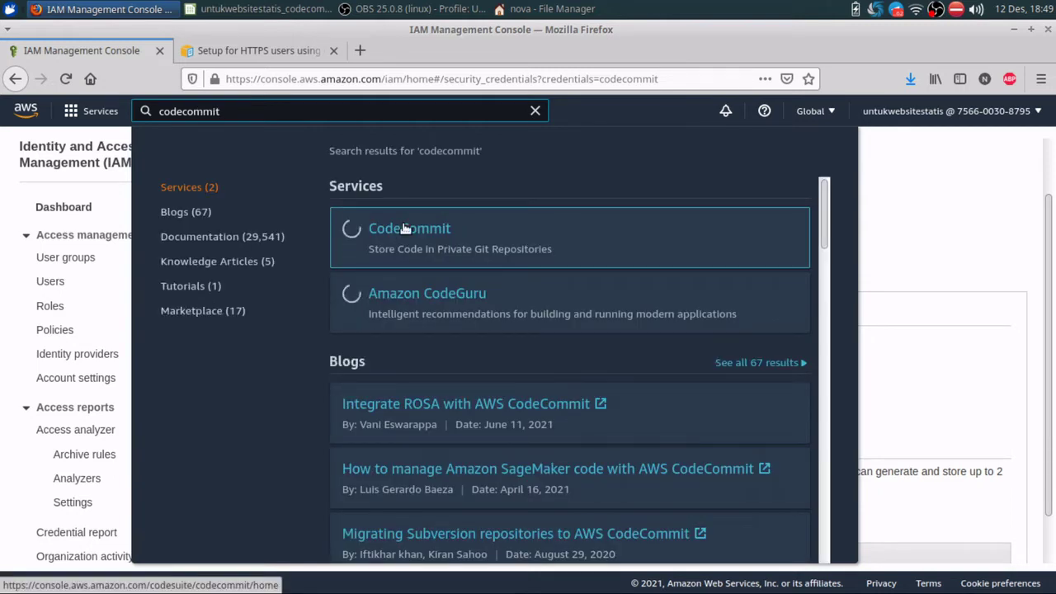
click(405, 229)
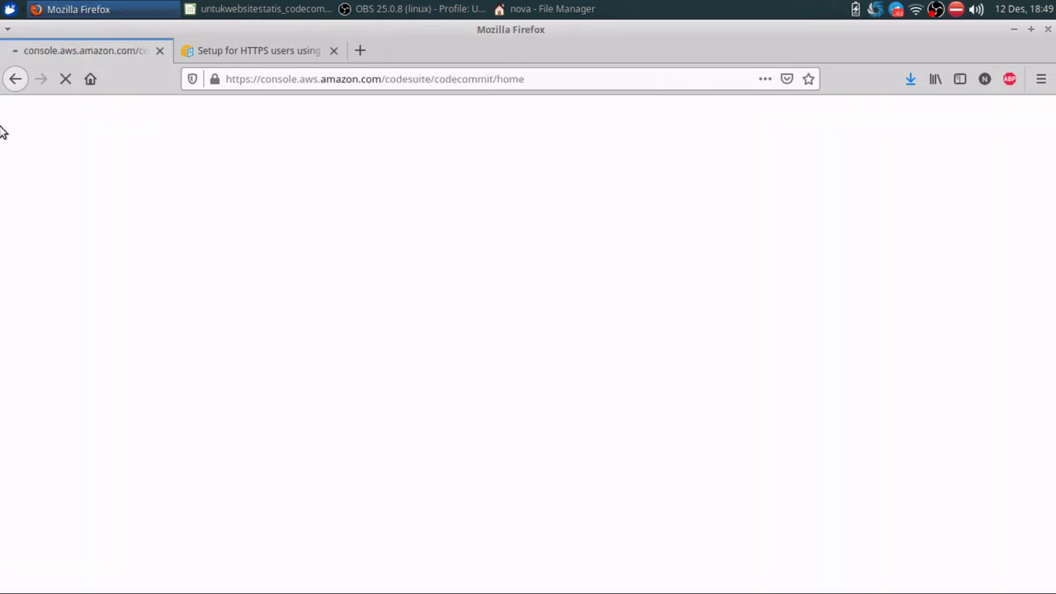
click(120, 8)
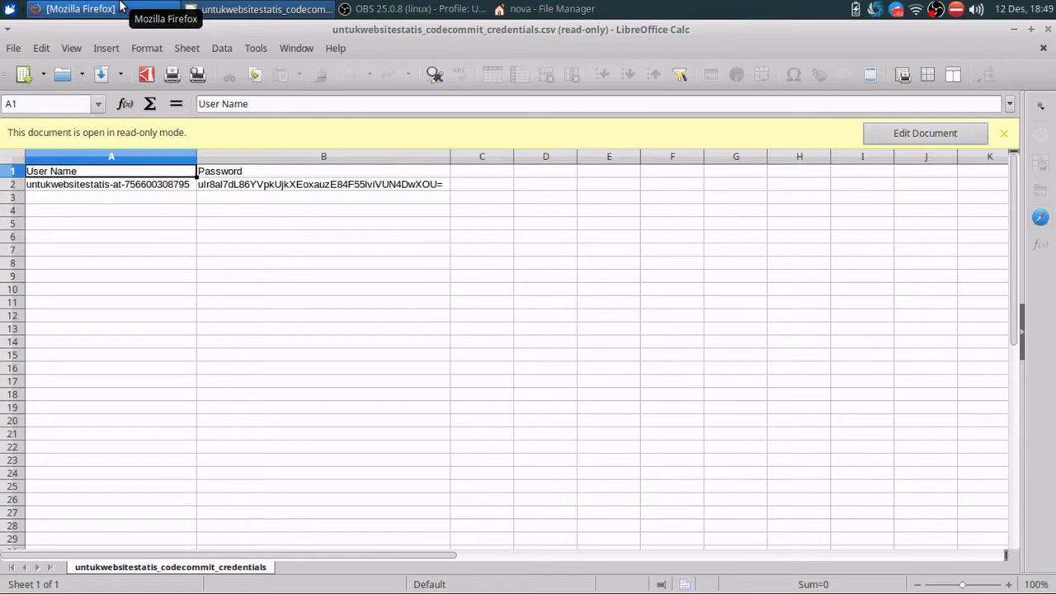
click(119, 8)
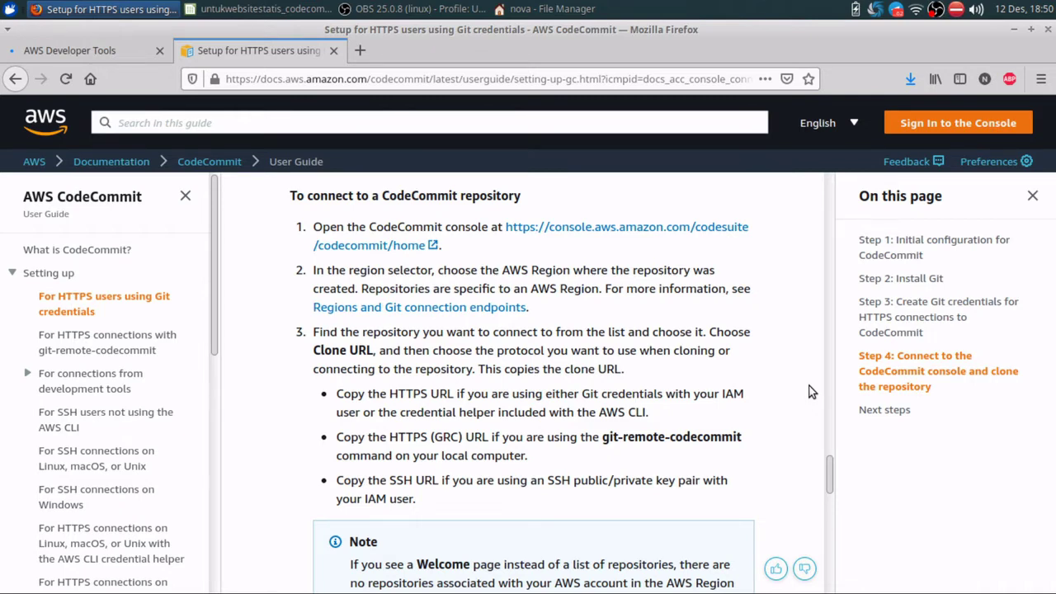
- Name the new CodeCommit repository 'websitebaru' and create it
click(107, 57)
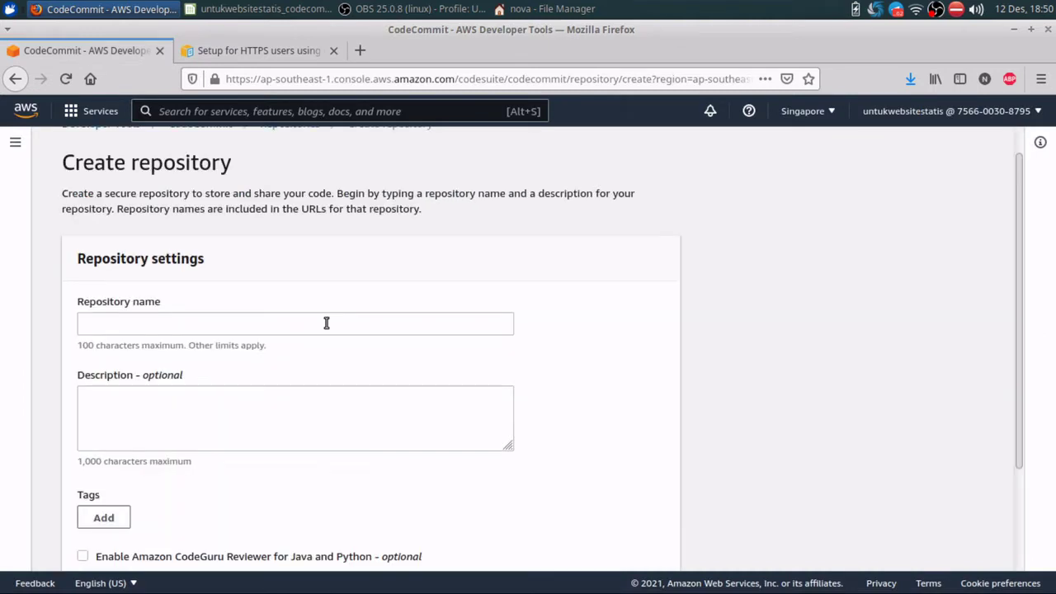
click(326, 323)
text(w)
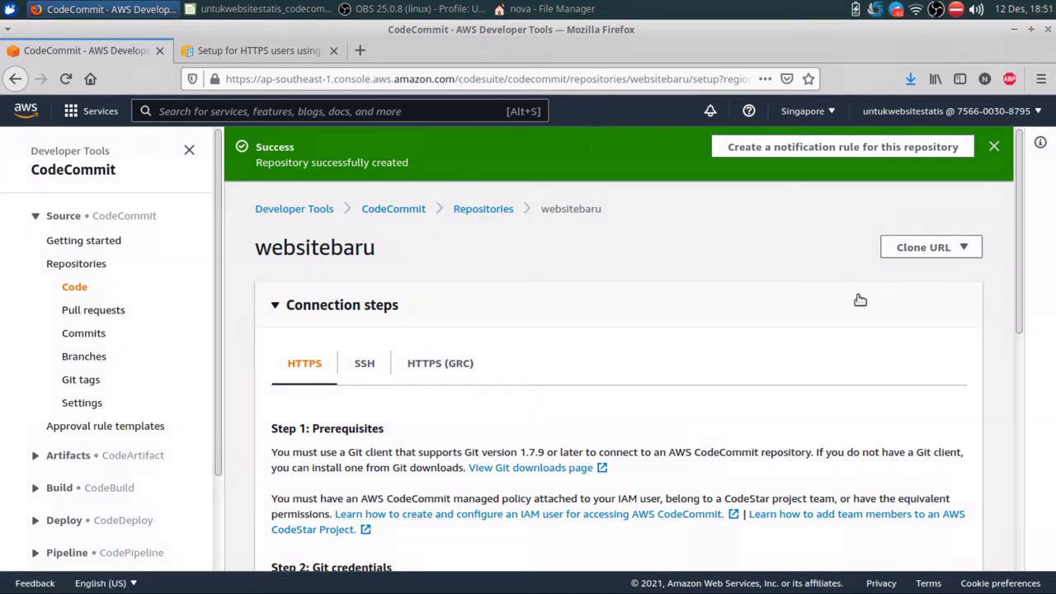
- Show websitebaru's Clone URL options and review the guide's git clone step
click(944, 246)
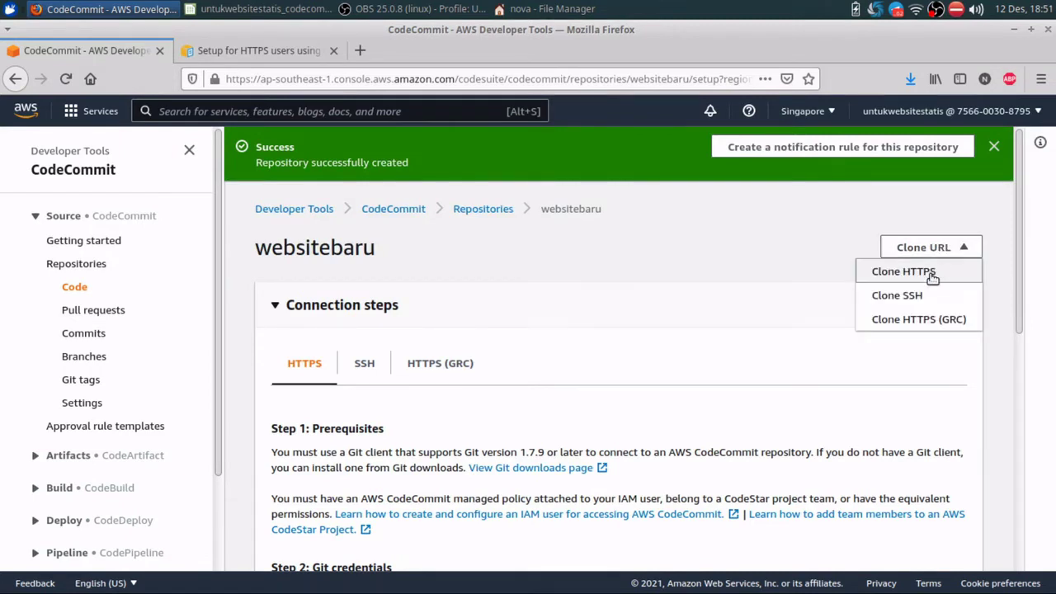
click(208, 51)
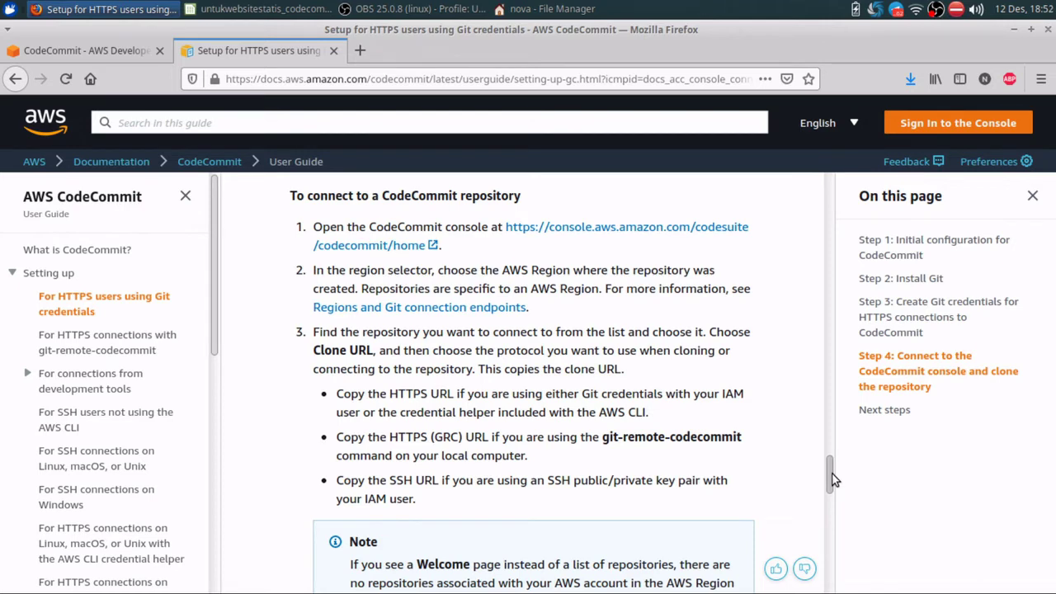
drag(830, 465, 829, 505)
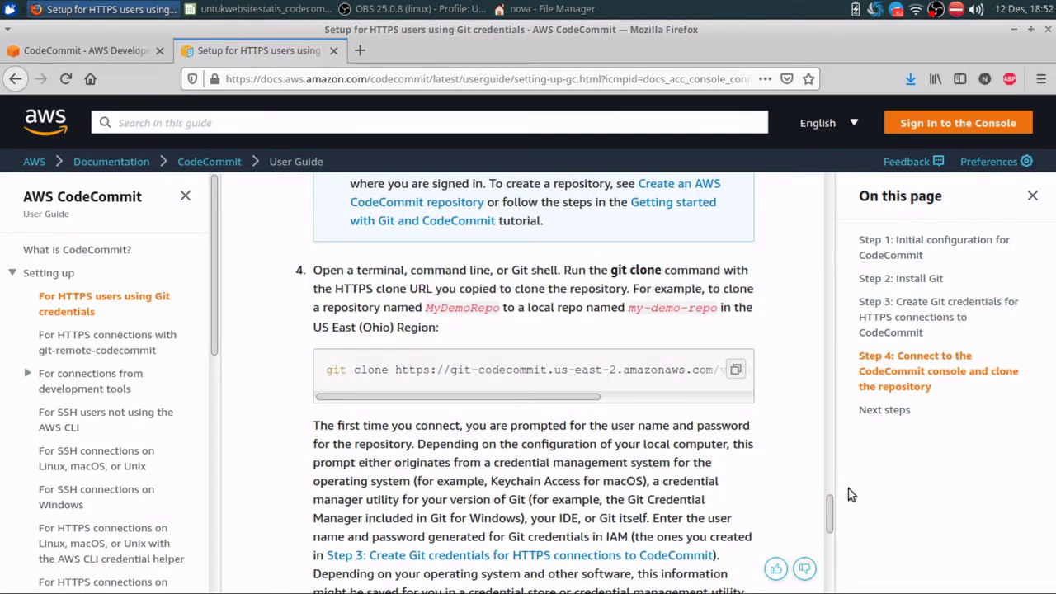
click(143, 53)
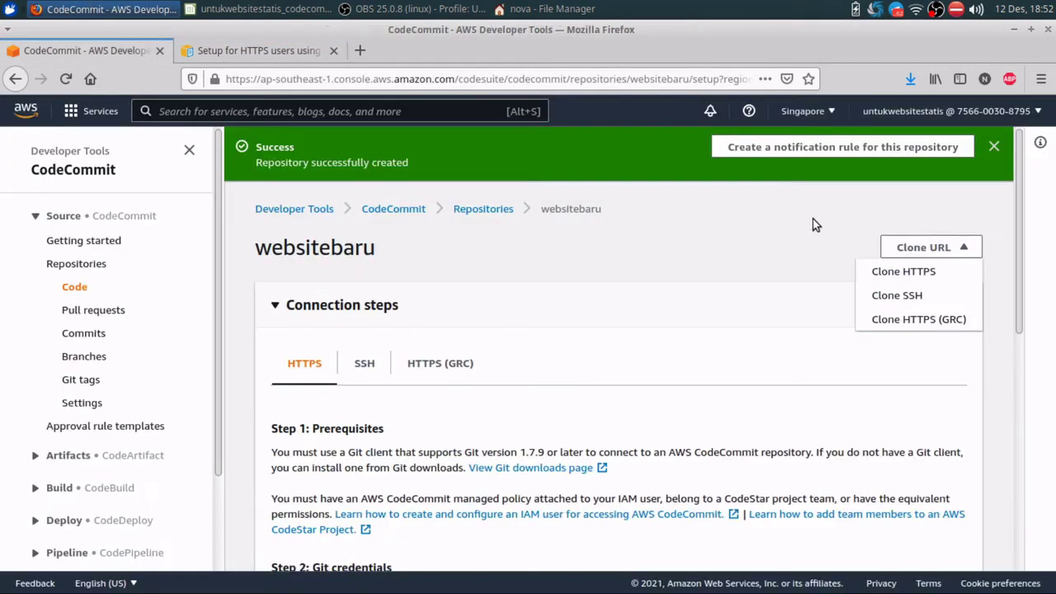
- Copy websitebaru's HTTPS clone URL and the Step 3 git clone command
click(925, 273)
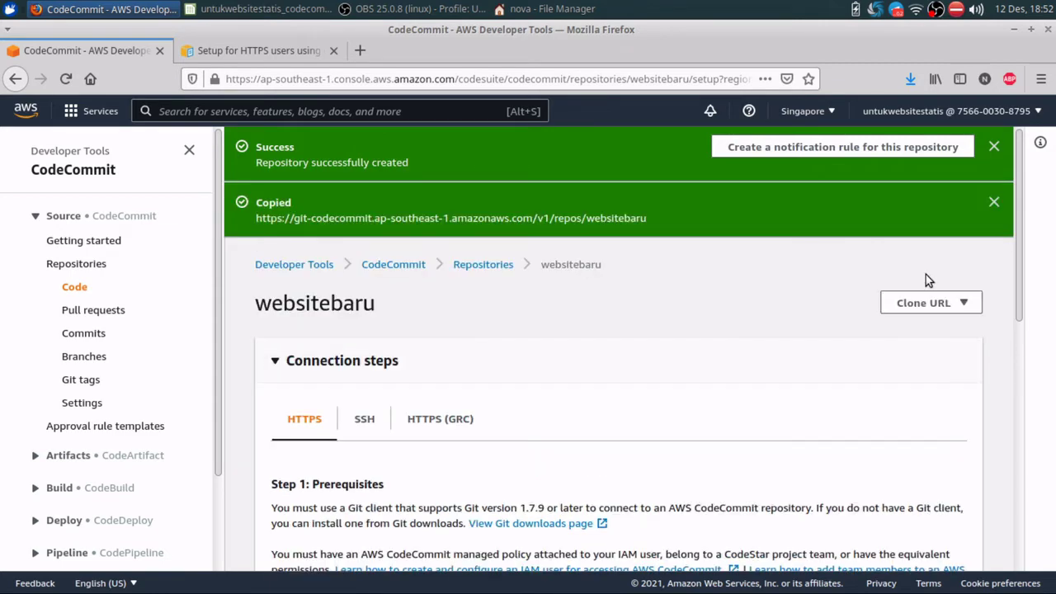
scroll(1018, 289, down, 3)
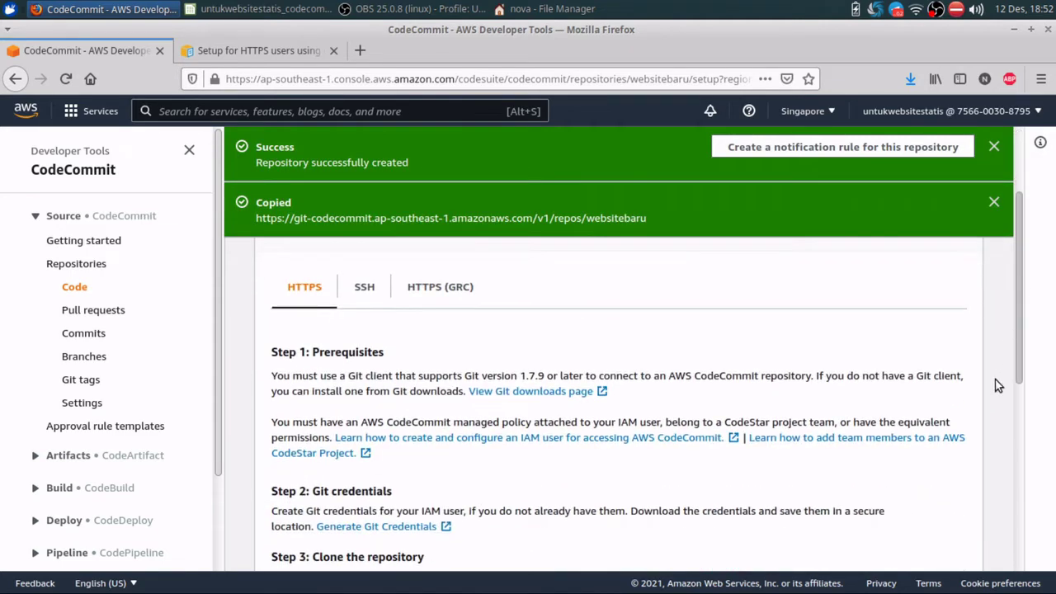
scroll(997, 386, down, 2)
scroll(997, 413, down, 2)
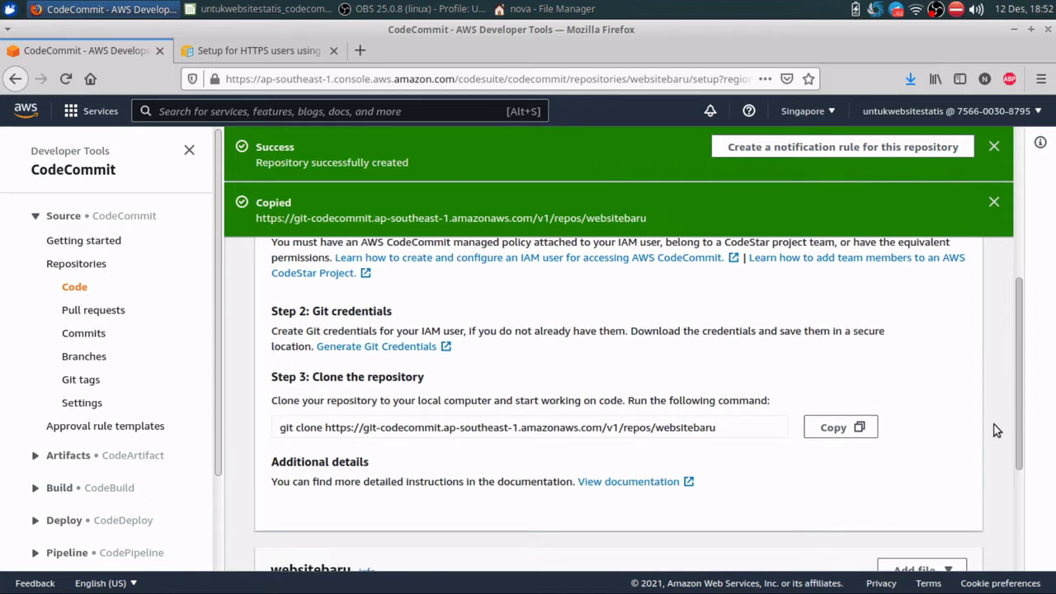
click(821, 426)
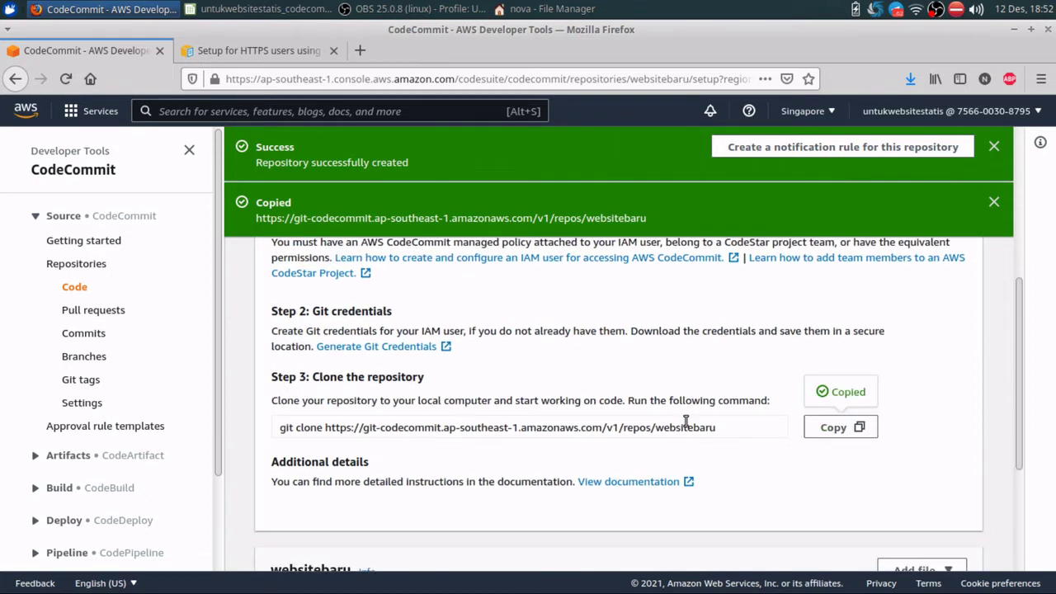
click(10, 8)
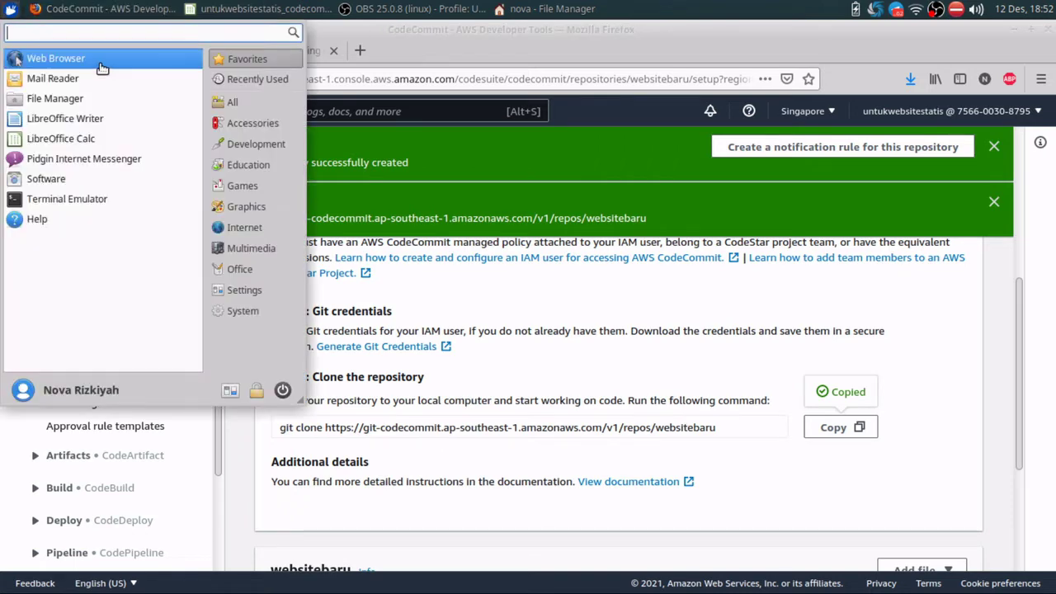
- Run the copied git clone command for websitebaru in a new terminal
click(66, 200)
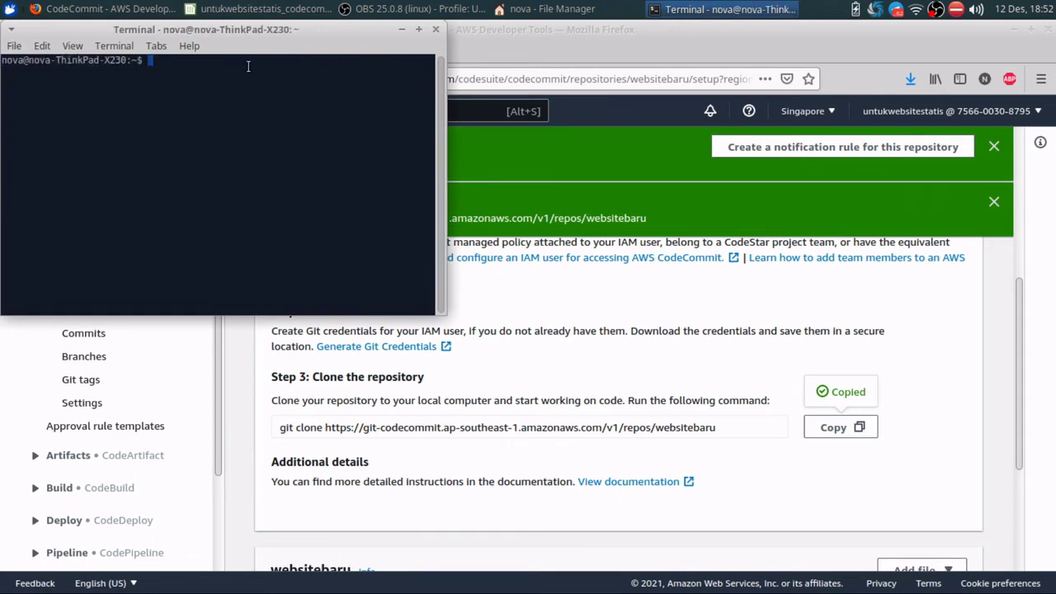
right_click(220, 71)
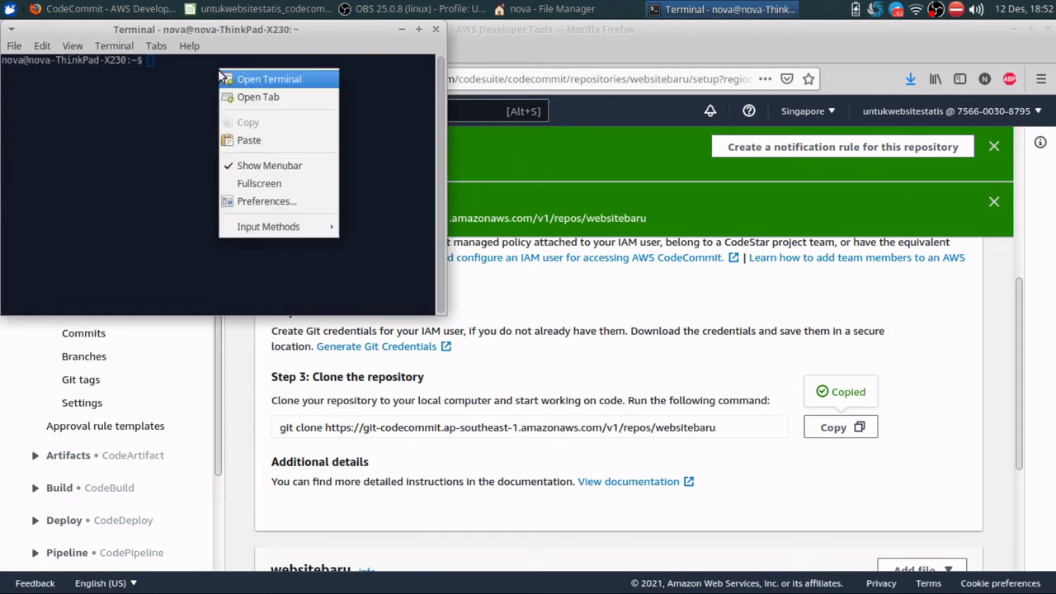
click(245, 137)
key(Return)
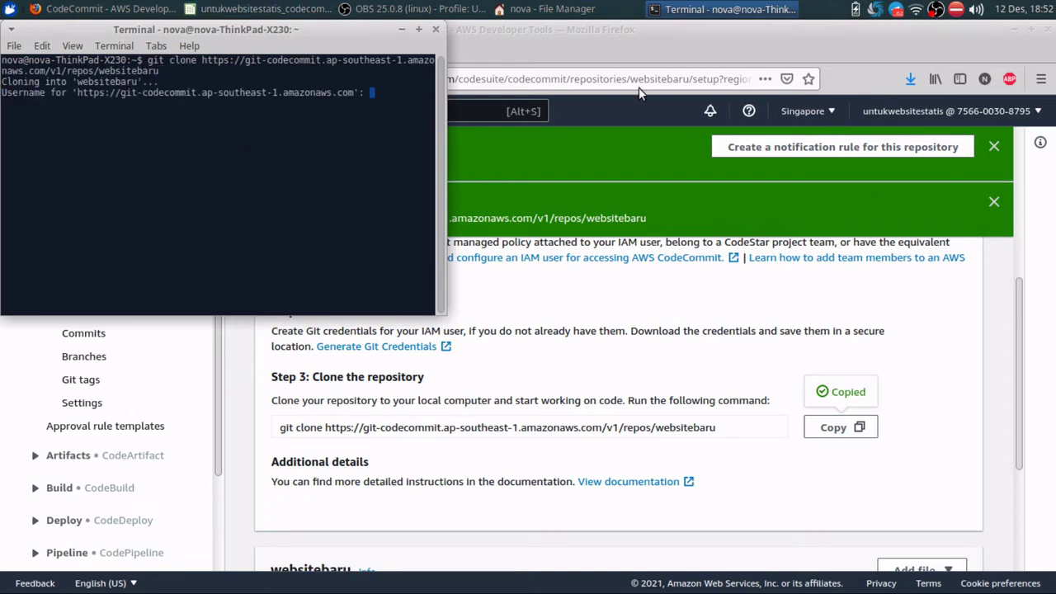
- Enter the Git user name from cell A2 of the credentials CSV at the clone's username prompt
click(911, 88)
click(910, 86)
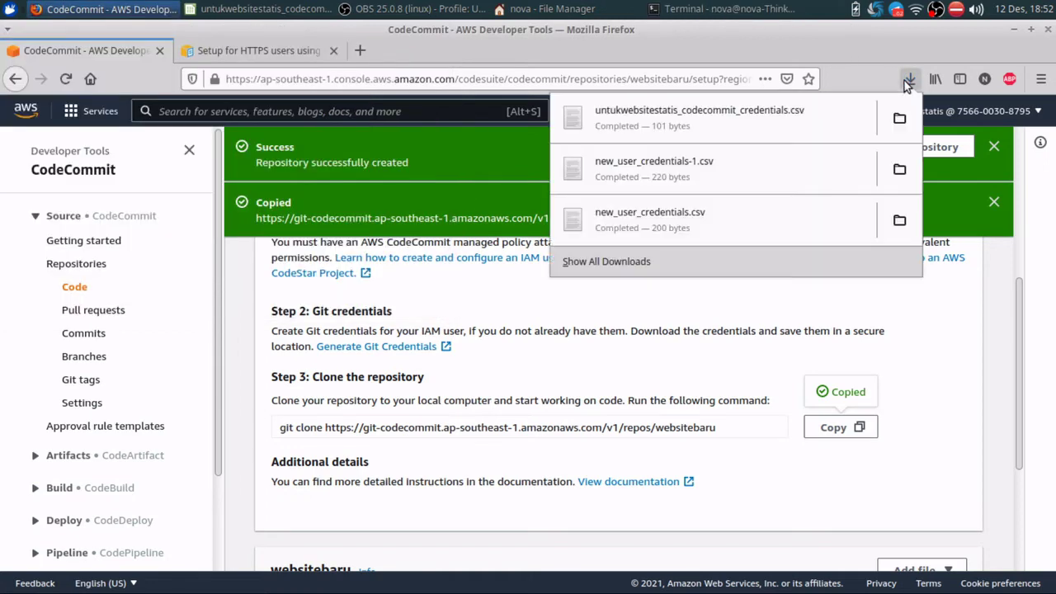
click(804, 110)
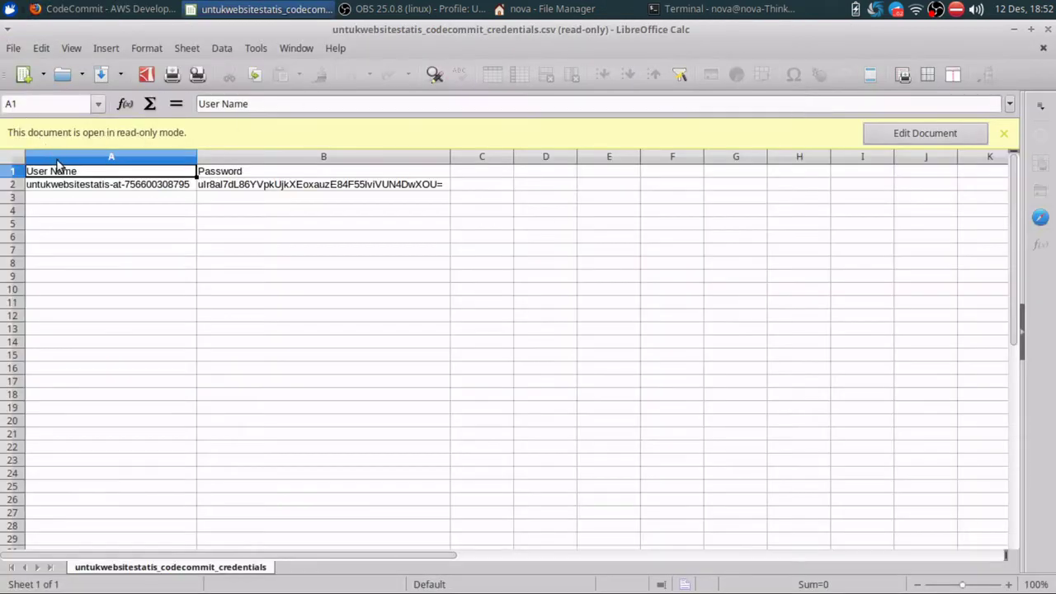
click(73, 186)
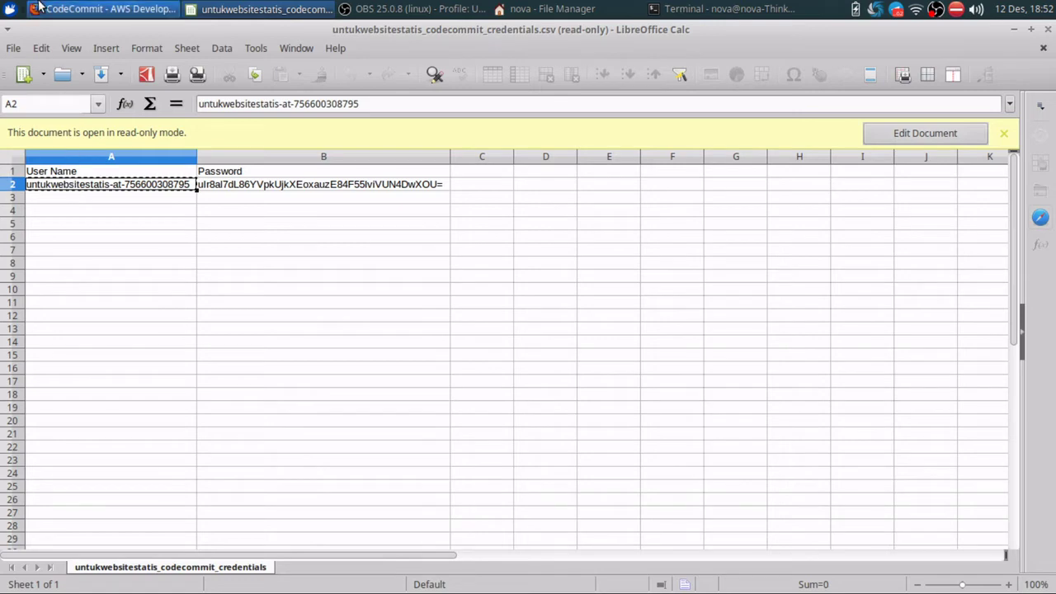
click(107, 9)
click(722, 9)
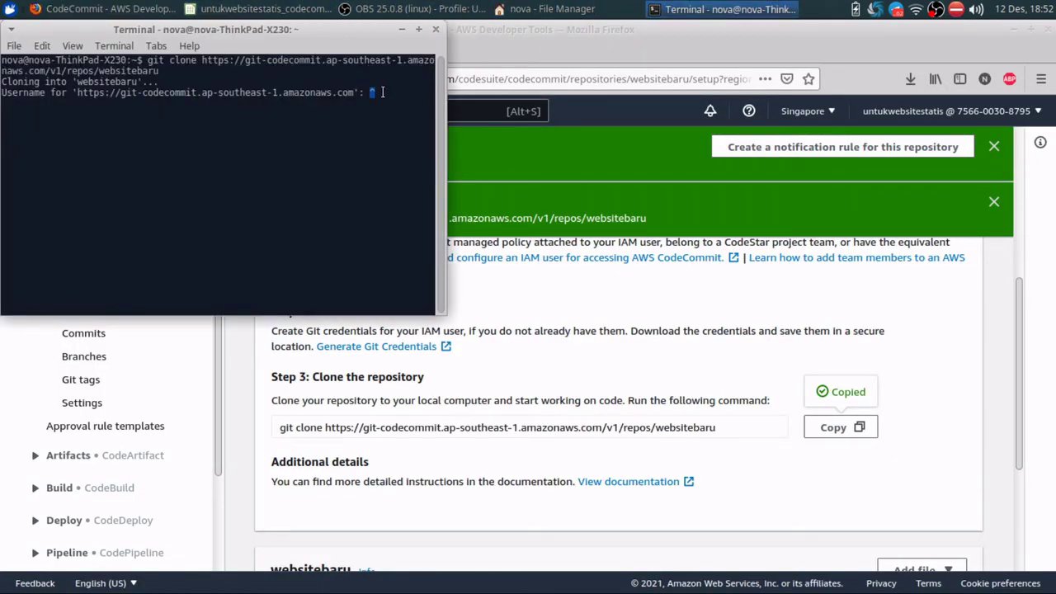
key(BackSpace)
key(BackSpace)
right_click(382, 93)
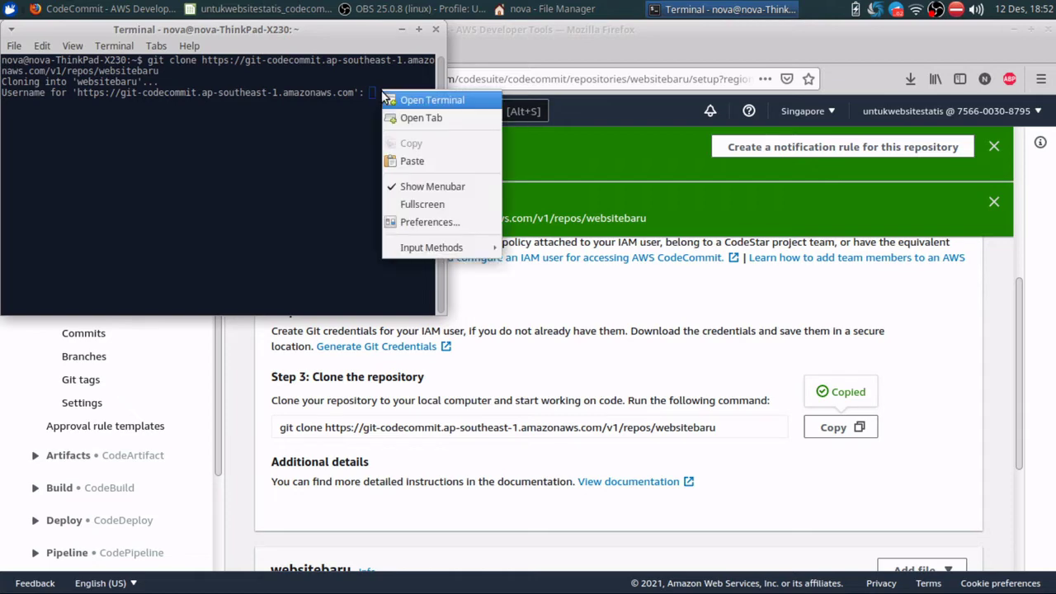
click(407, 157)
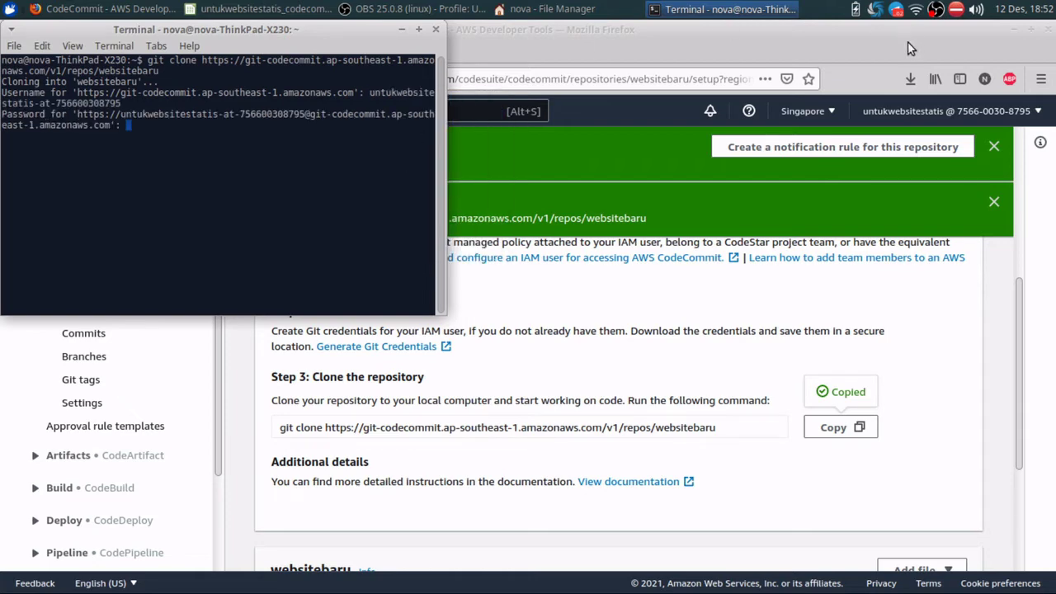
- Copy the password from cell B2 and paste it into the terminal to finish cloning
click(909, 81)
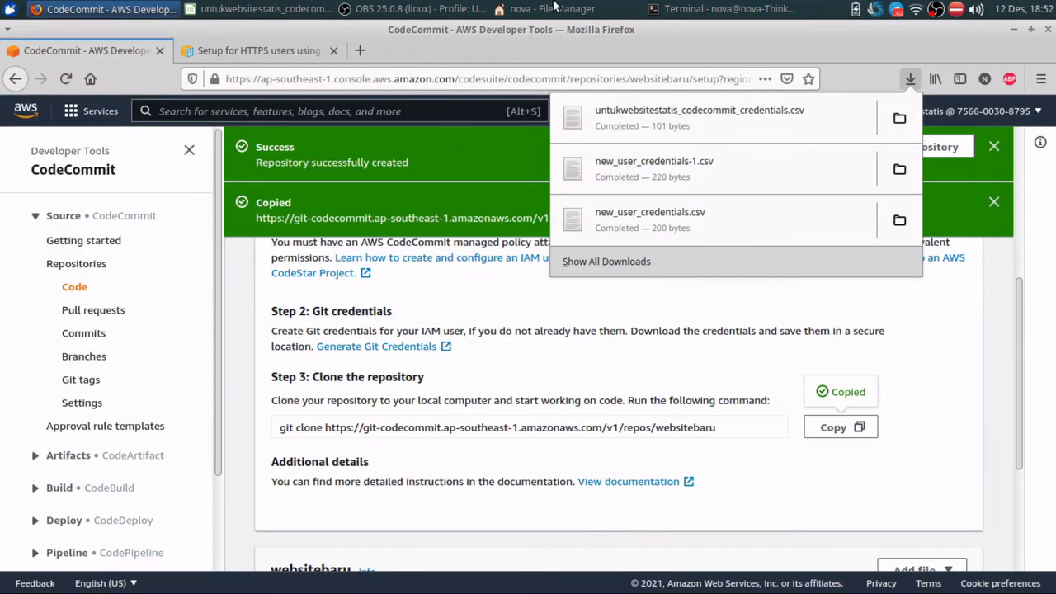
click(363, 8)
click(248, 8)
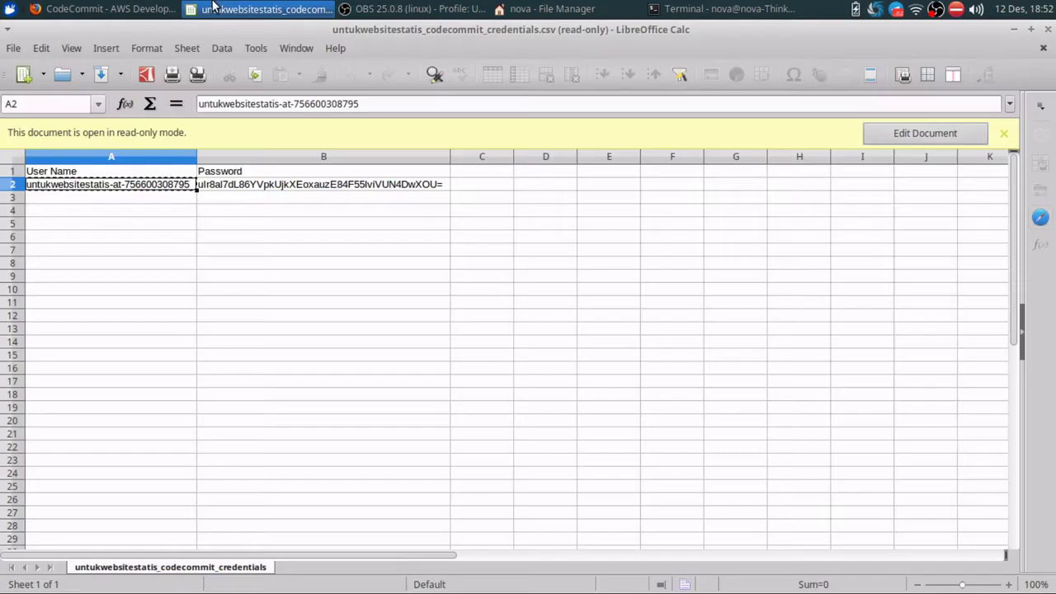
right_click(136, 184)
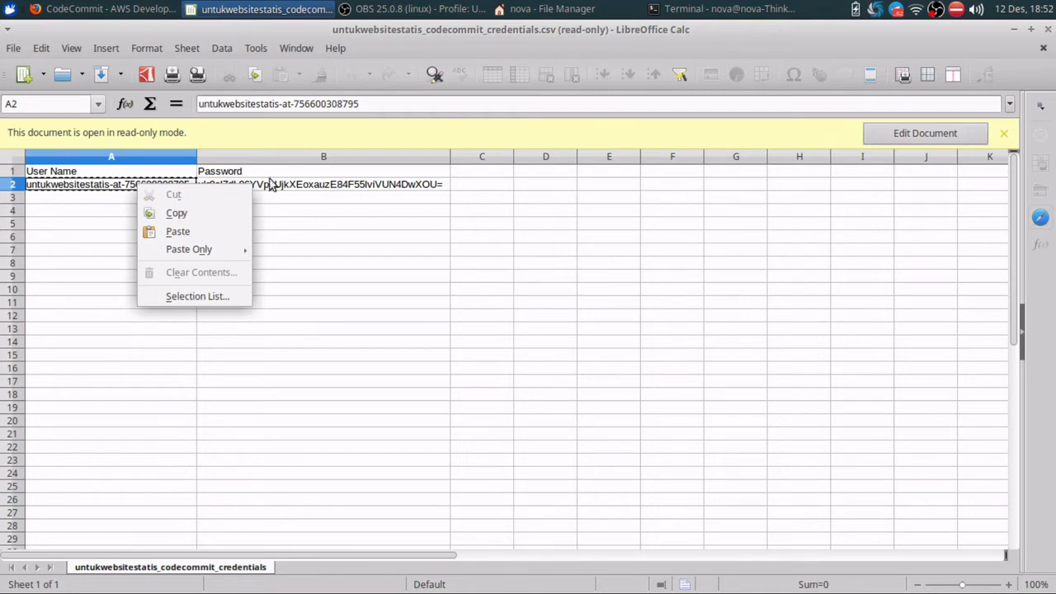
click(295, 185)
click(297, 185)
key(ctrl+c)
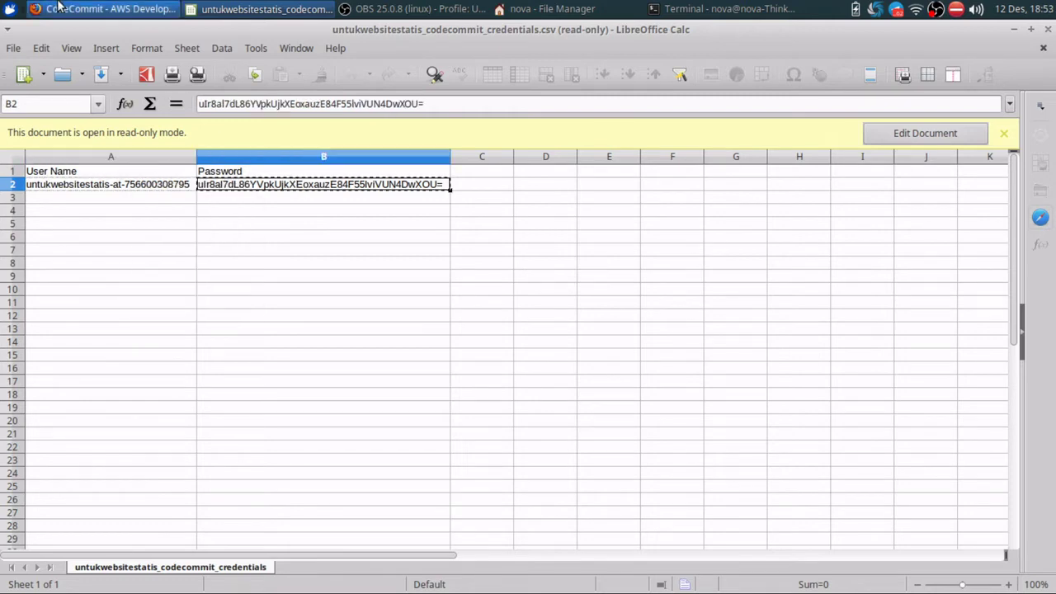
click(103, 8)
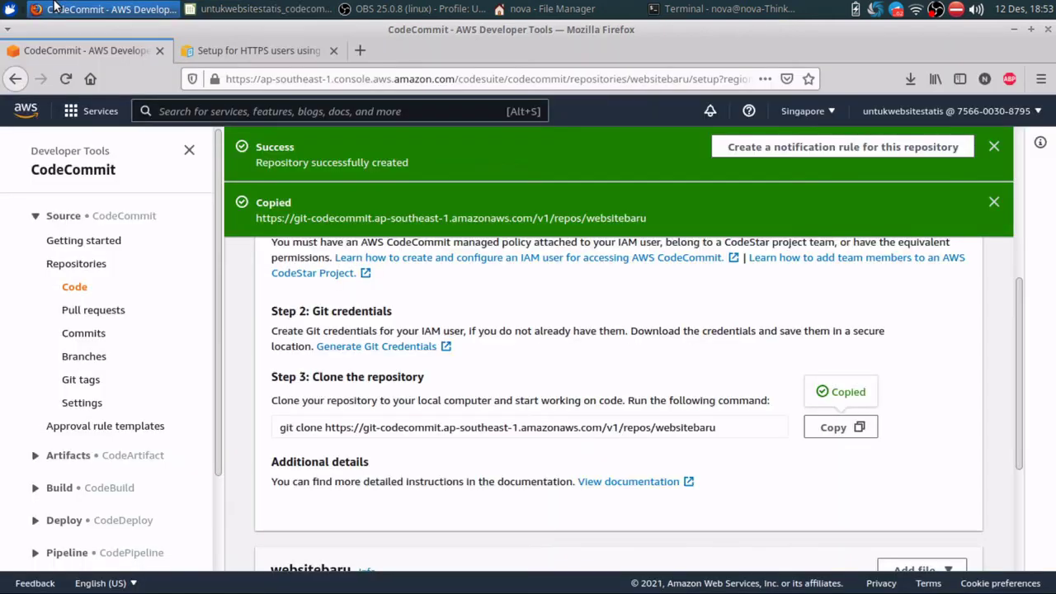
click(703, 6)
right_click(180, 128)
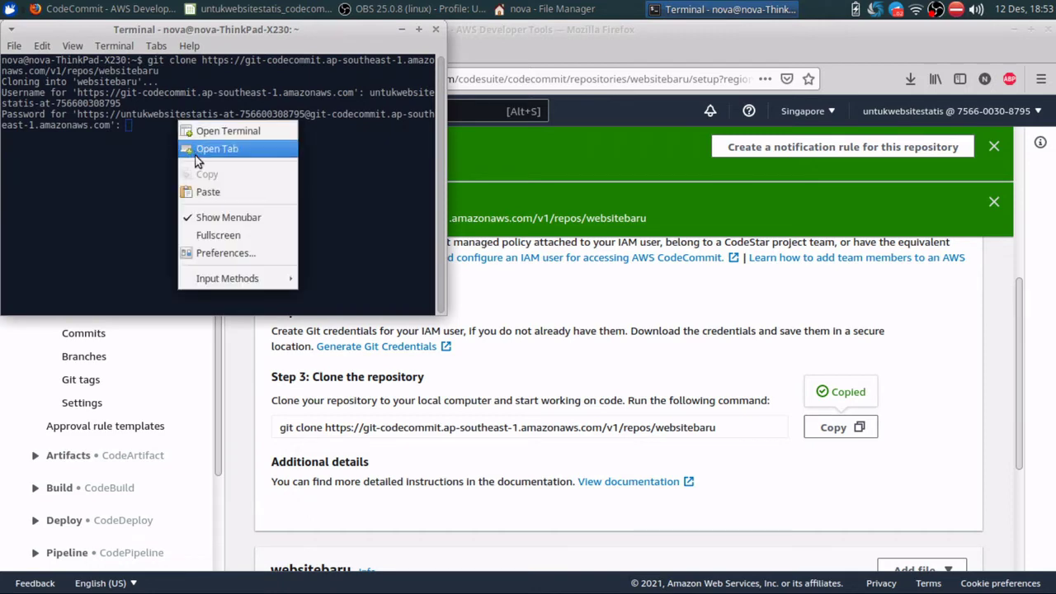
click(202, 191)
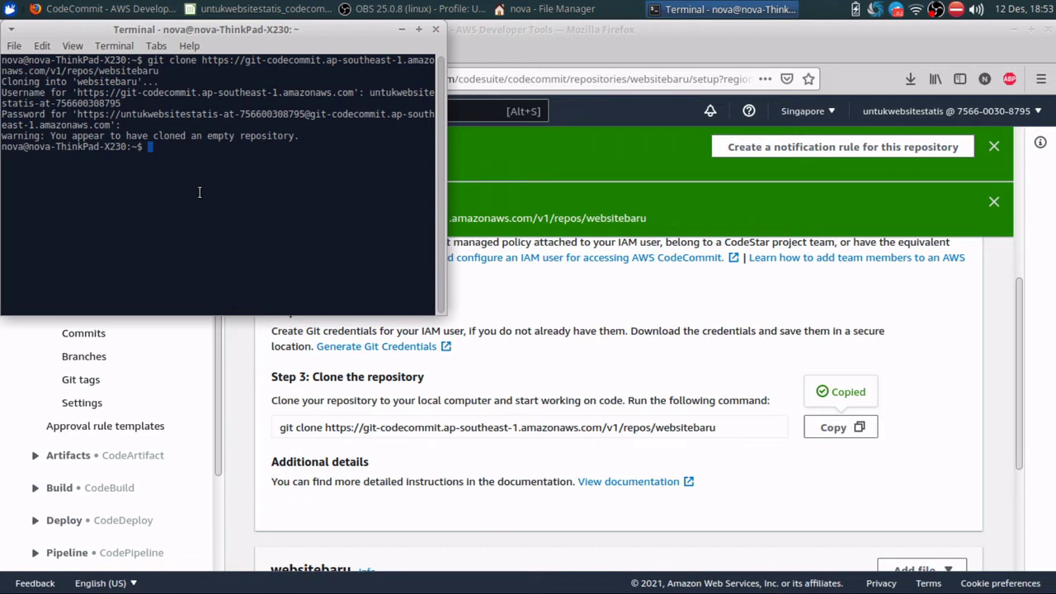
- List the home folder with ls and cd into the cloned websitebaru folder
text(ls)
key(Return)
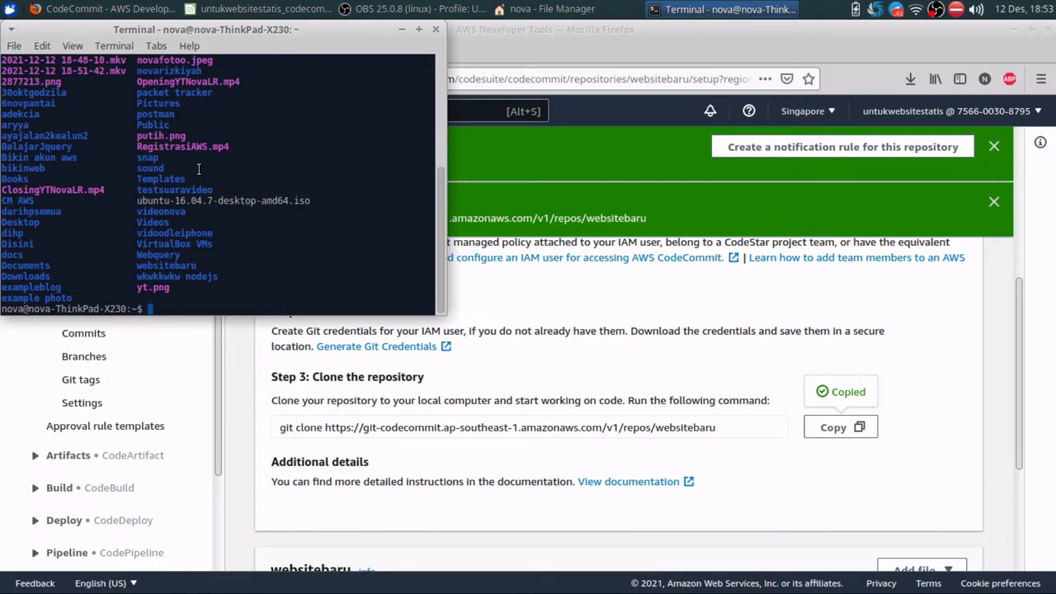
text(cs)
key(BackSpace)
text(d)
drag(127, 265, 208, 265)
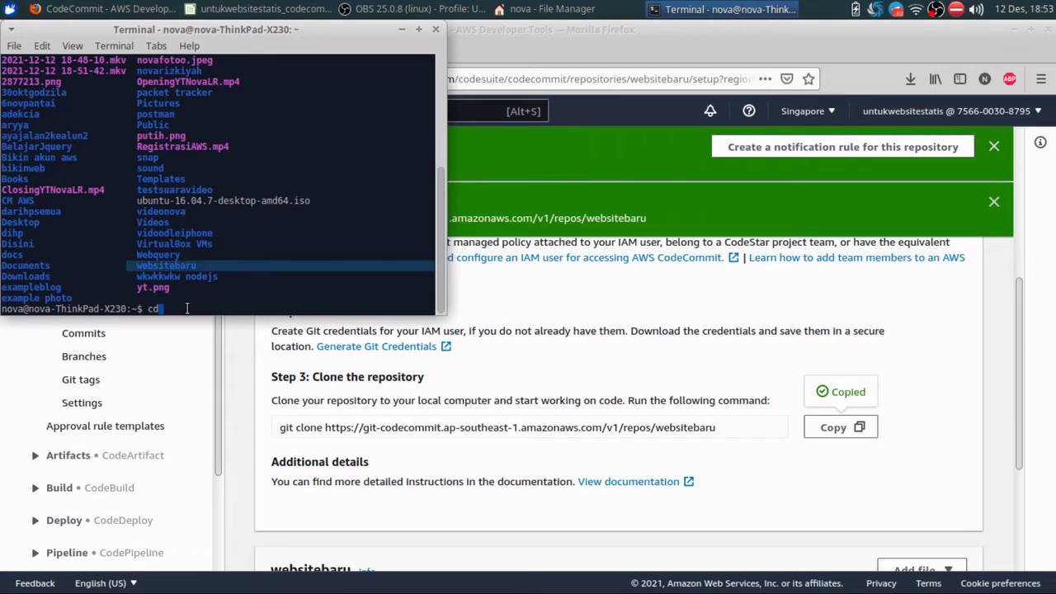
text( website)
text(baru)
key(Return)
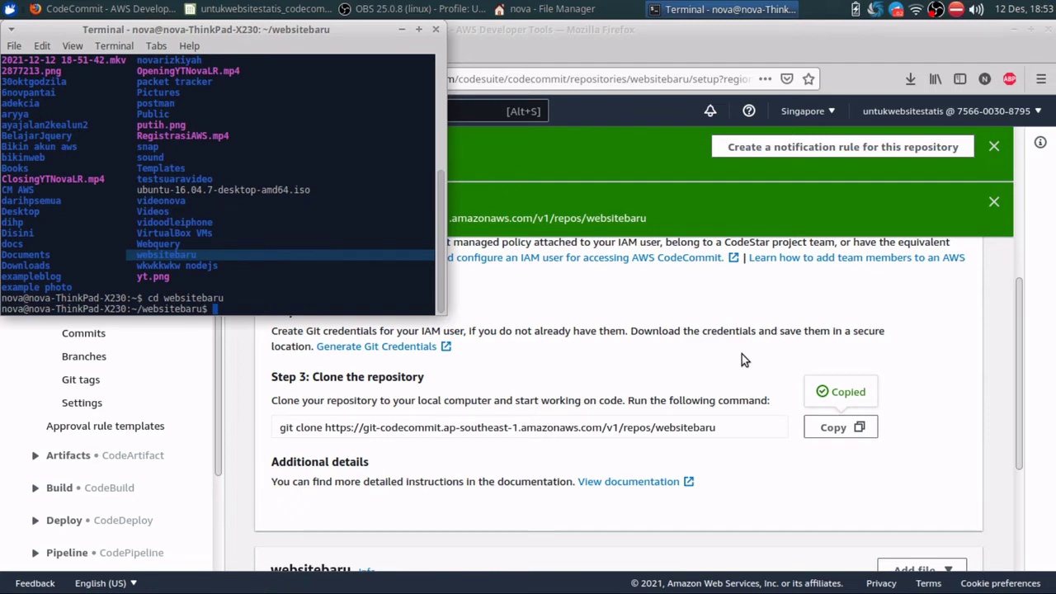
- Clear a half-typed mkdir command and return to the CodeCommit browser page
text(mkd)
text(ir)
key(BackSpace)
key(BackSpace)
key(BackSpace)
click(784, 306)
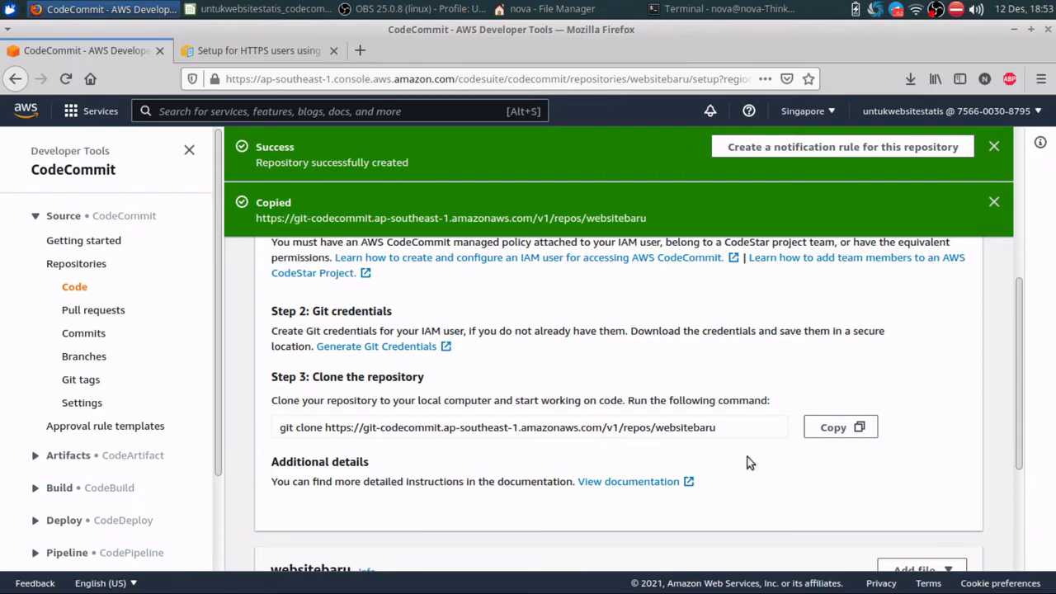
- Drag OpeningYTNovaLR.mp4 from the home folder onto the websitebaru folder in File Manager
click(544, 9)
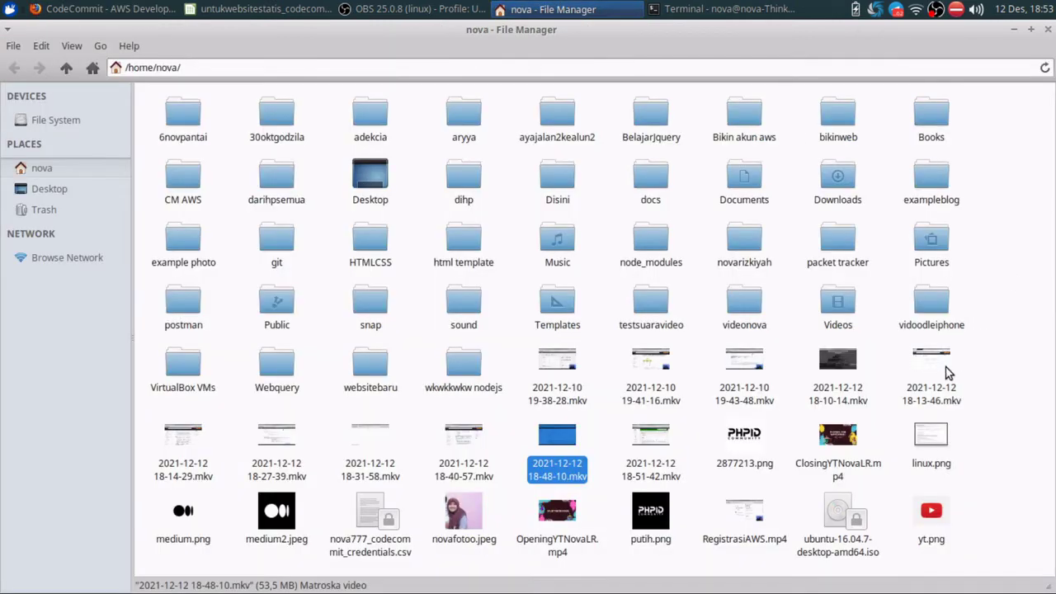
click(912, 294)
click(842, 306)
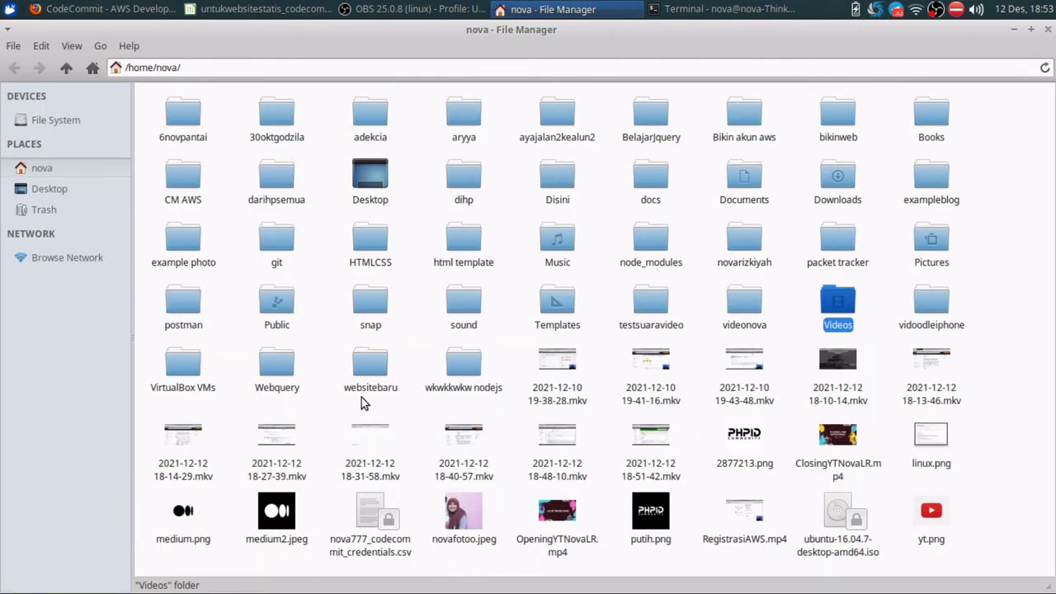
click(361, 367)
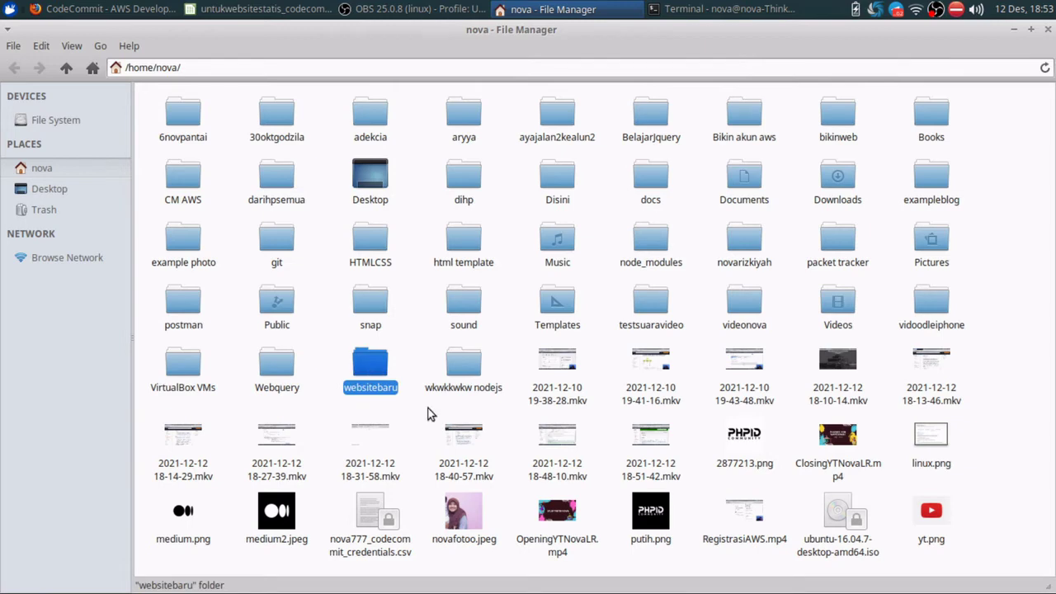
click(566, 528)
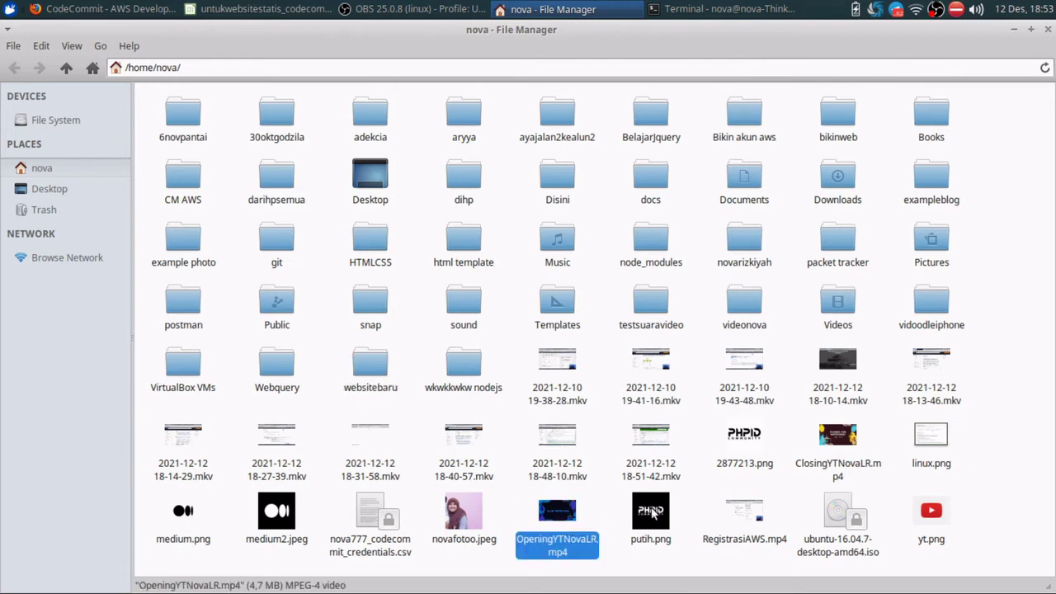
drag(566, 528, 357, 366)
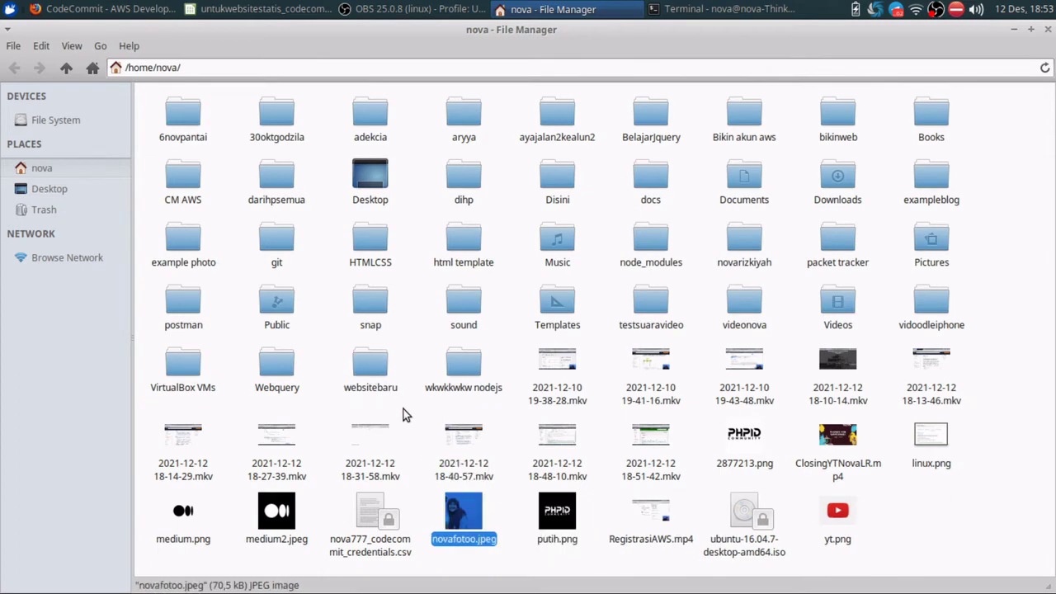
click(89, 8)
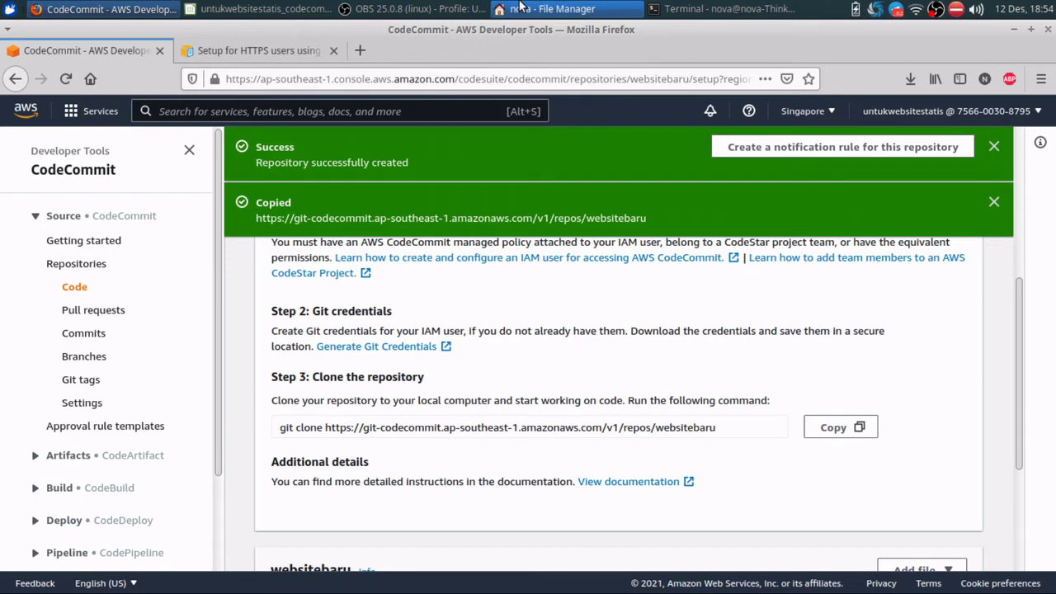
- Run ls in websitebaru to confirm OpeningYTNovaLR.mp4, then check the empty CodeCommit repository
click(722, 8)
text(ls)
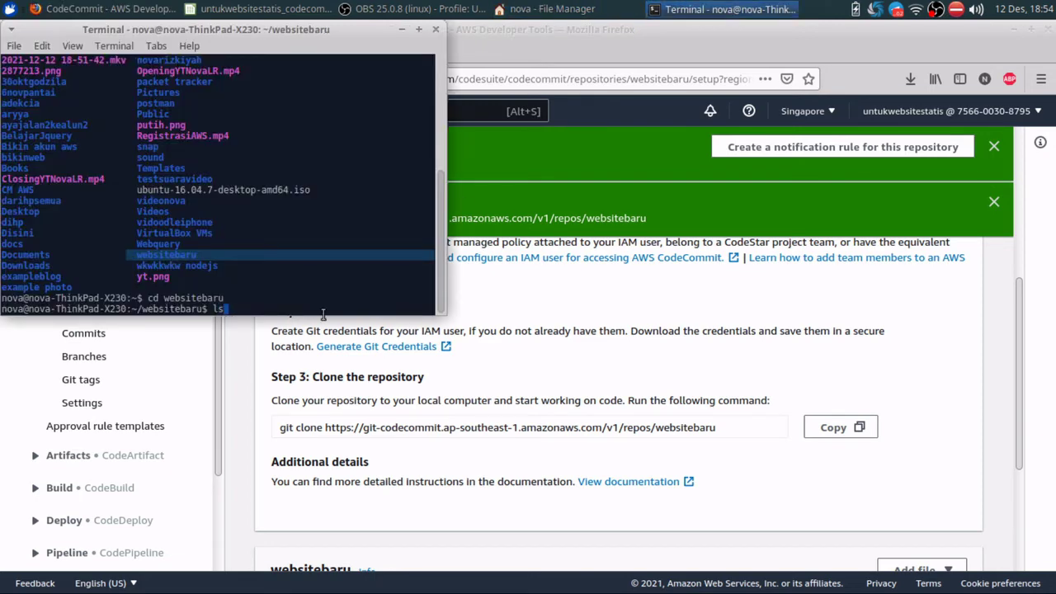
key(Return)
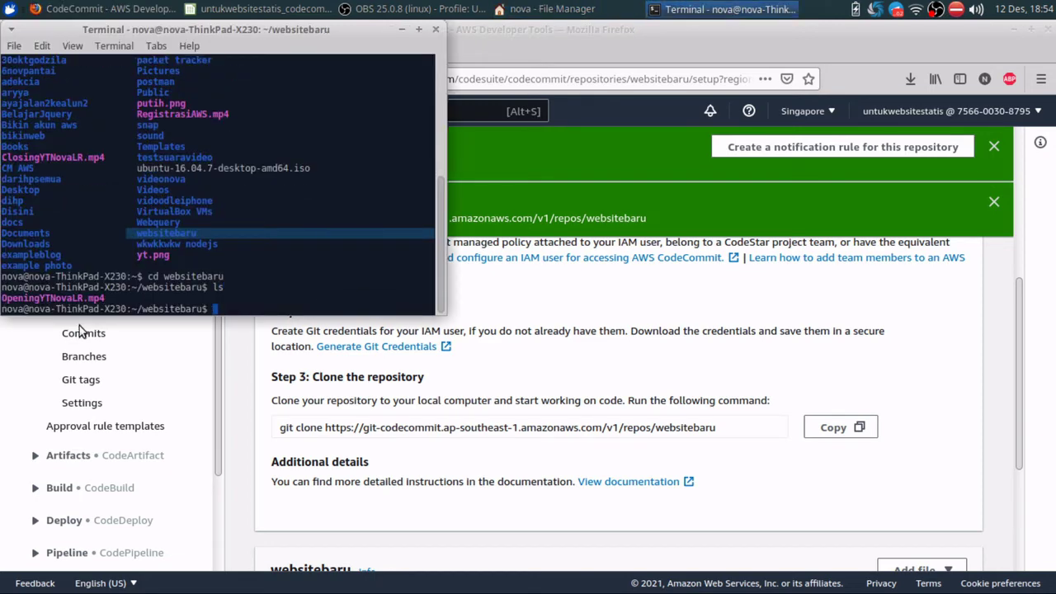
drag(31, 304, 49, 309)
click(89, 298)
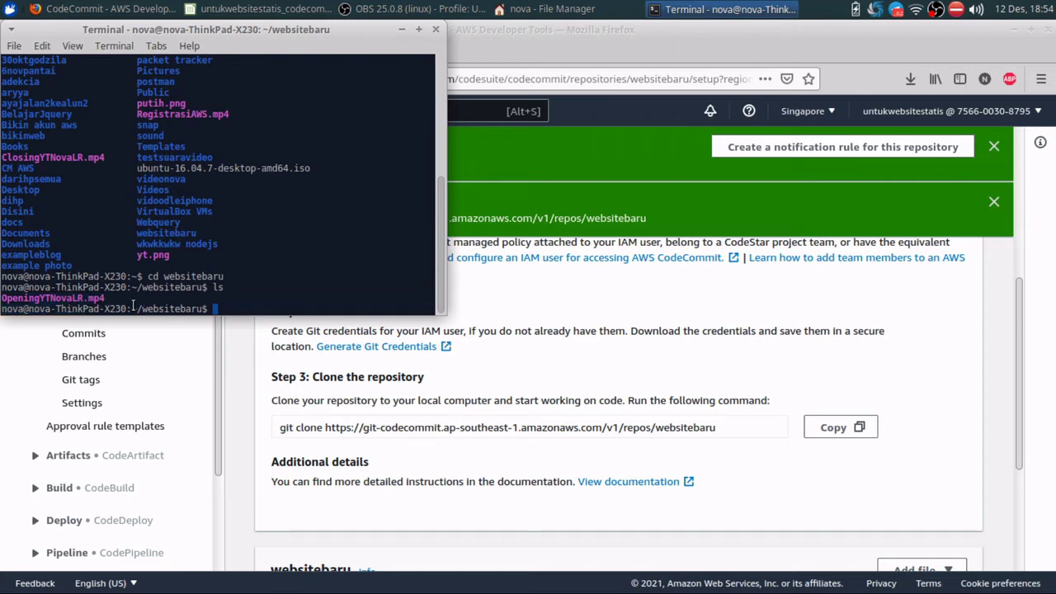
triple_click(55, 288)
click(64, 297)
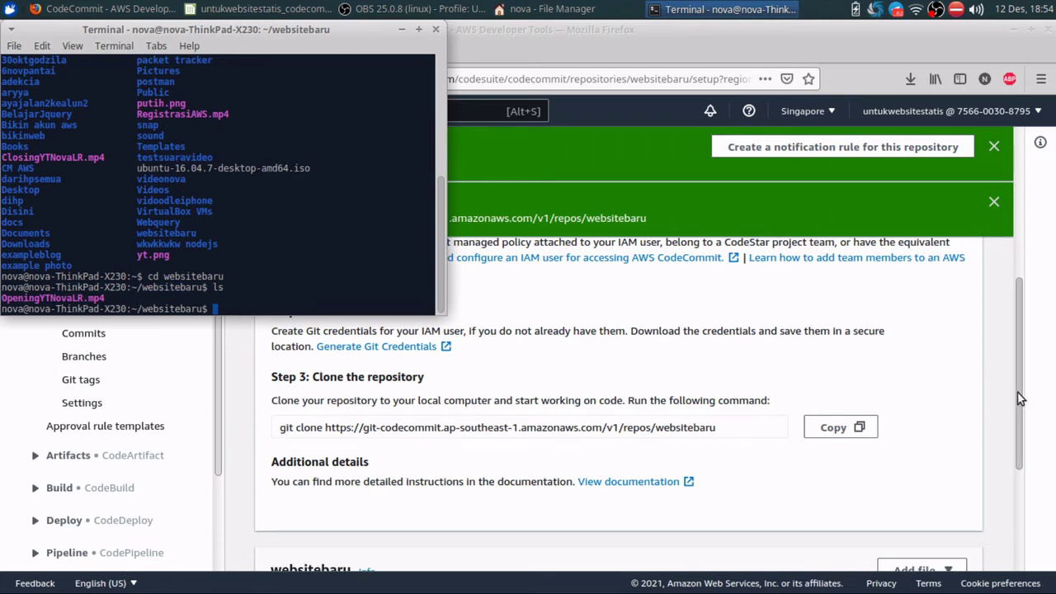
click(1022, 397)
scroll(1007, 423, down, 5)
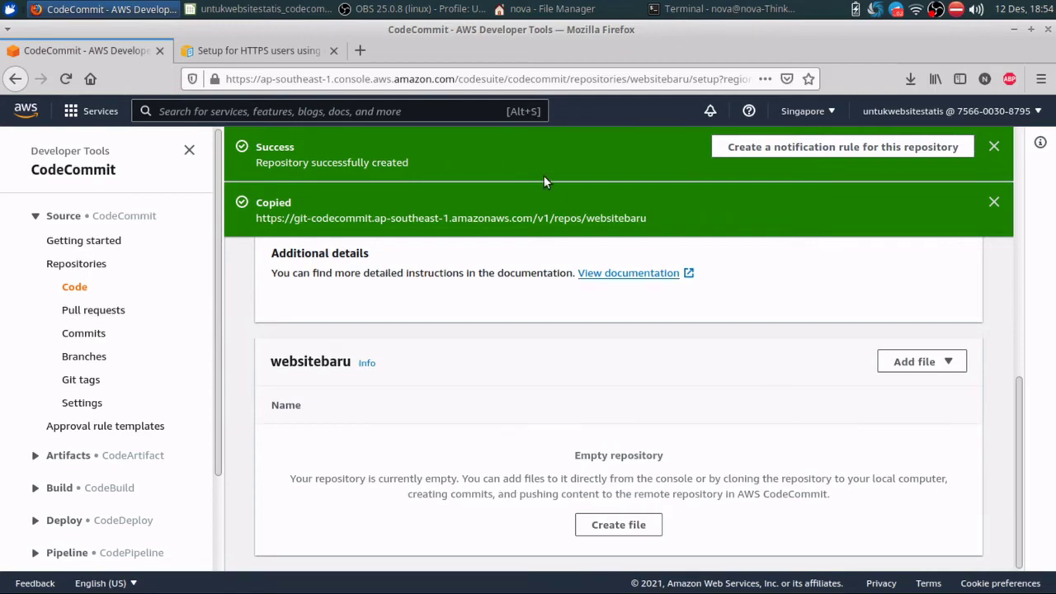
- Read the HTTPS Git credentials and Getting started with CodeCommit guides
click(219, 50)
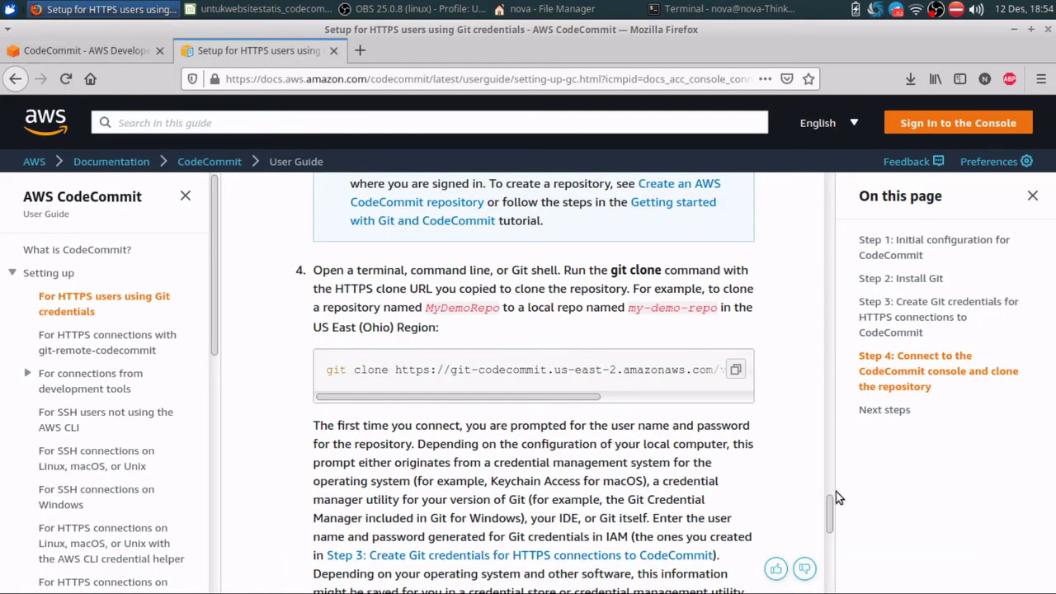
drag(832, 495, 833, 562)
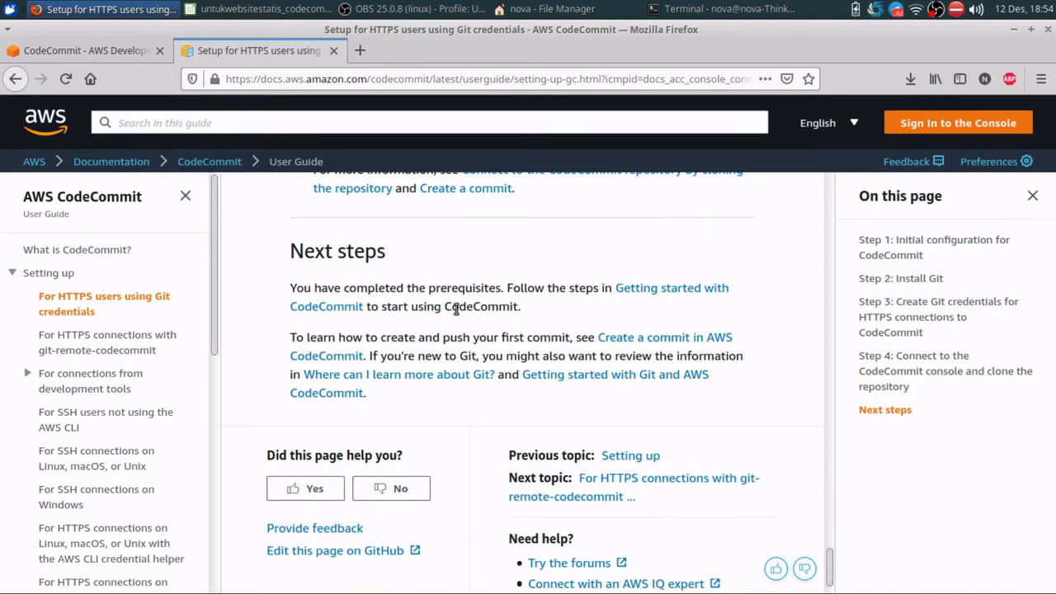
click(678, 292)
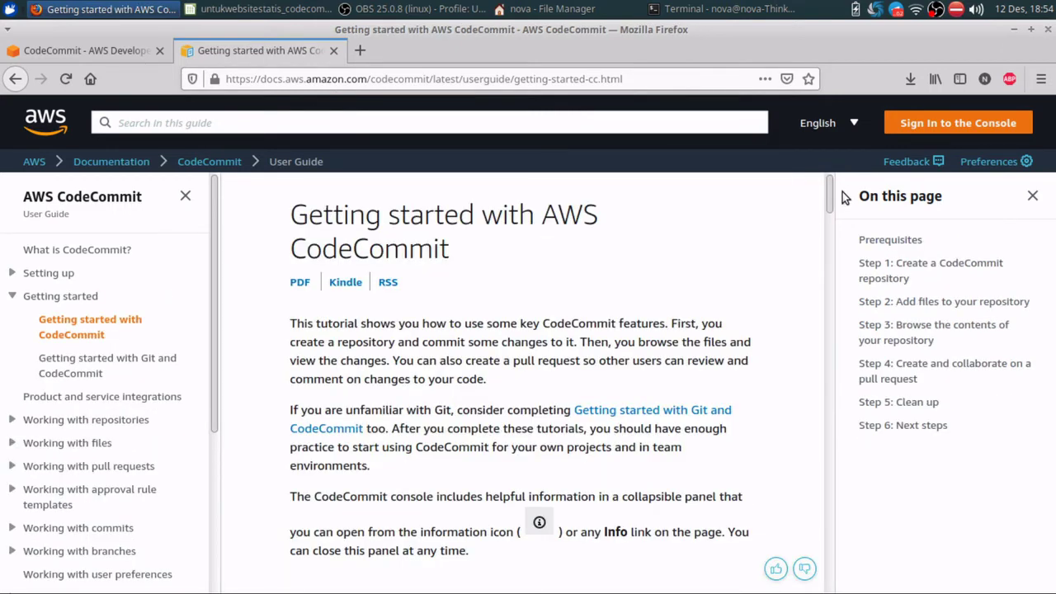
mouse_move(827, 195)
mouse_down()
mouse_move(829, 206)
mouse_move(828, 172)
mouse_move(804, 394)
mouse_up()
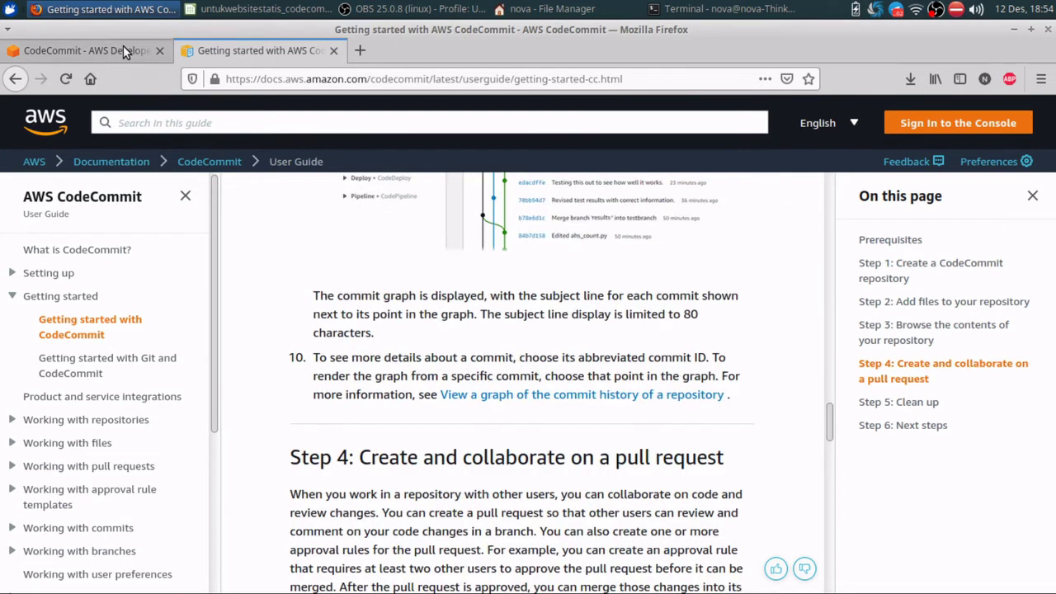
- Dismiss the repository page notices and open CodeCommit's Getting started page from the sidebar
click(122, 47)
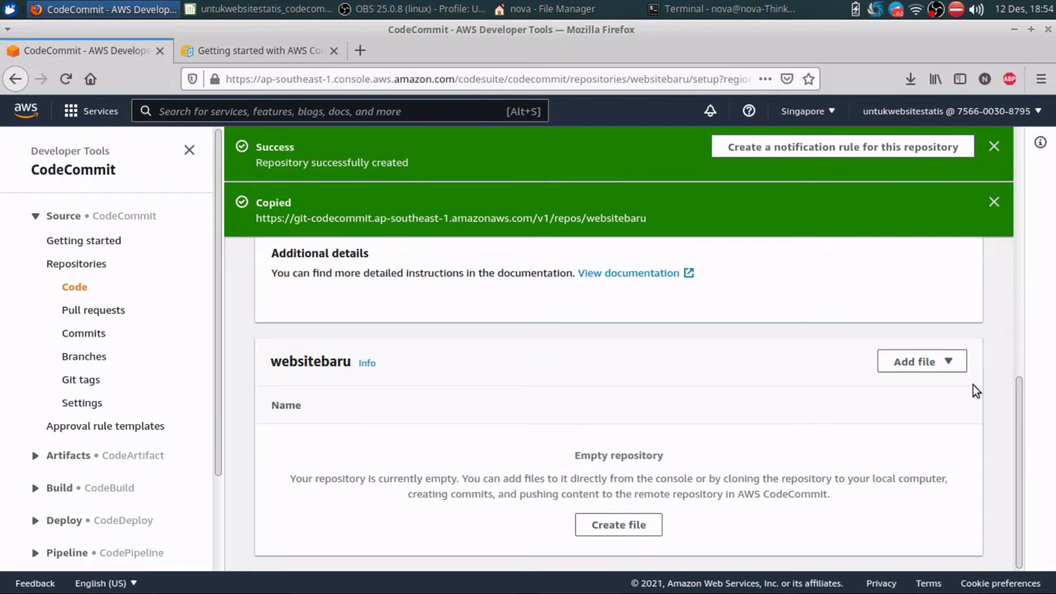
click(995, 202)
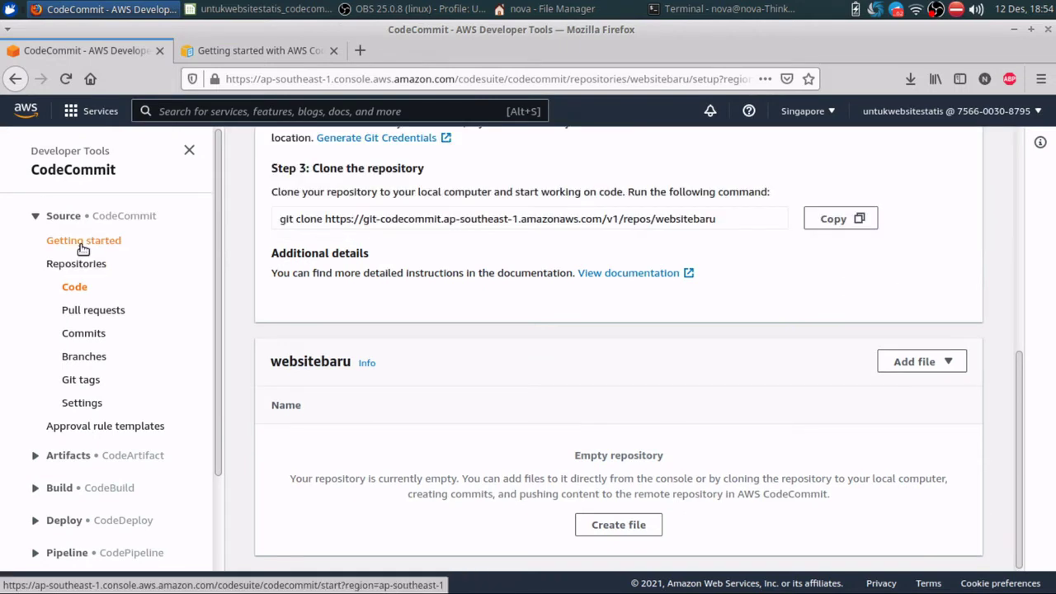
click(83, 241)
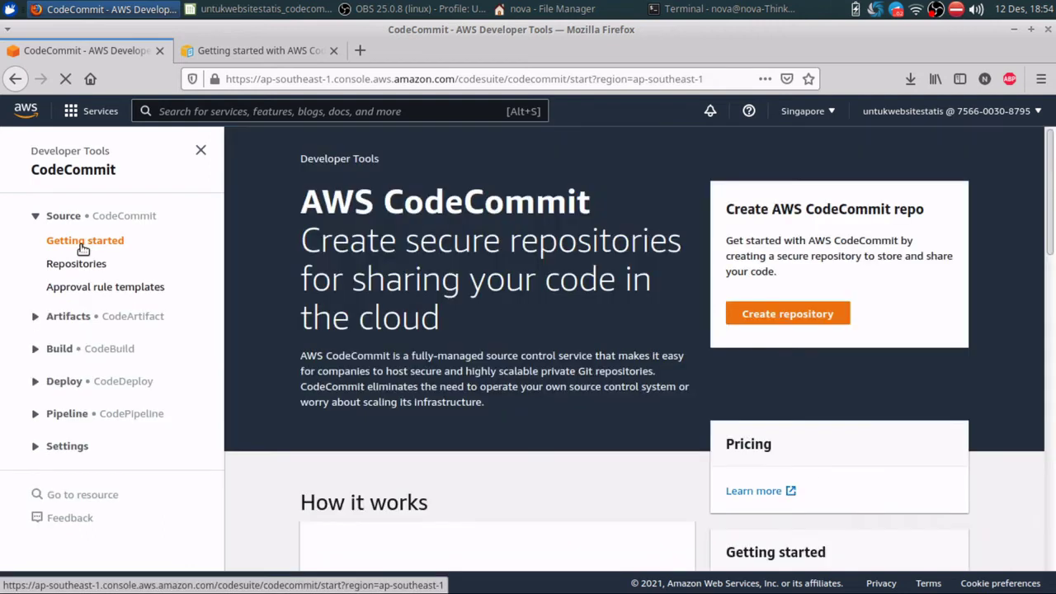
click(83, 264)
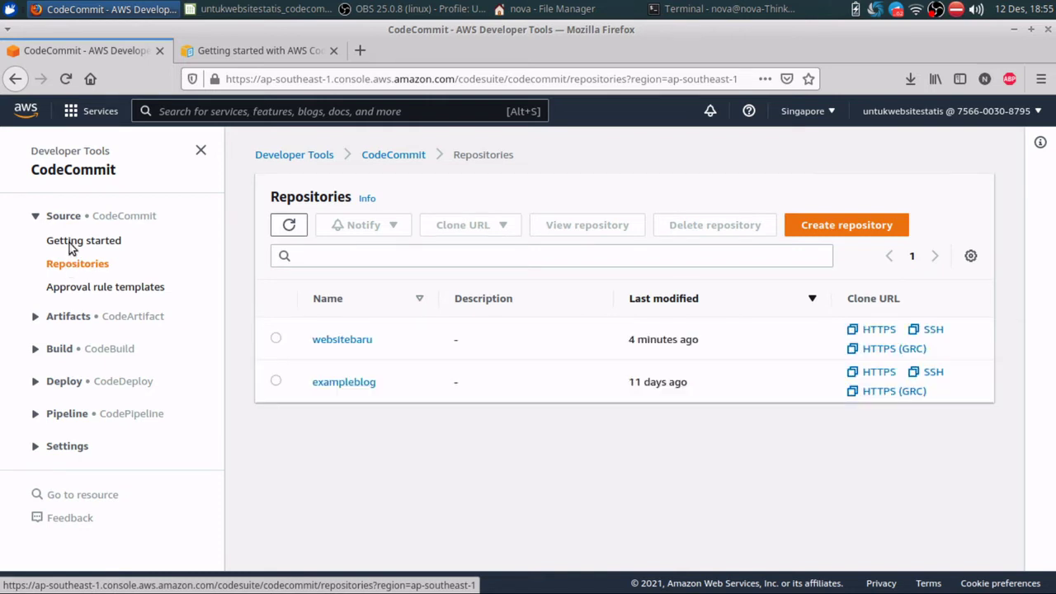
click(71, 244)
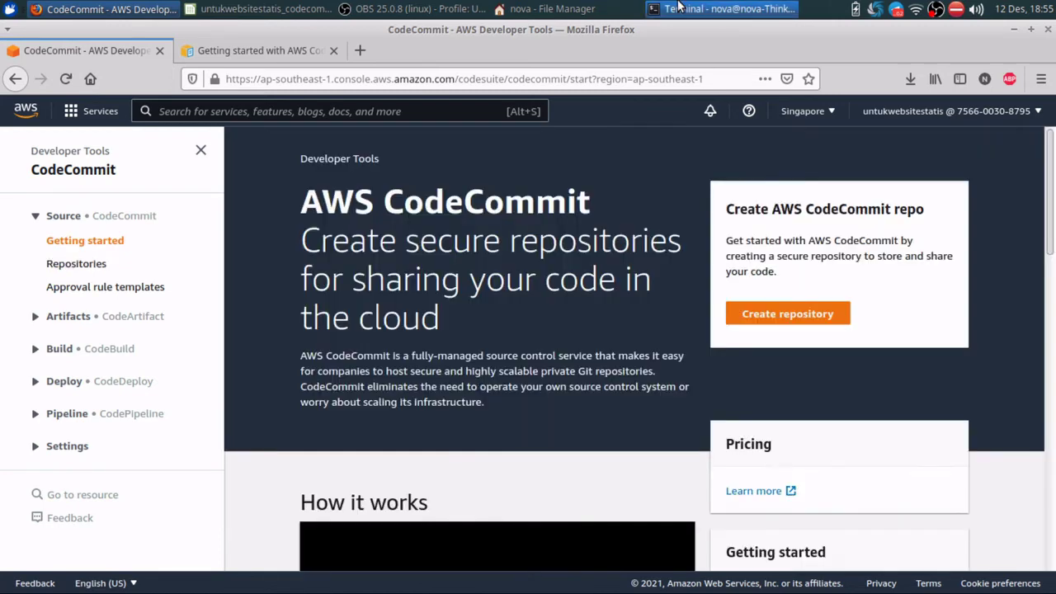
- Try git commit -m "coba" and git push in the websitebaru folder
click(678, 9)
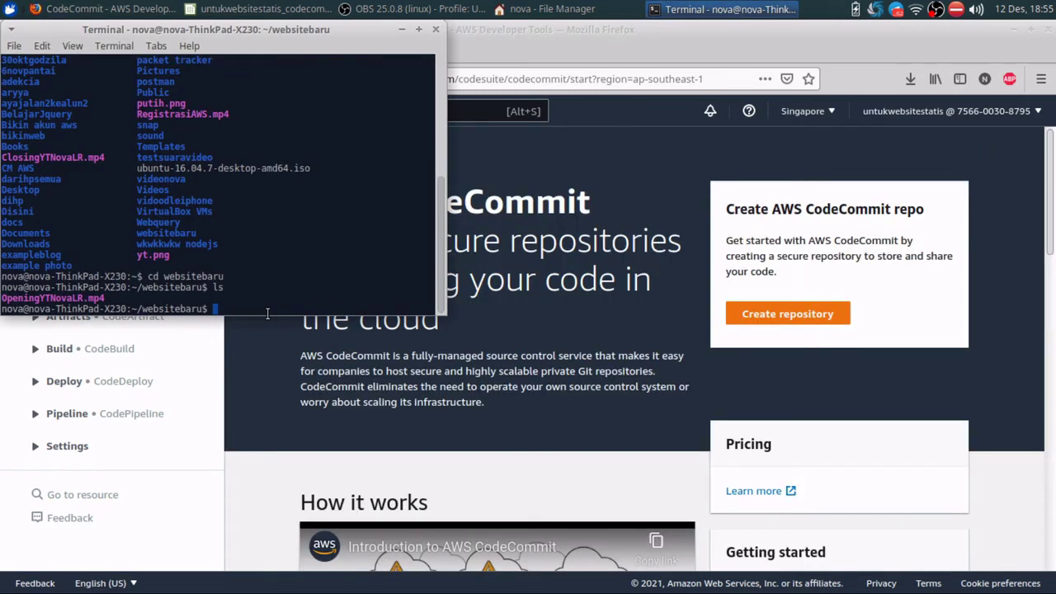
text(git commi)
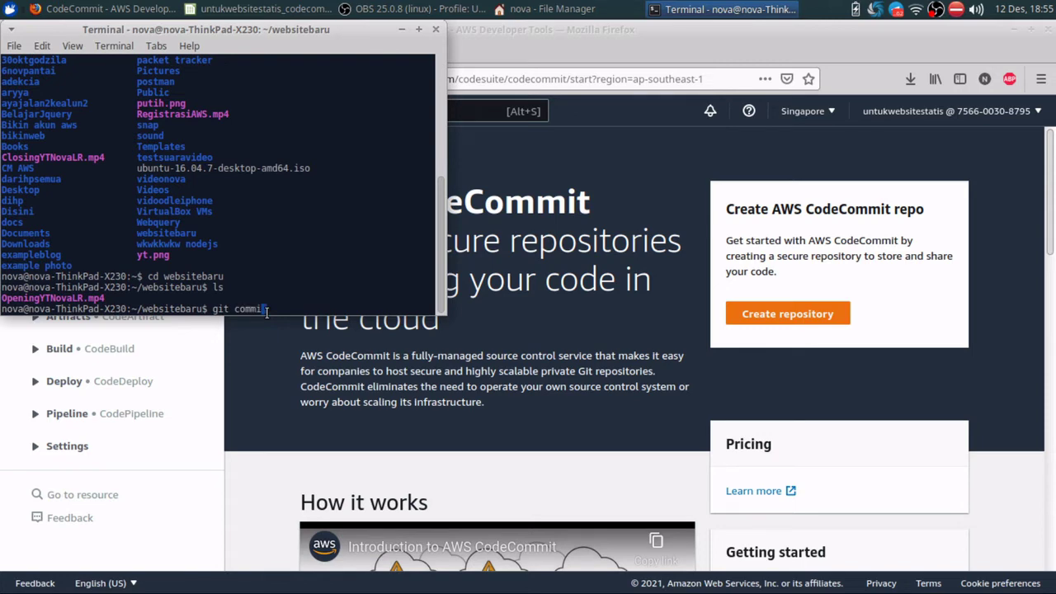
text(t -m)
key(Return)
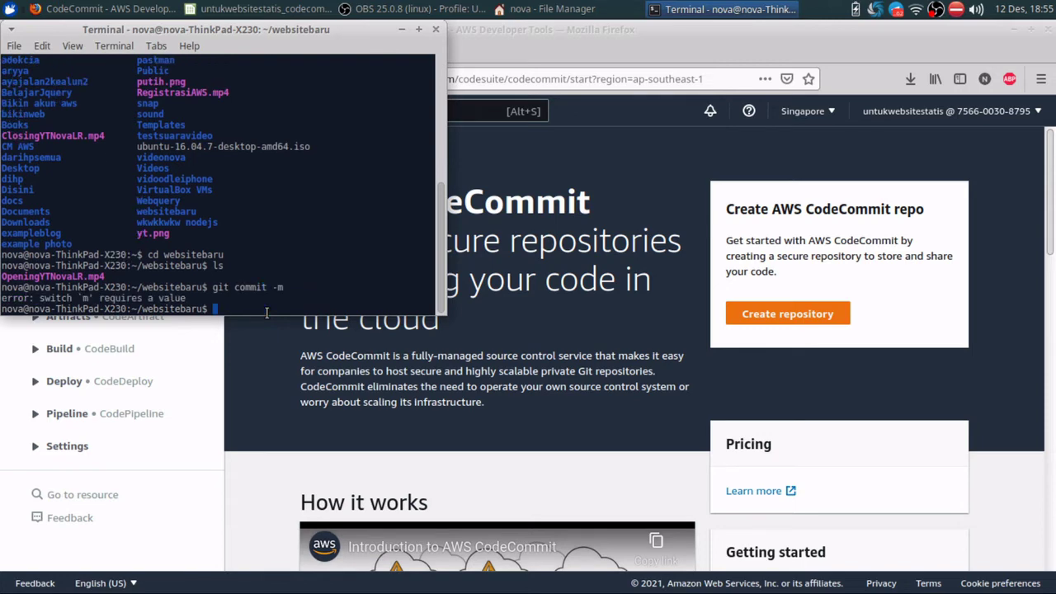
key(Up)
text(")
text(c)
text(oba")
key(Return)
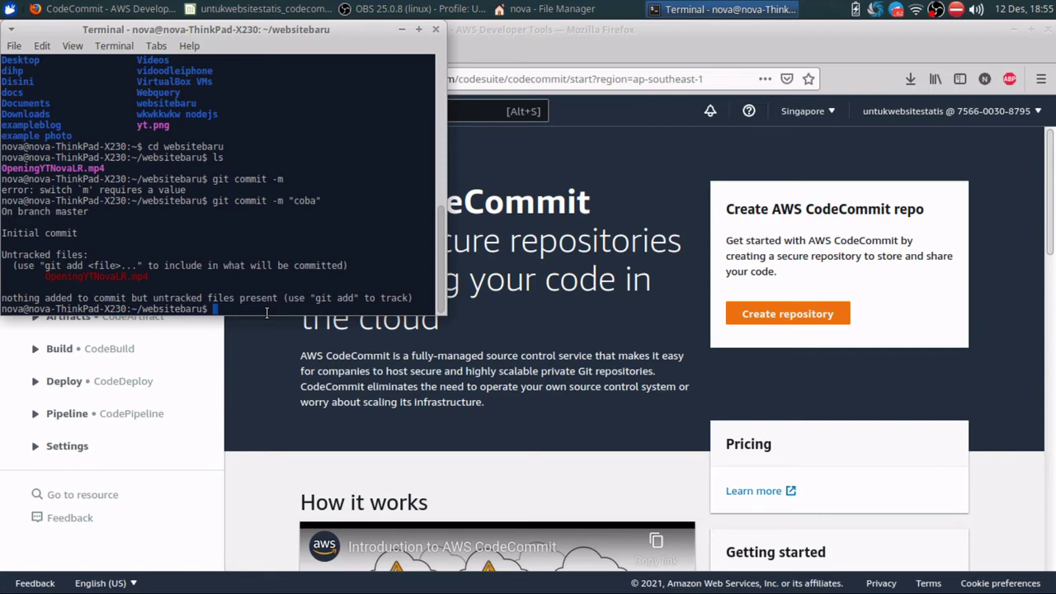
text(gi)
text(t push)
key(Return)
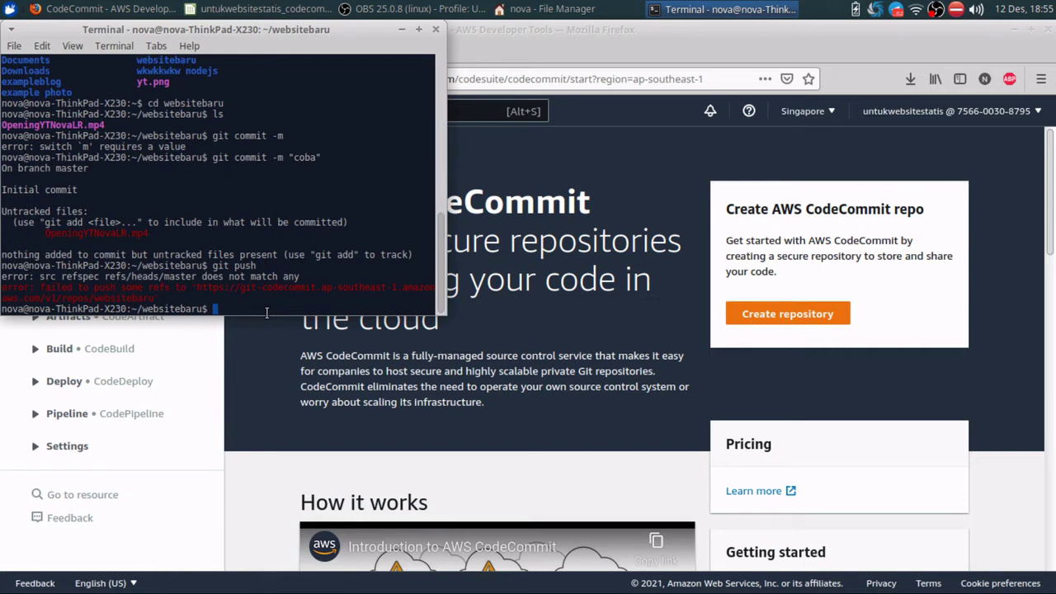
- Stage the folder's files with git add . and retry git push
key(Up)
key(Up)
key(Up)
key(Down)
key(BackSpace)
key(BackSpace)
key(BackSpace)
key(BackSpace)
key(BackSpace)
key(BackSpace)
text(git add )
text(.)
key(Return)
text(g)
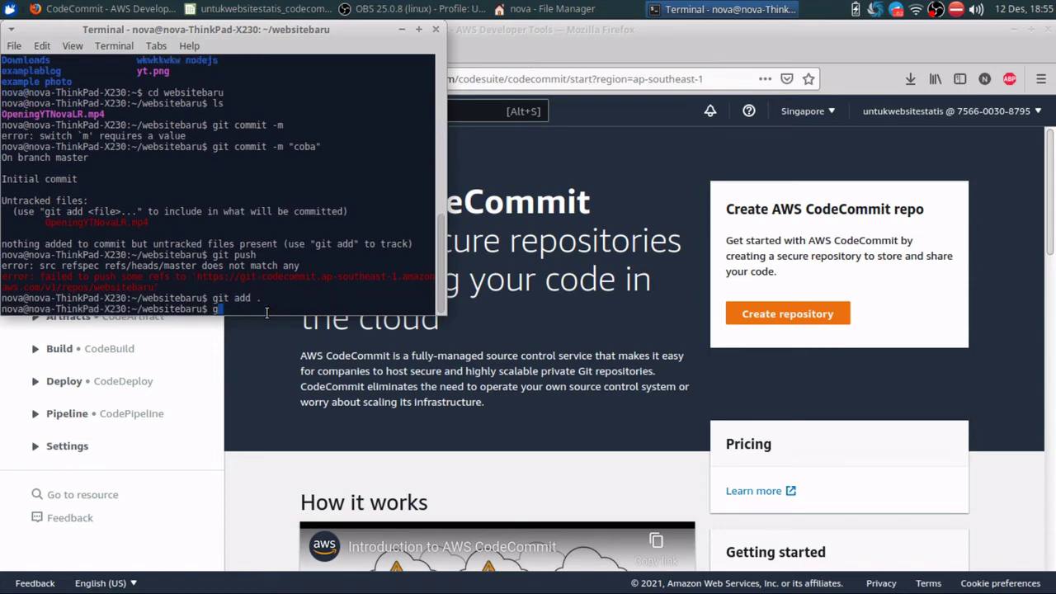
text(it push)
key(Return)
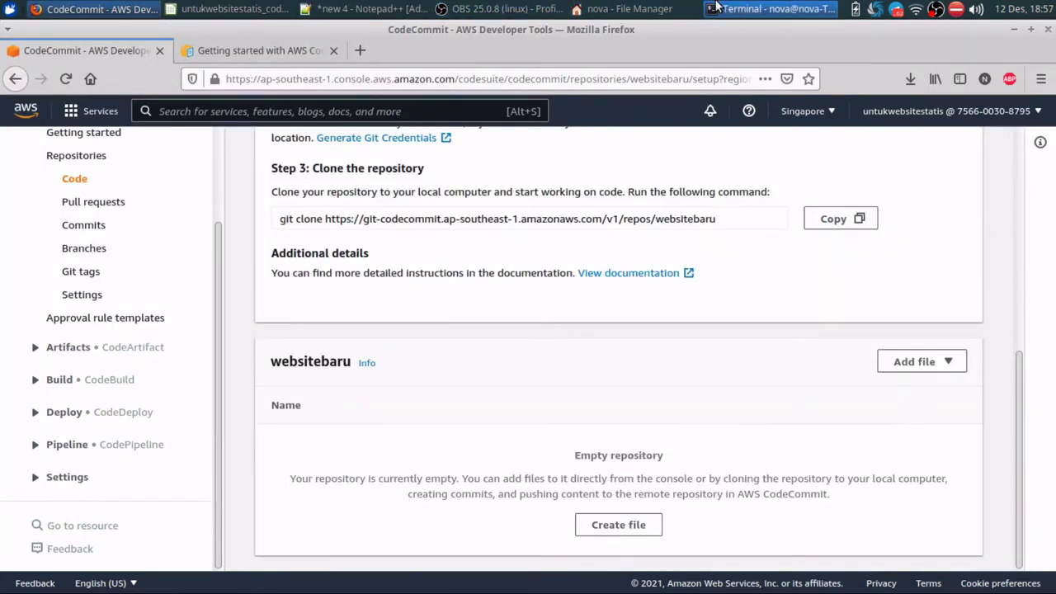
- Reinitialize the repository with git init and stage every file with git add *
click(733, 7)
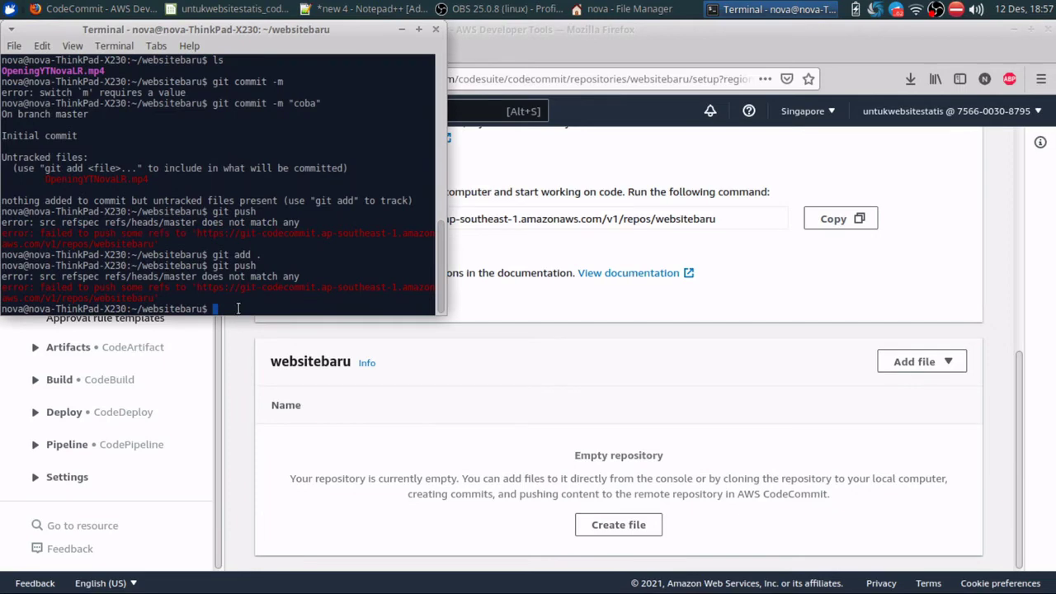
text(git init)
key(Return)
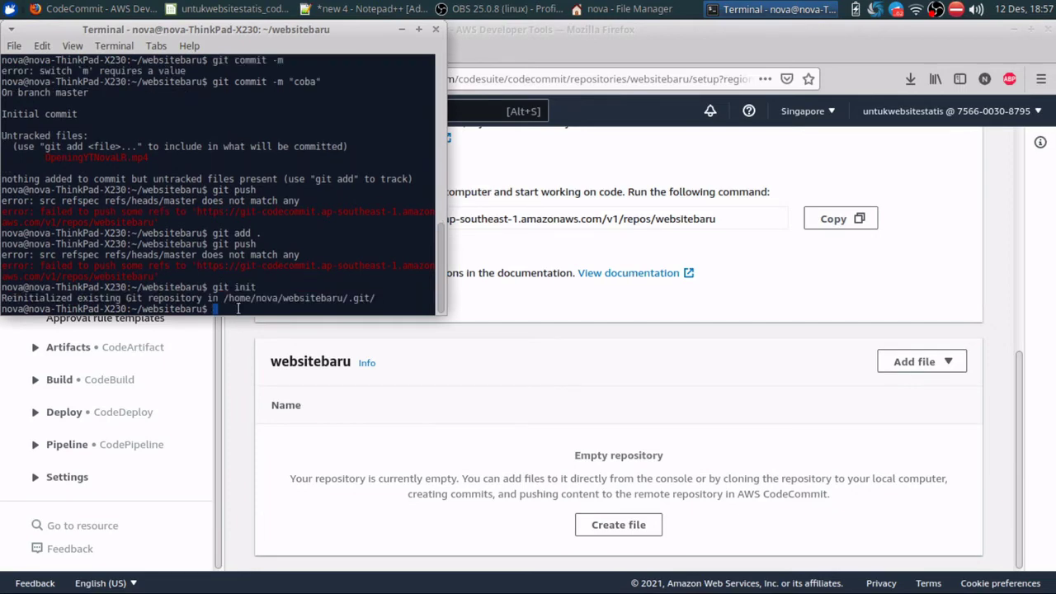
text(git add )
text(-)
key(BackSpace)
text(*)
key(Return)
- Commit the staged video with message "pertama" and start git push to CodeCommit
text(git)
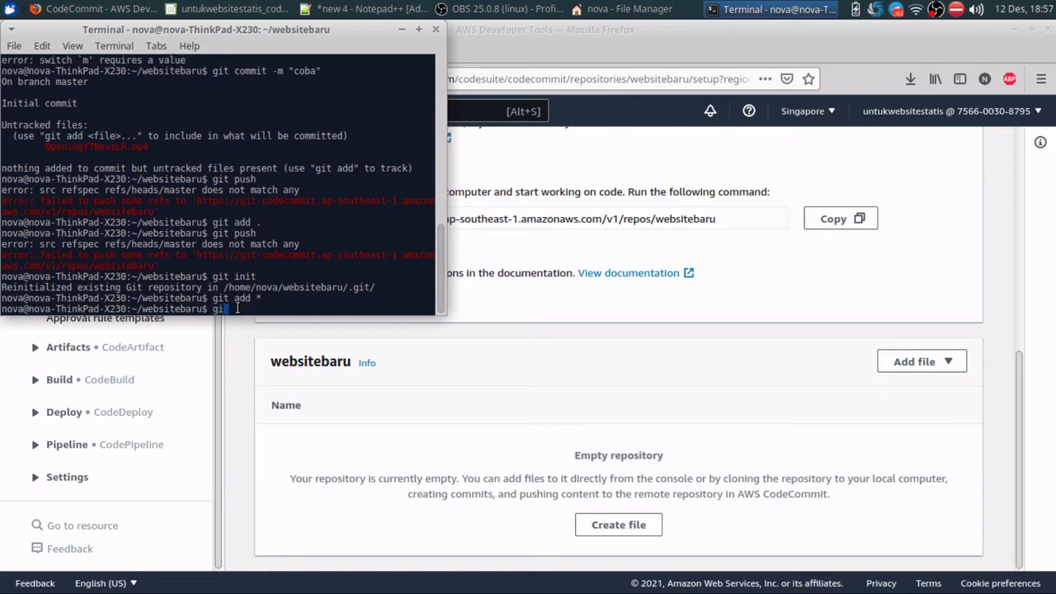
text( lommit)
text( -)
text(m "exa)
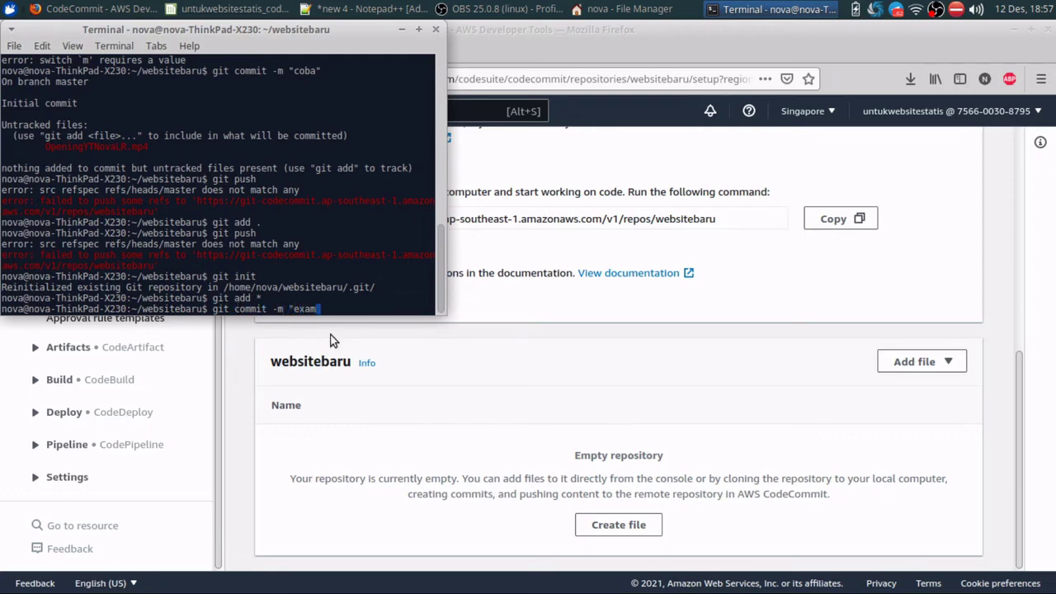
text(m)
key(BackSpace)
key(BackSpace)
key(BackSpace)
key(BackSpace)
text(pertam)
text(a")
key(Return)
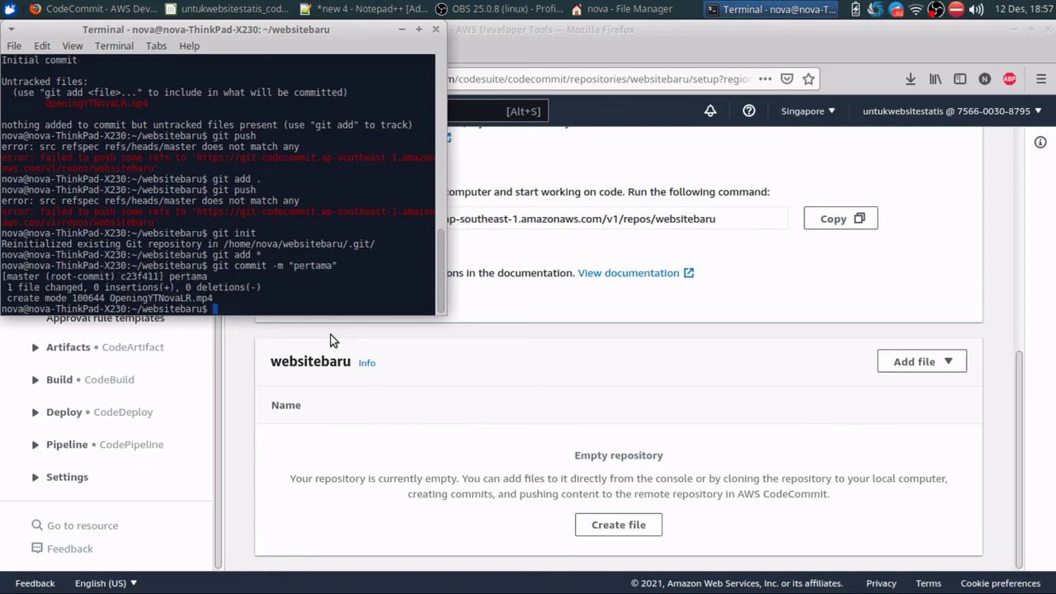
text(git pu)
text(sh)
key(Return)
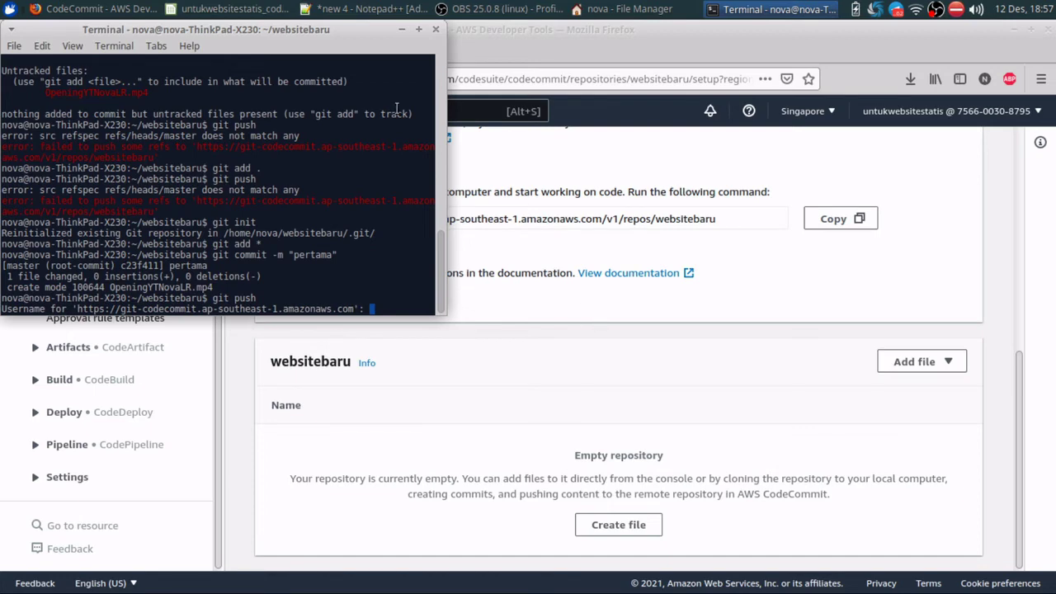
- Copy the Git username from the credentials spreadsheet and enter it at the git push username prompt
click(252, 9)
click(104, 183)
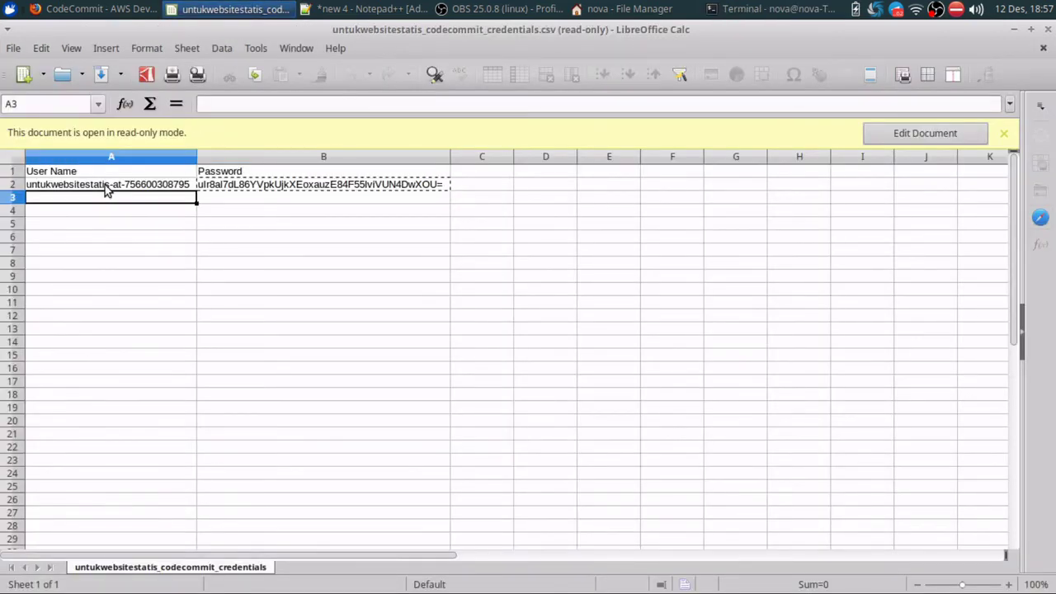
key(ctrl+c)
click(95, 8)
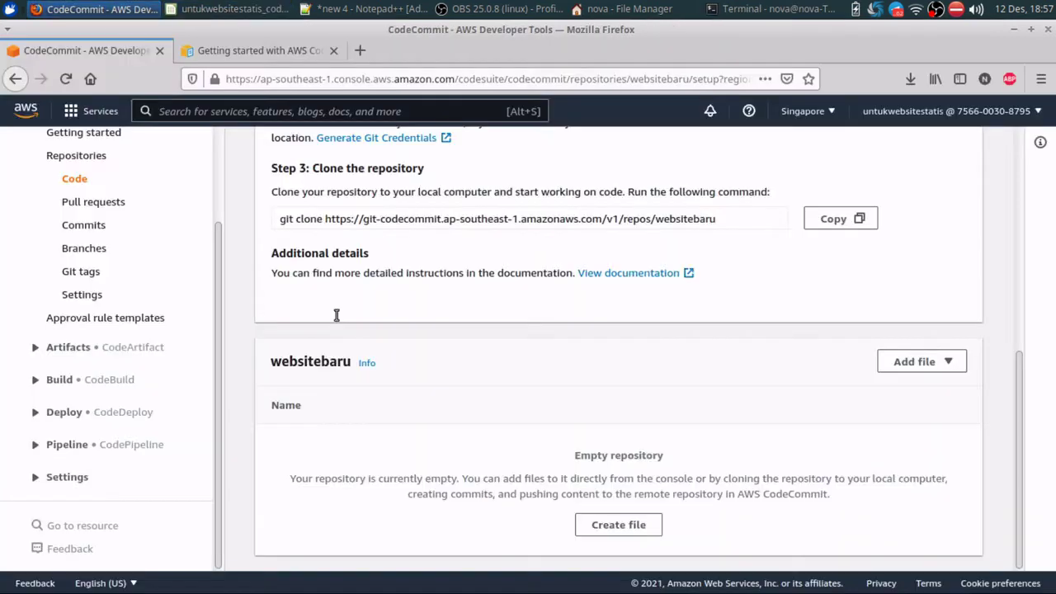
click(231, 8)
click(116, 8)
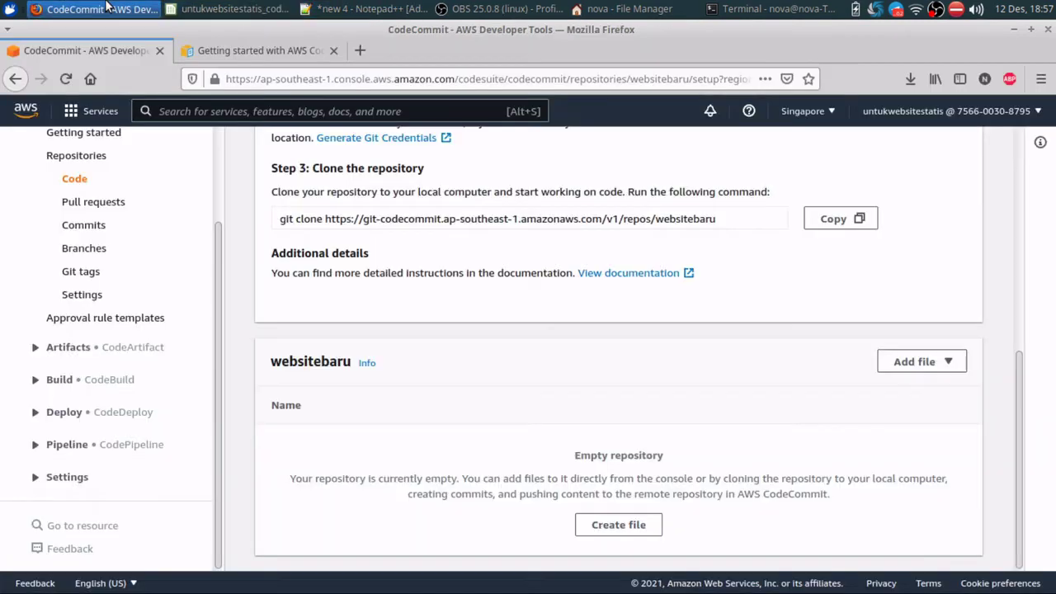
click(771, 8)
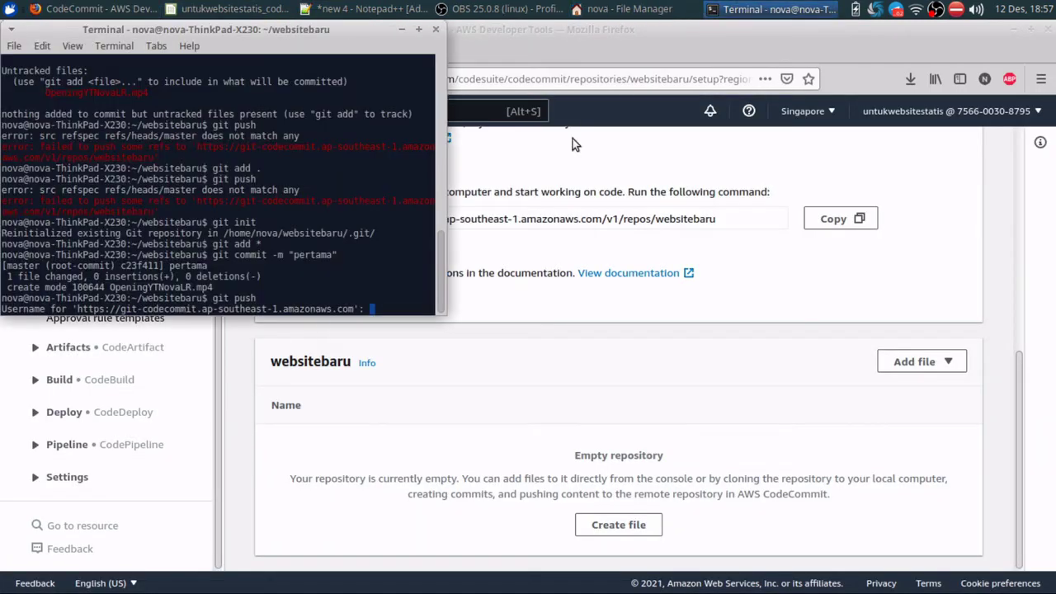
right_click(395, 310)
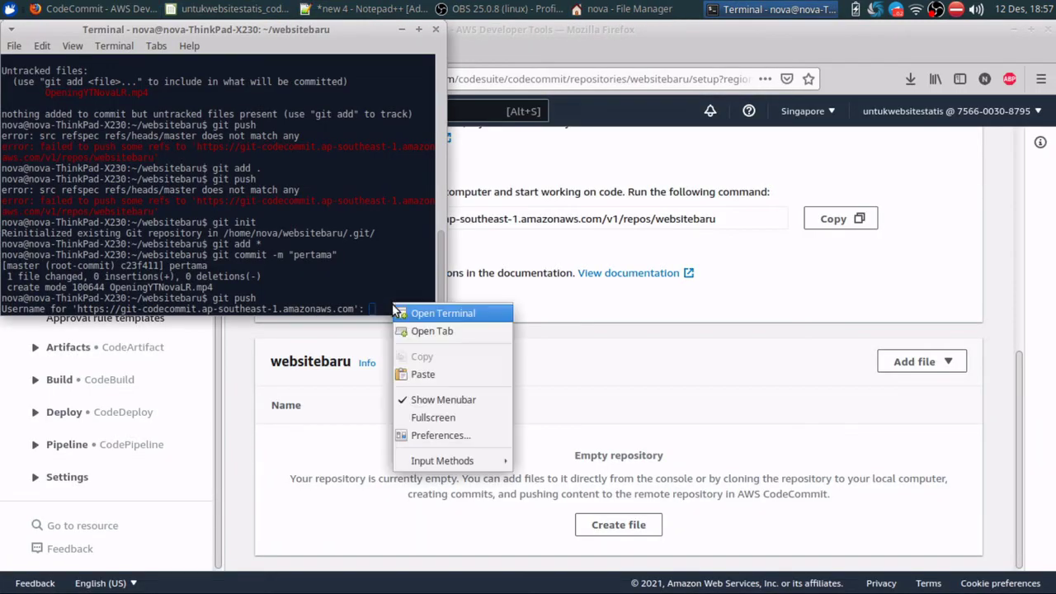
click(422, 373)
key(Return)
- Copy the Git password from the credentials spreadsheet and paste it at the password prompt to finish the push
click(229, 8)
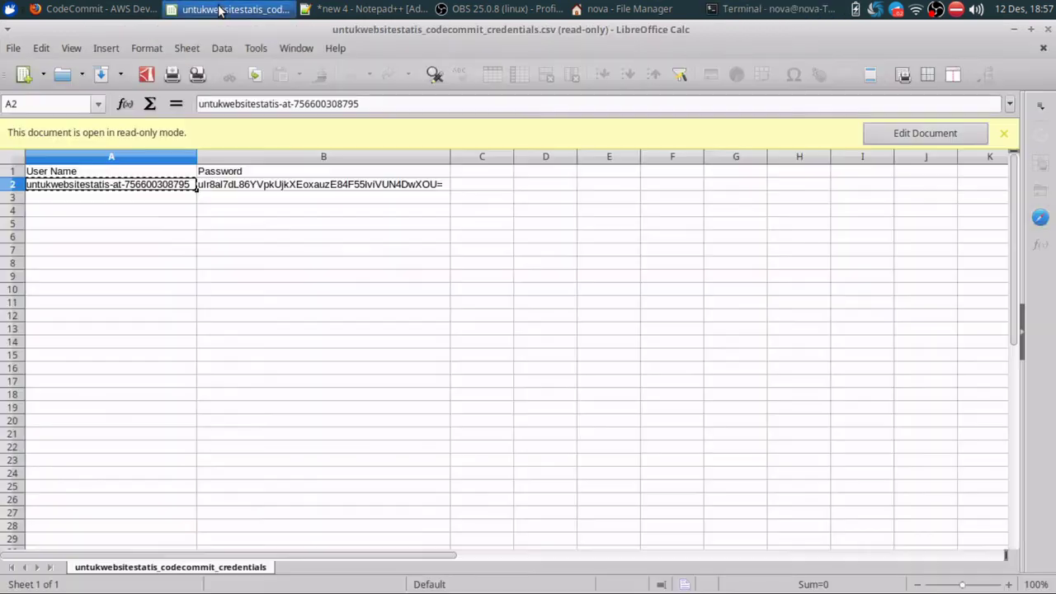
click(279, 187)
key(ctrl+c)
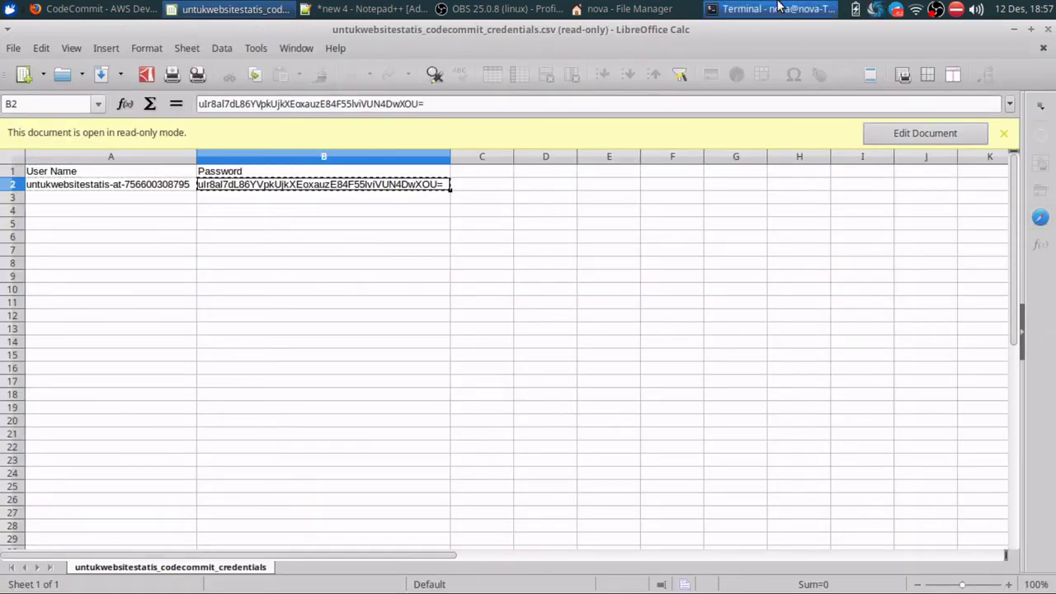
click(776, 8)
right_click(258, 307)
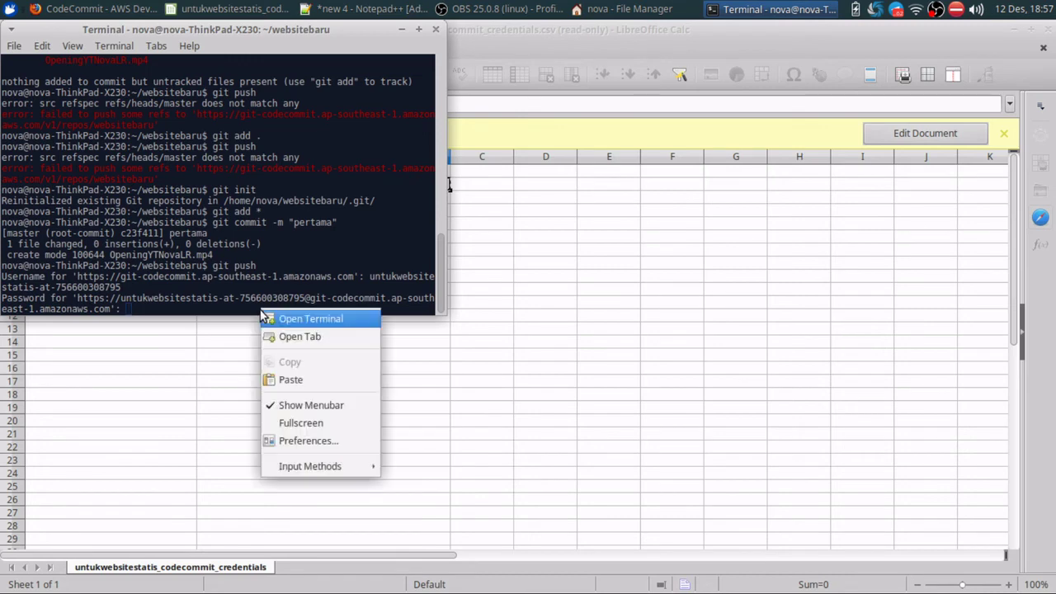
click(296, 377)
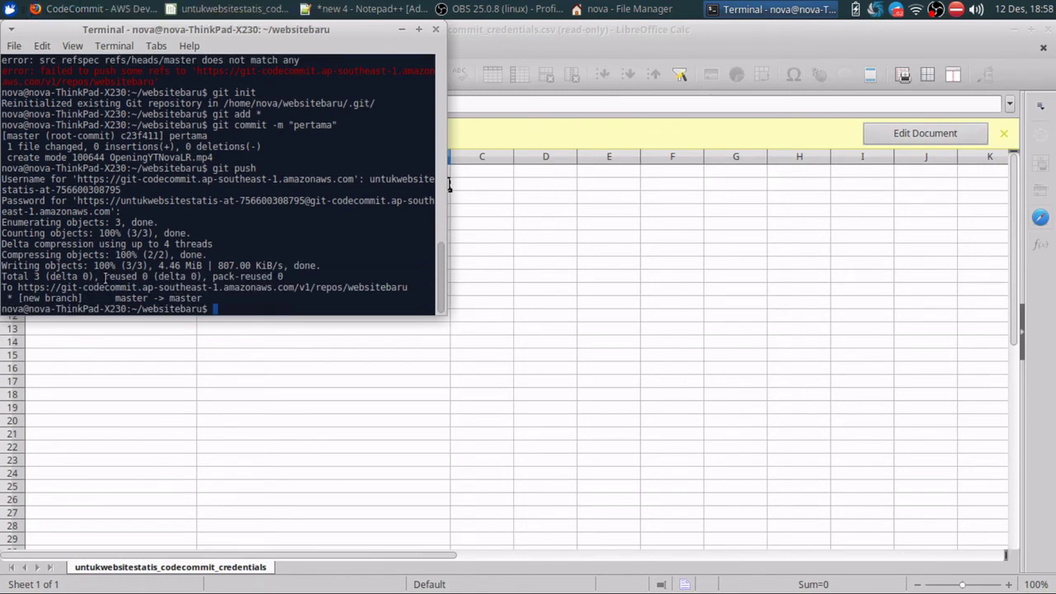
- Reload the websitebaru repository page to show OpeningYTNovaLR.mp4 on master, dismissing the rating banner
click(102, 8)
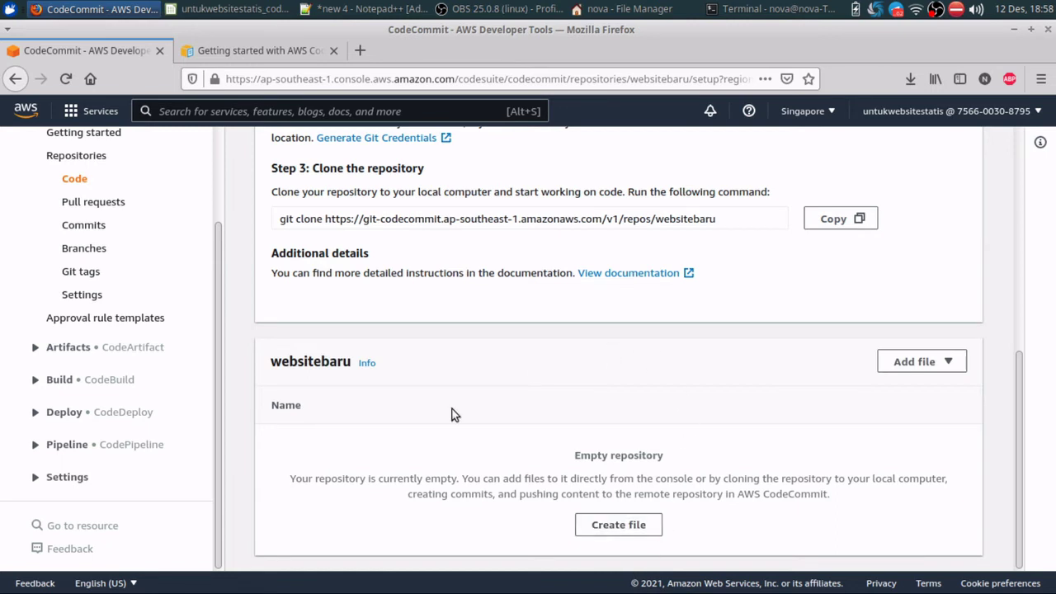
click(132, 381)
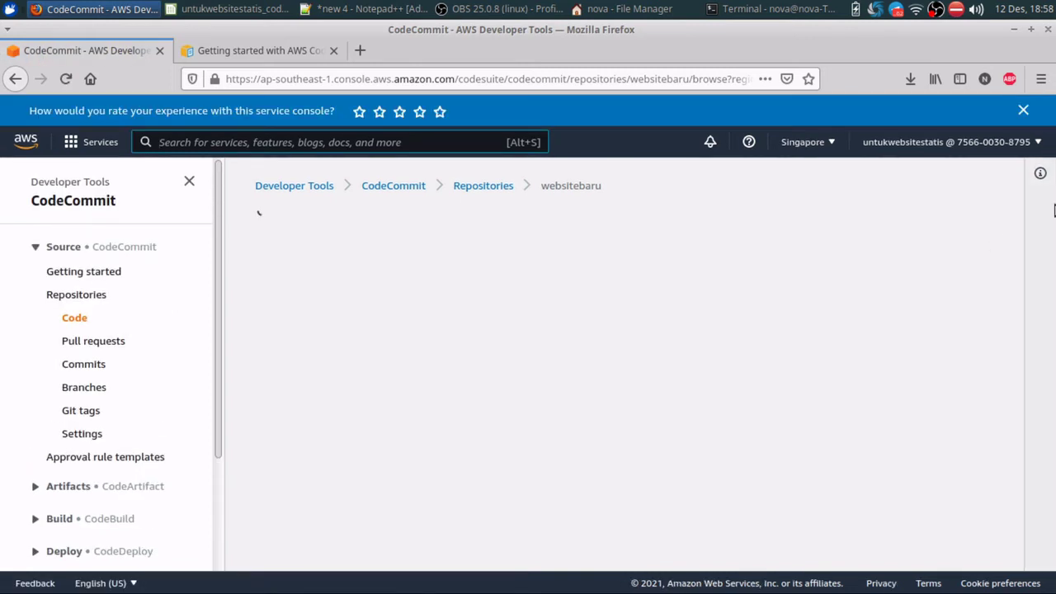
click(1024, 109)
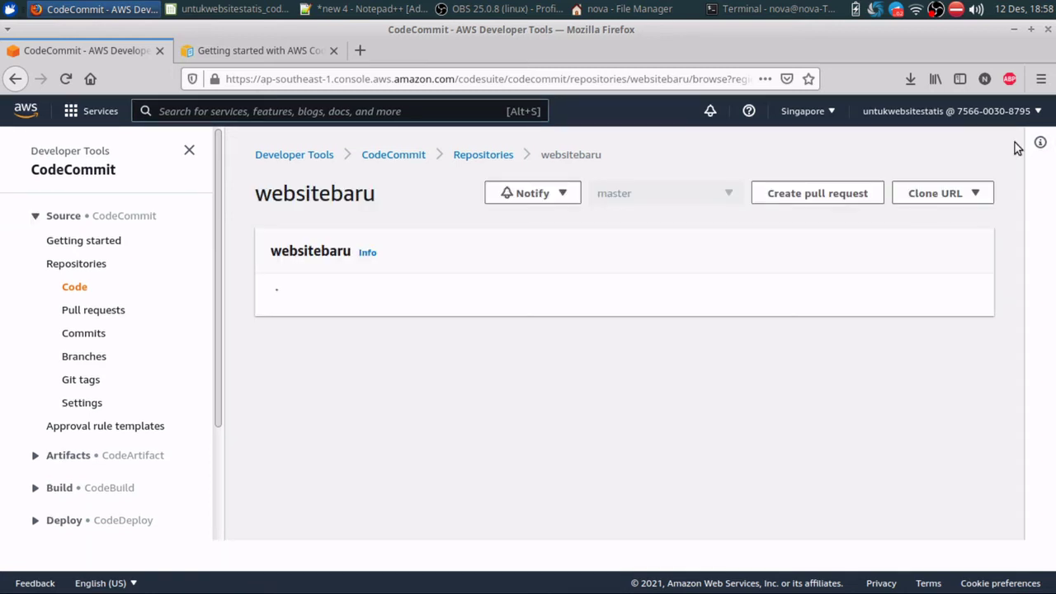
scroll(202, 453, down, 3)
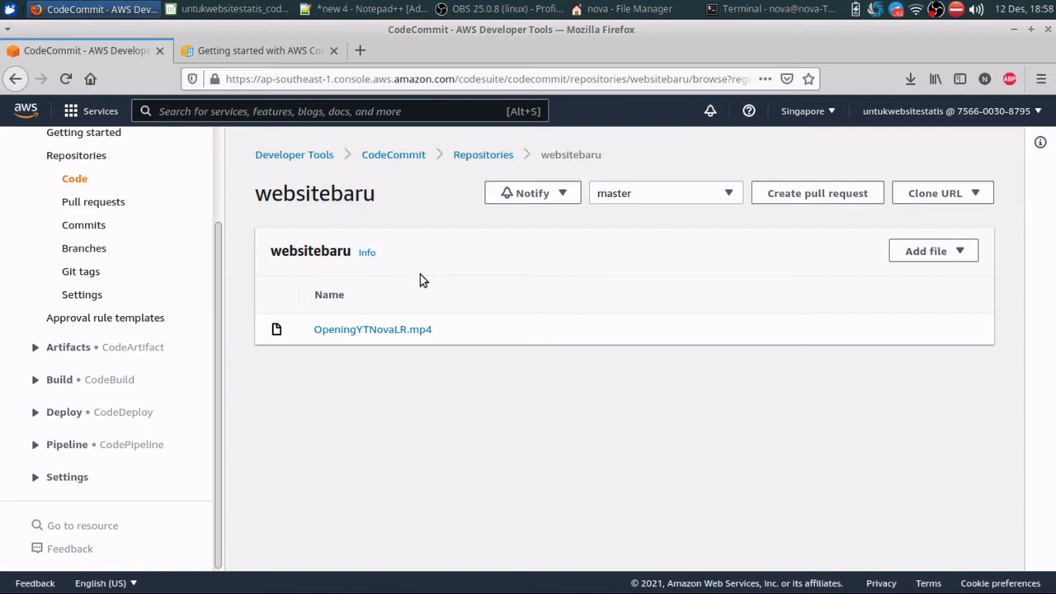
- Check the local websitebaru folder holds both OpeningYTNovaLR.mp4 and ClosingYTNovaLR.mp4, then return to the browser
key(alt+Tab)
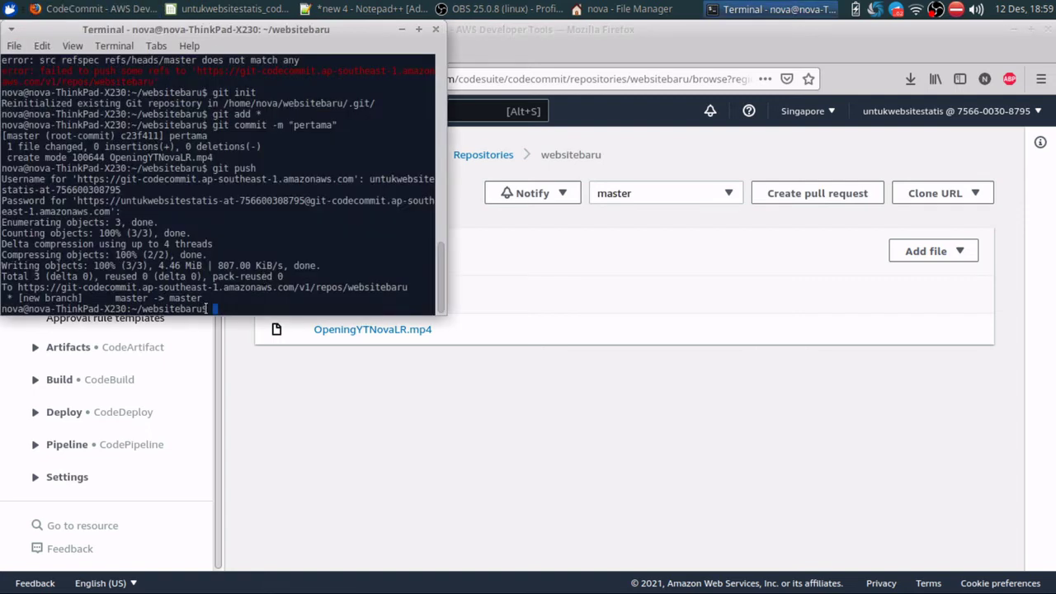
click(614, 8)
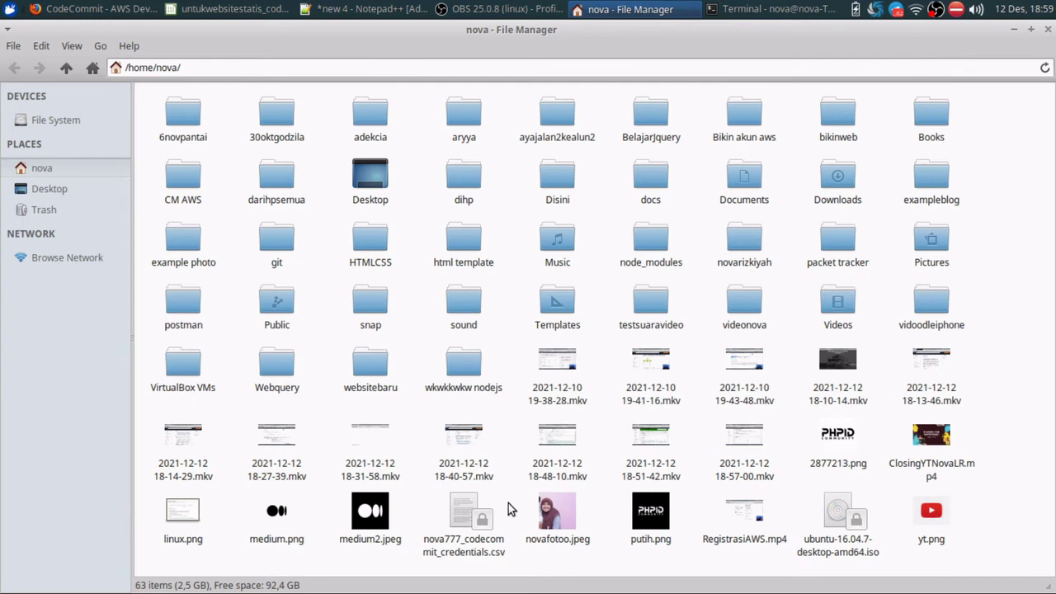
double_click(371, 360)
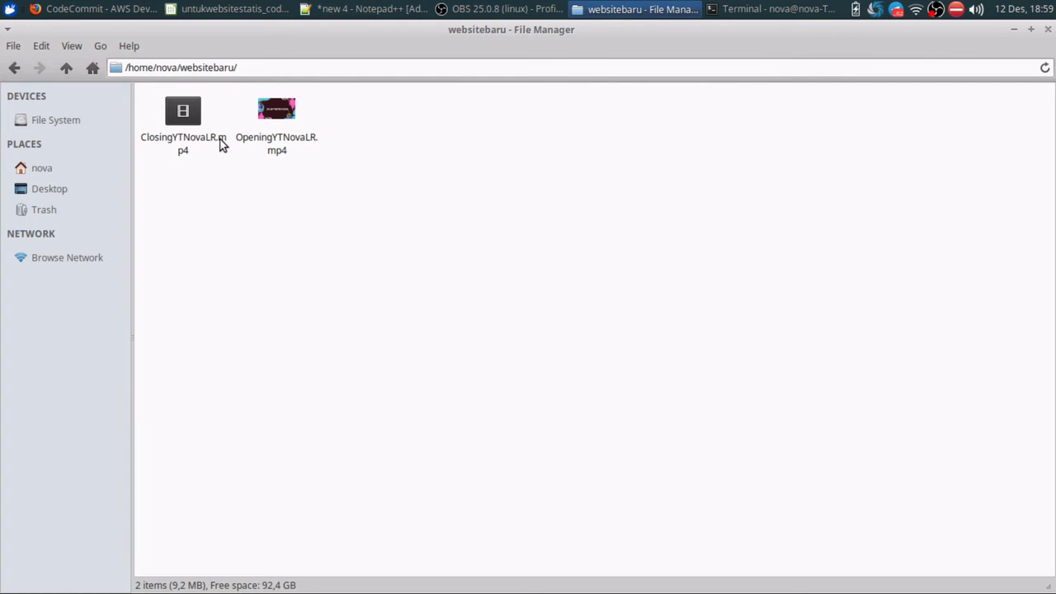
click(154, 6)
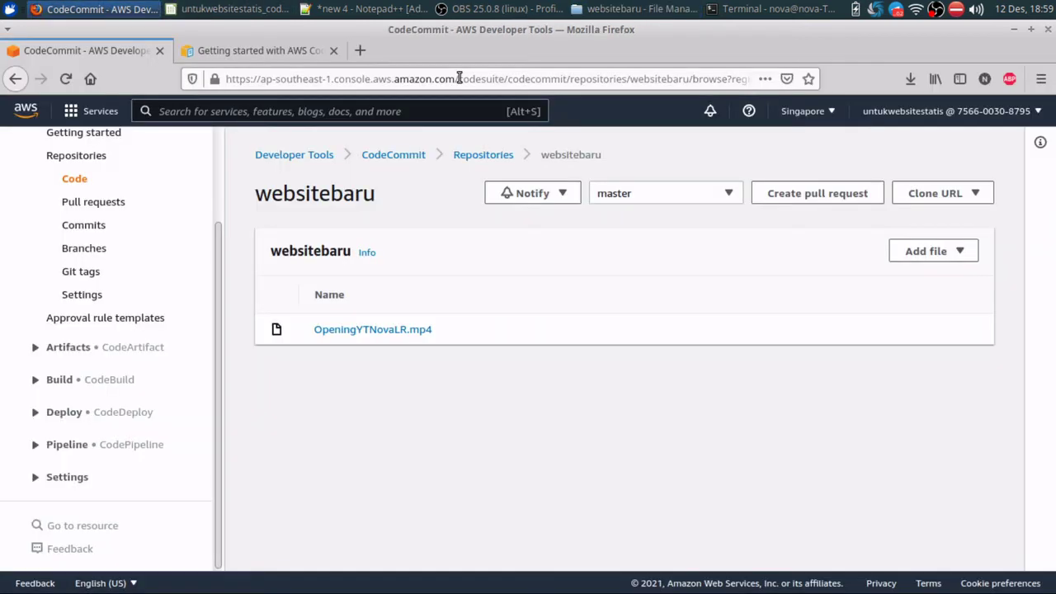
- Run git init, stage all files with git add *, and commit them with message "kedua"
key(alt+Tab)
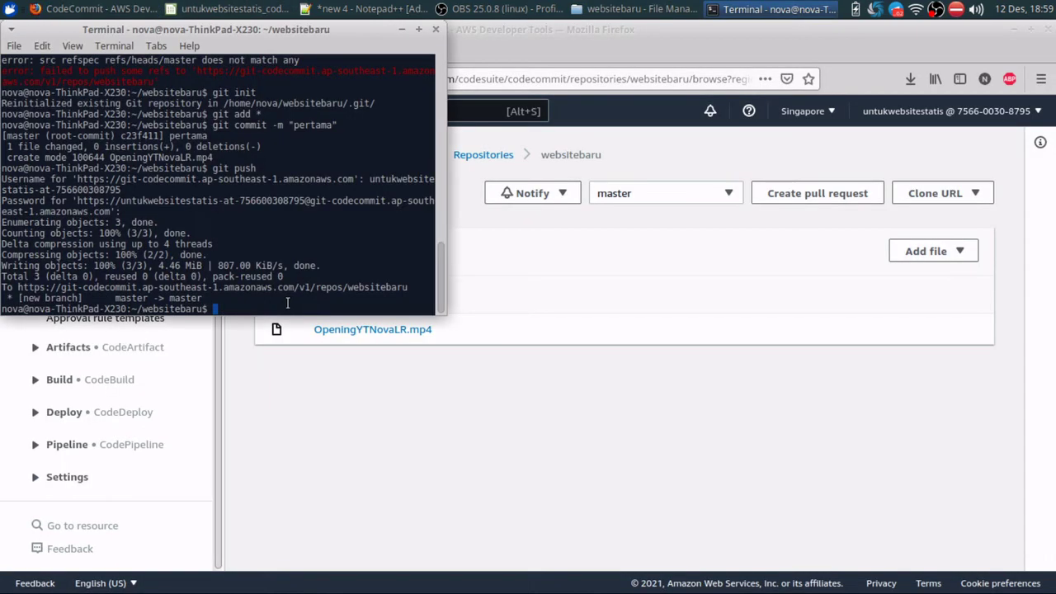
text(git init)
key(Return)
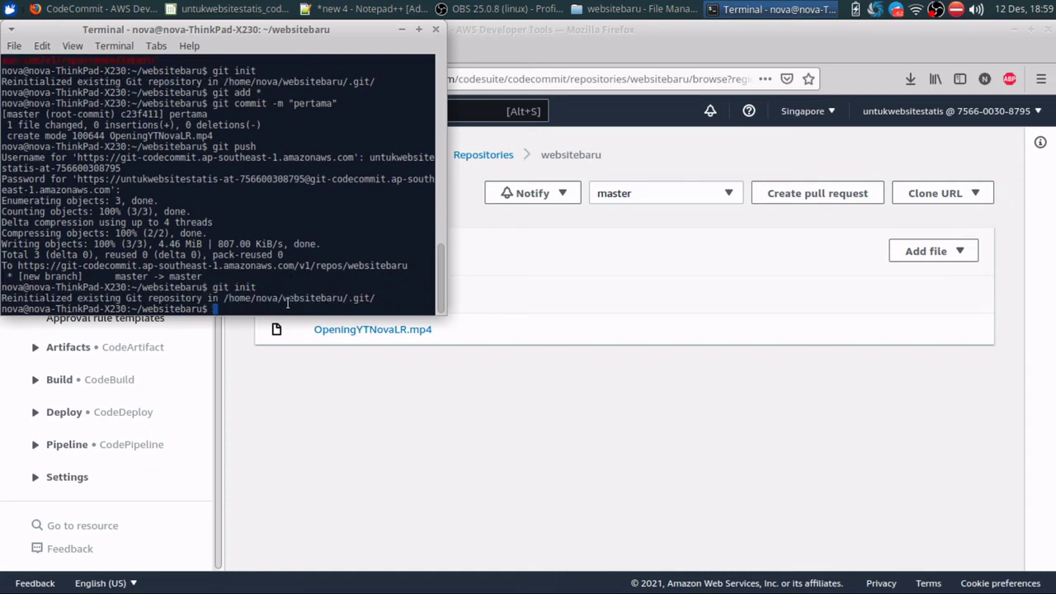
text(git add )
text(*)
key(Return)
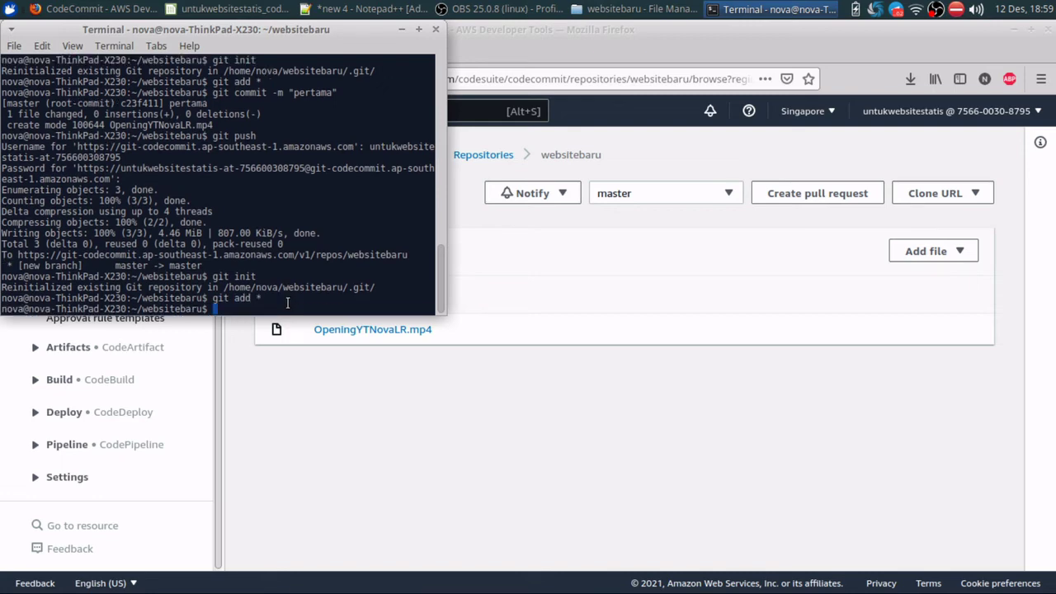
text(git comm)
text(it -m )
text("kedua)
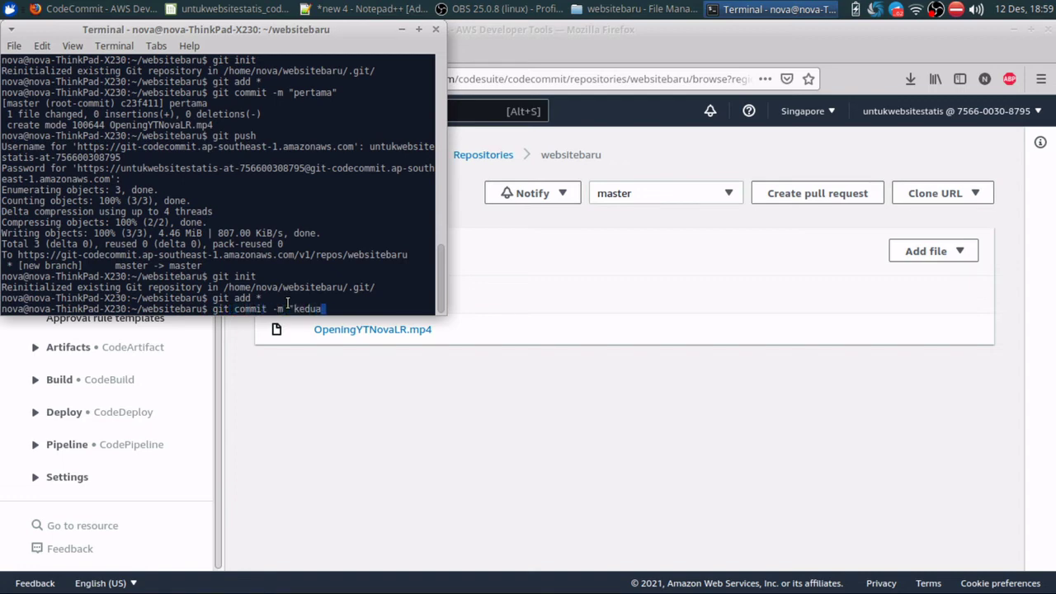
text(")
key(Return)
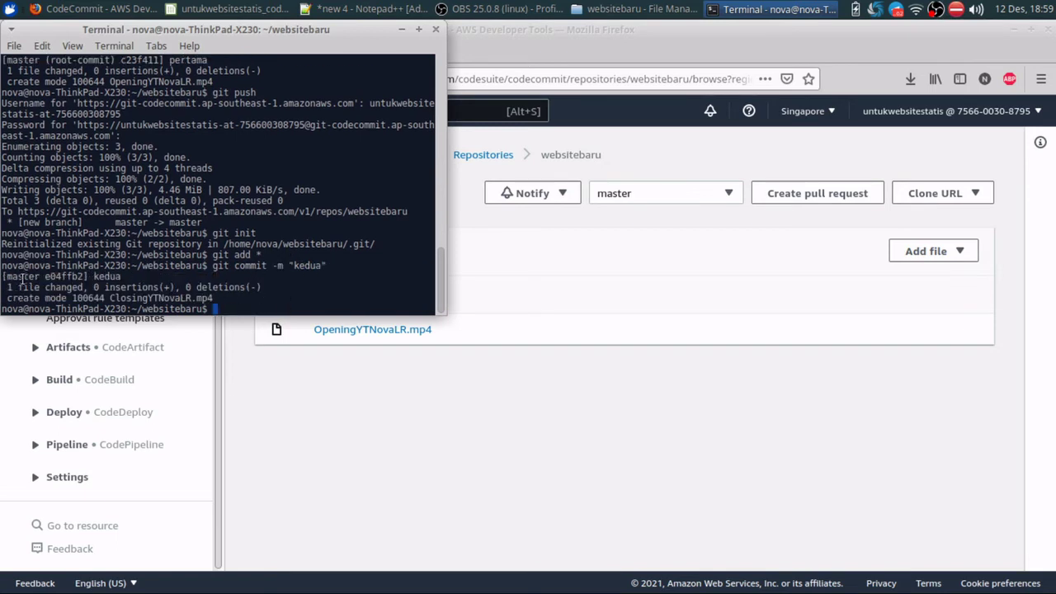
- Confirm the kedua commit added ClosingYTNovaLR.mp4, then run git push
triple_click(25, 277)
click(132, 289)
drag(44, 298, 147, 299)
click(134, 297)
double_click(116, 297)
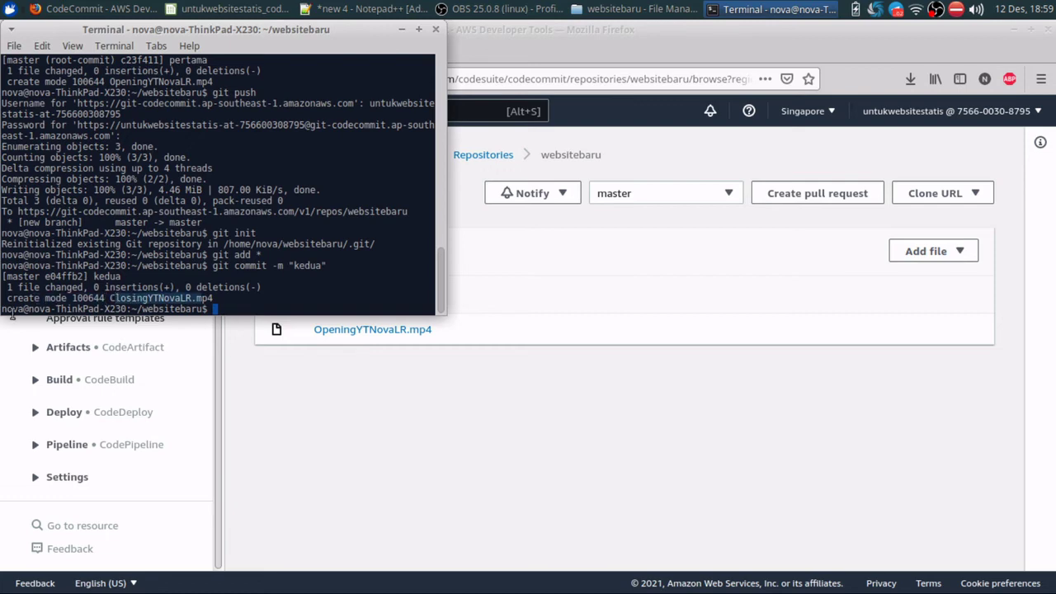
click(45, 287)
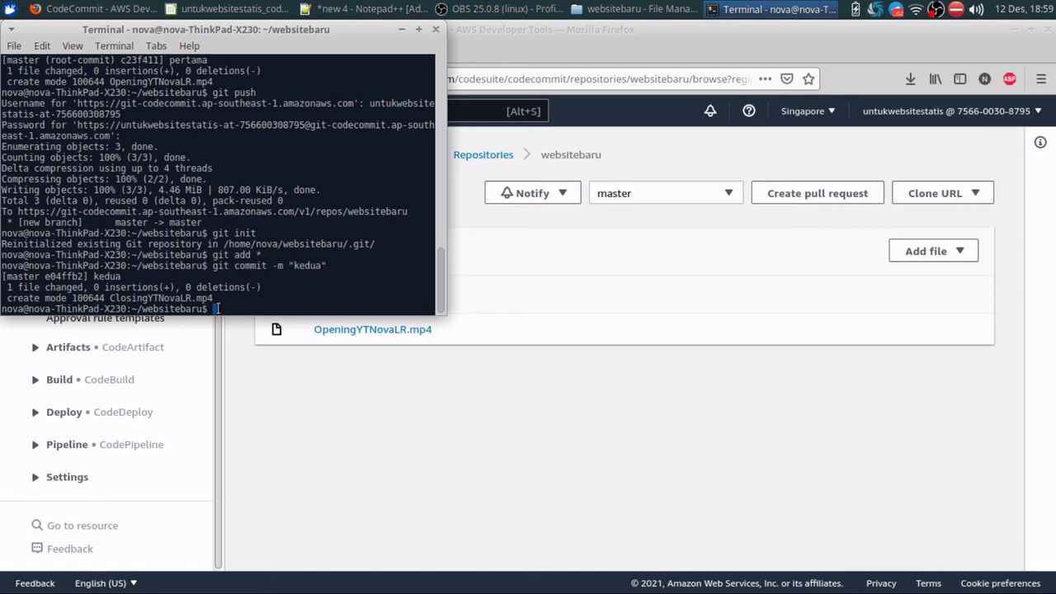
text(git )
text(push)
key(Return)
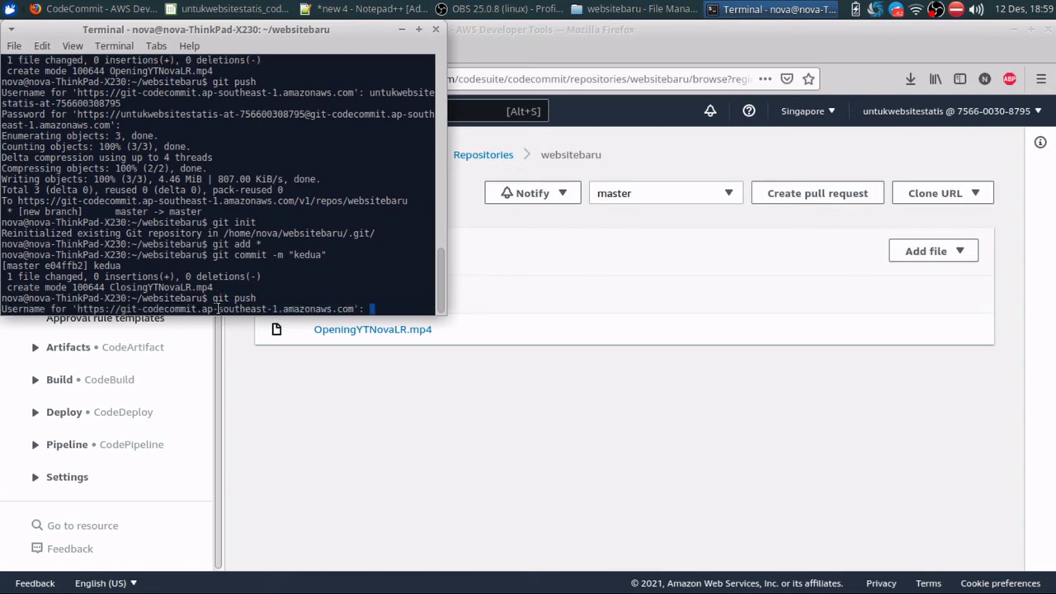
- Copy the Git username from the credentials spreadsheet and paste it at the push prompt
click(235, 9)
click(138, 185)
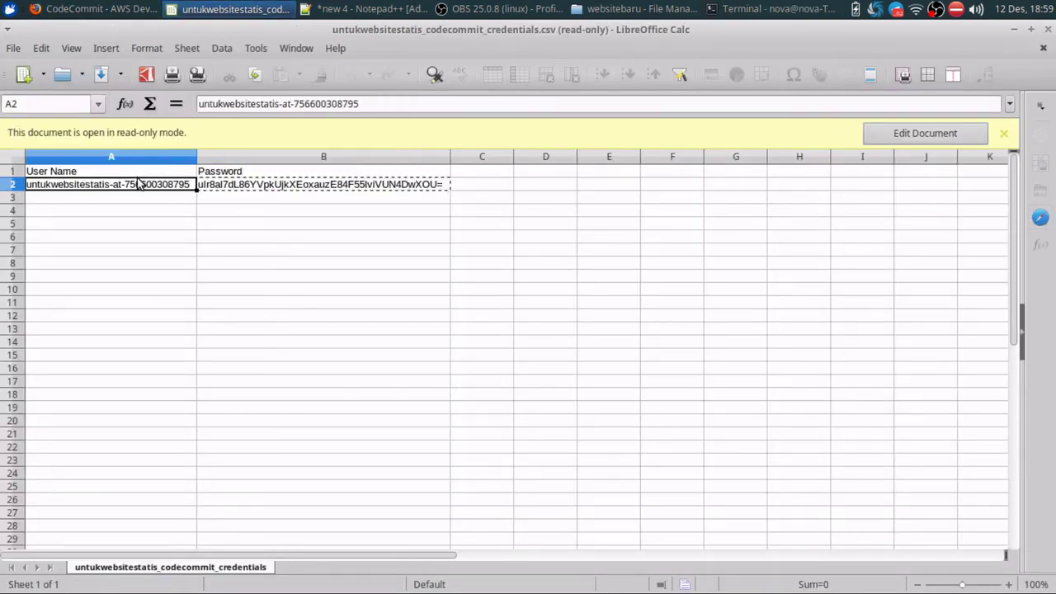
click(91, 9)
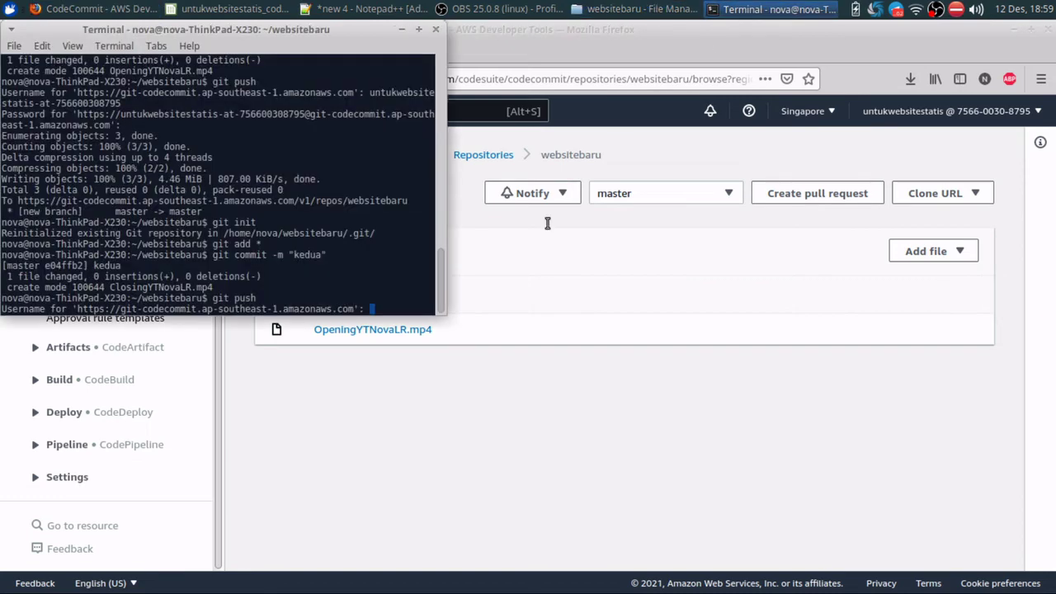
click(772, 9)
right_click(390, 306)
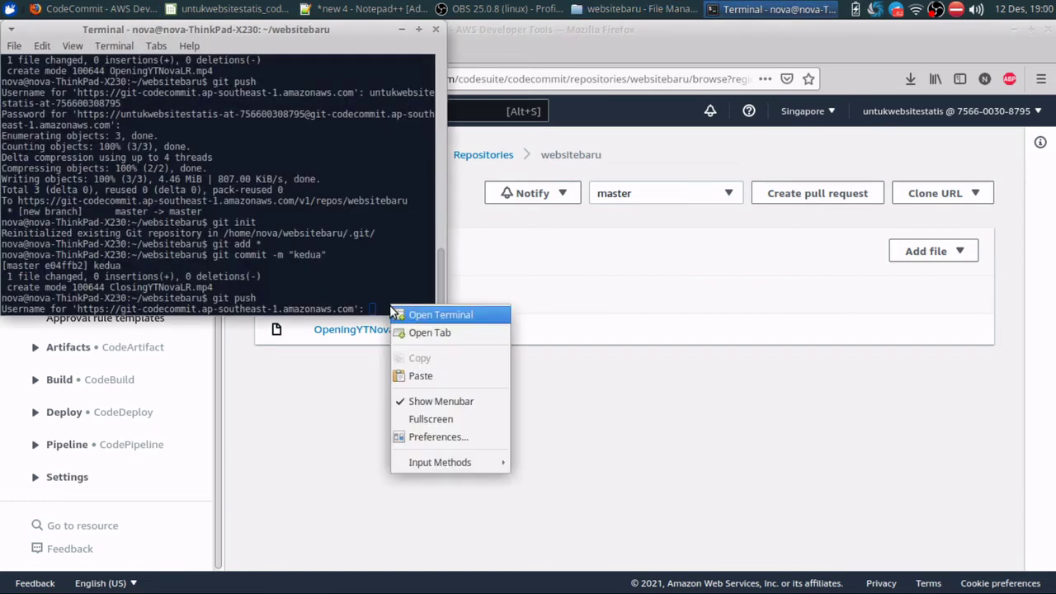
click(420, 375)
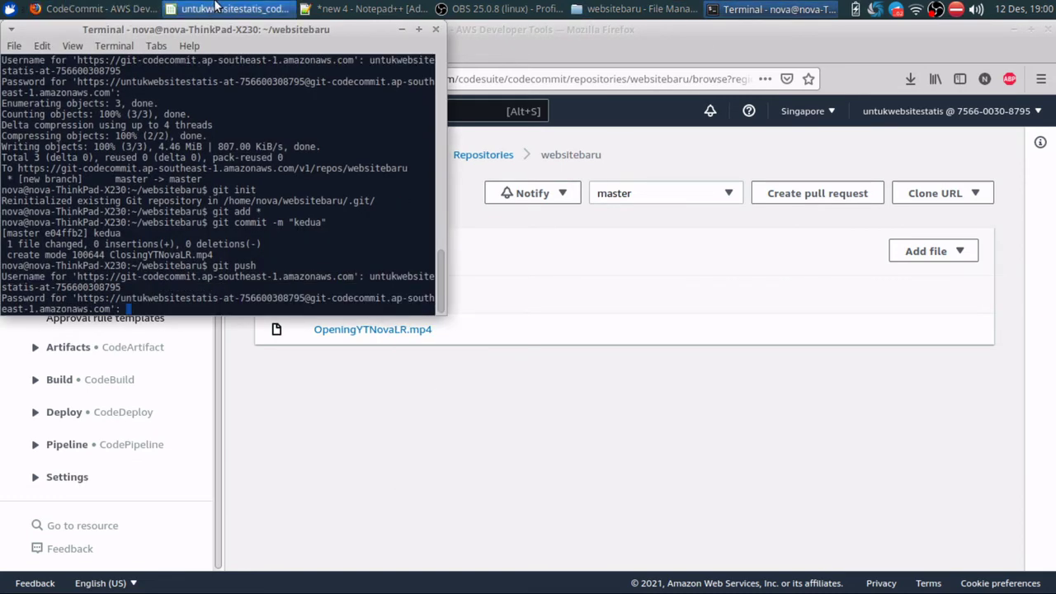
- Copy the Git password from the spreadsheet and paste it at the prompt, completing the push to e04ffb2
click(235, 9)
click(283, 186)
key(ctrl+c)
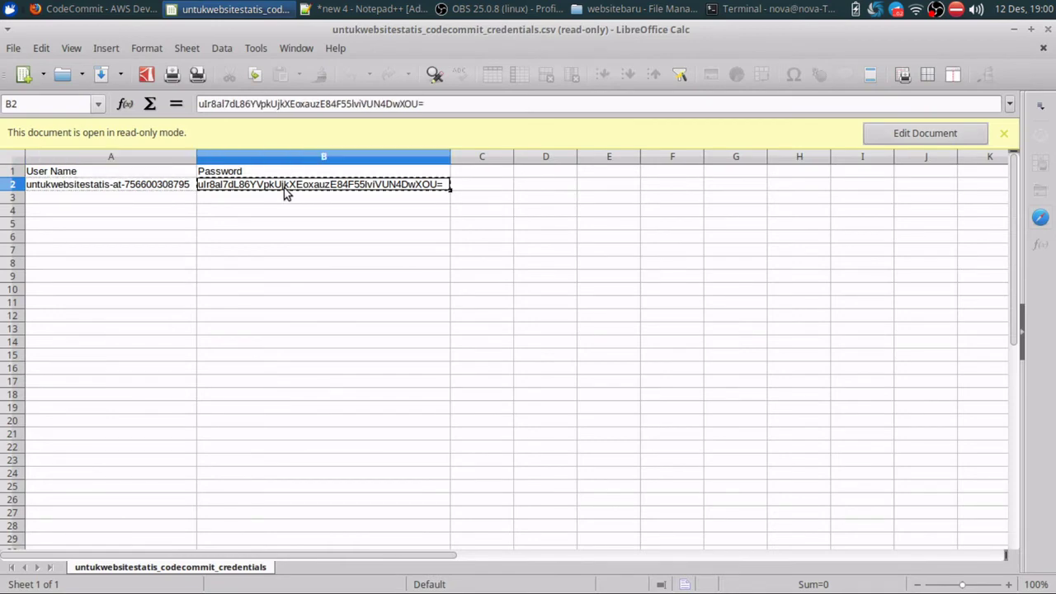
click(763, 9)
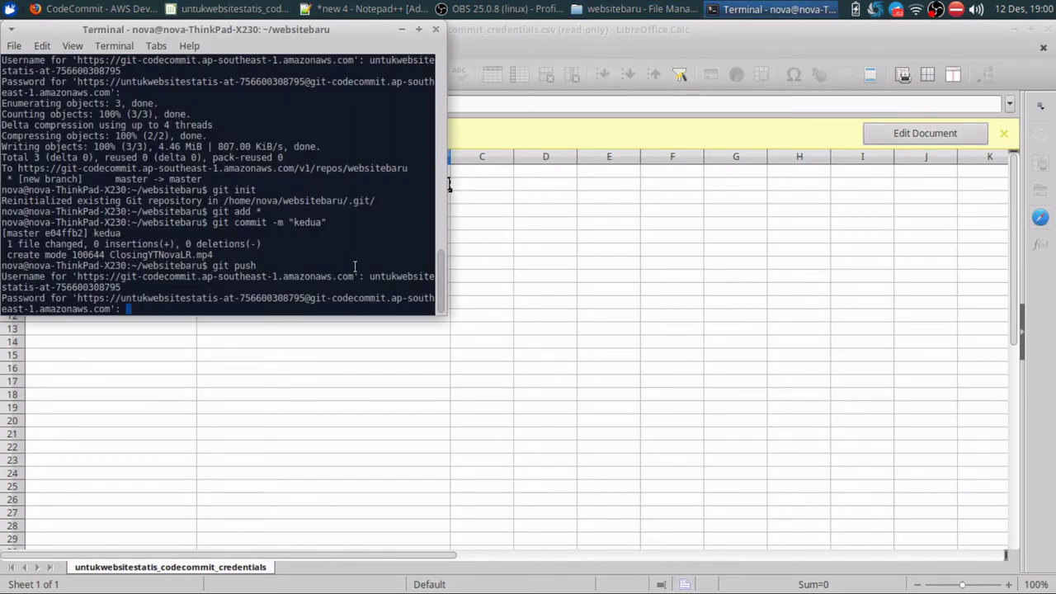
right_click(234, 310)
click(266, 375)
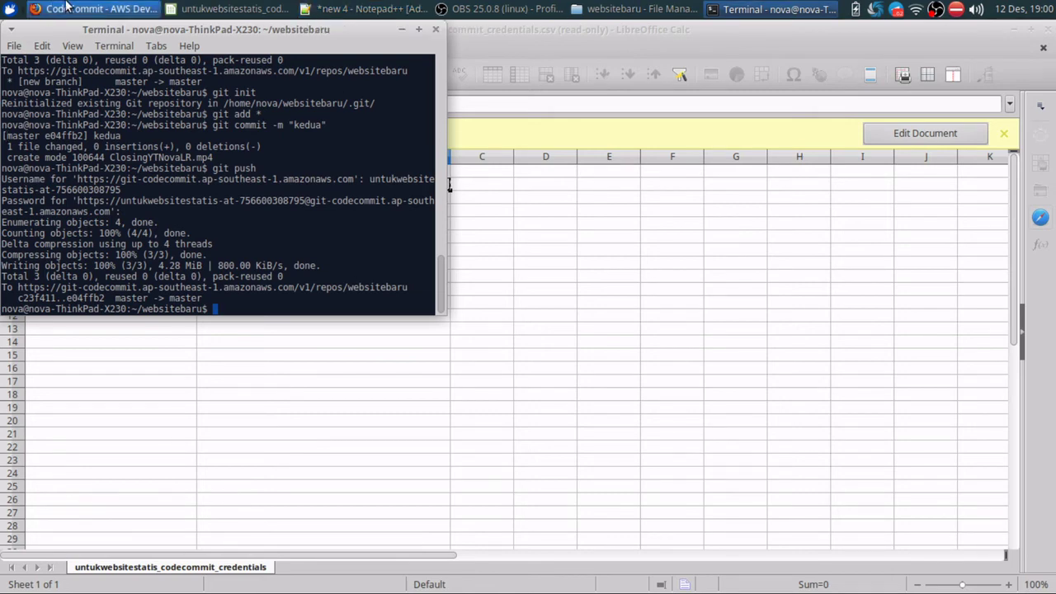
click(94, 9)
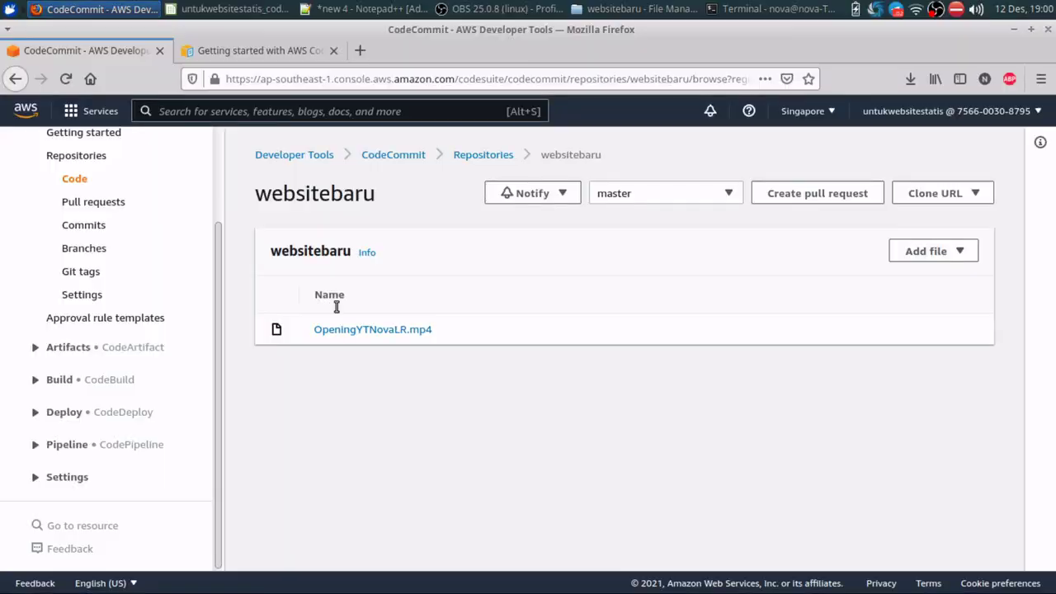
- Reopen websitebaru from the Repositories list to refresh its contents, then bring the terminal forward
click(481, 157)
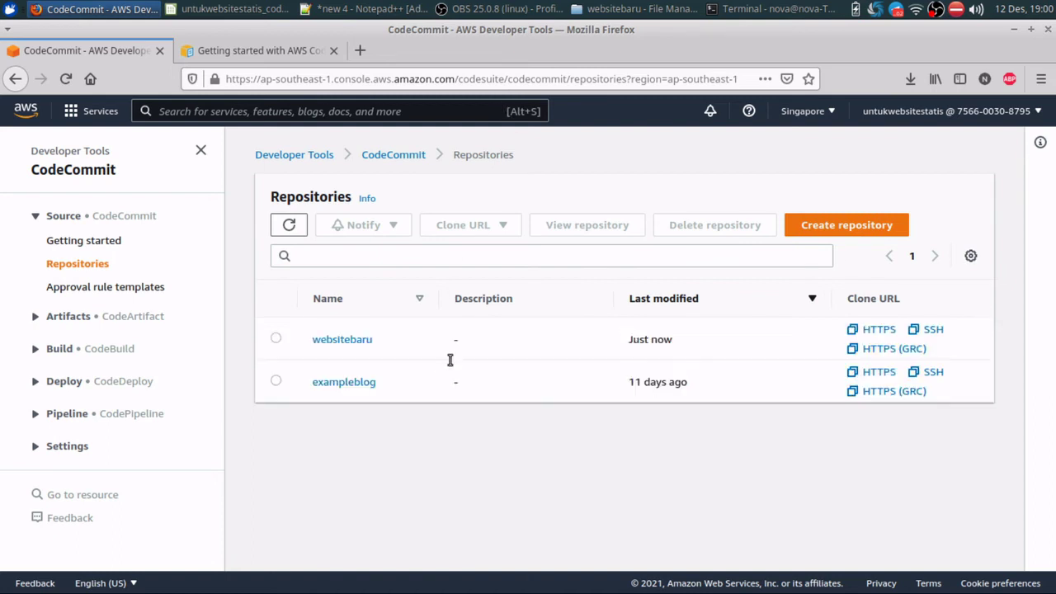
click(330, 344)
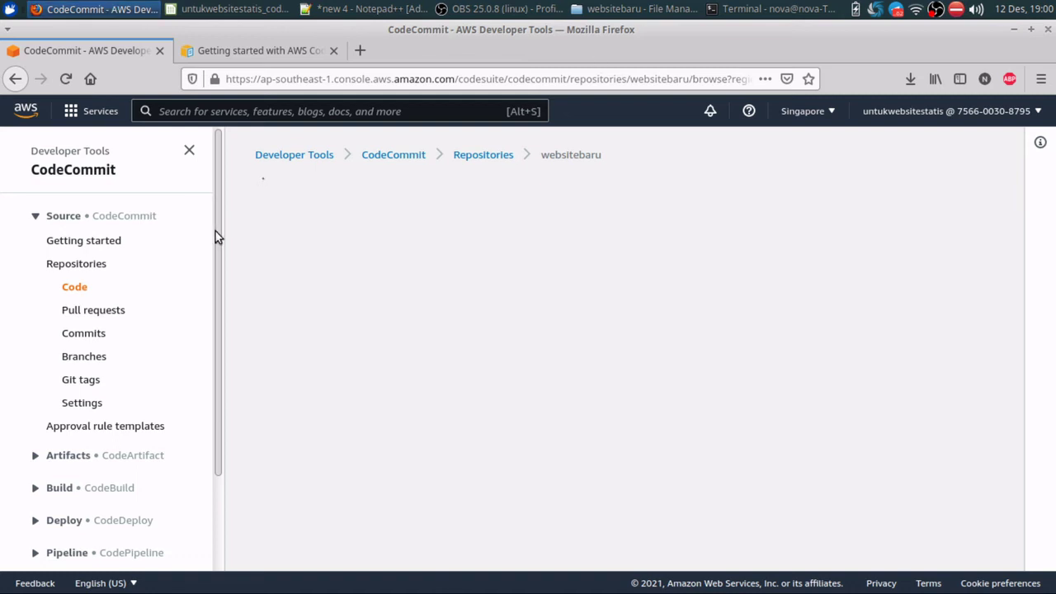
drag(215, 232, 217, 327)
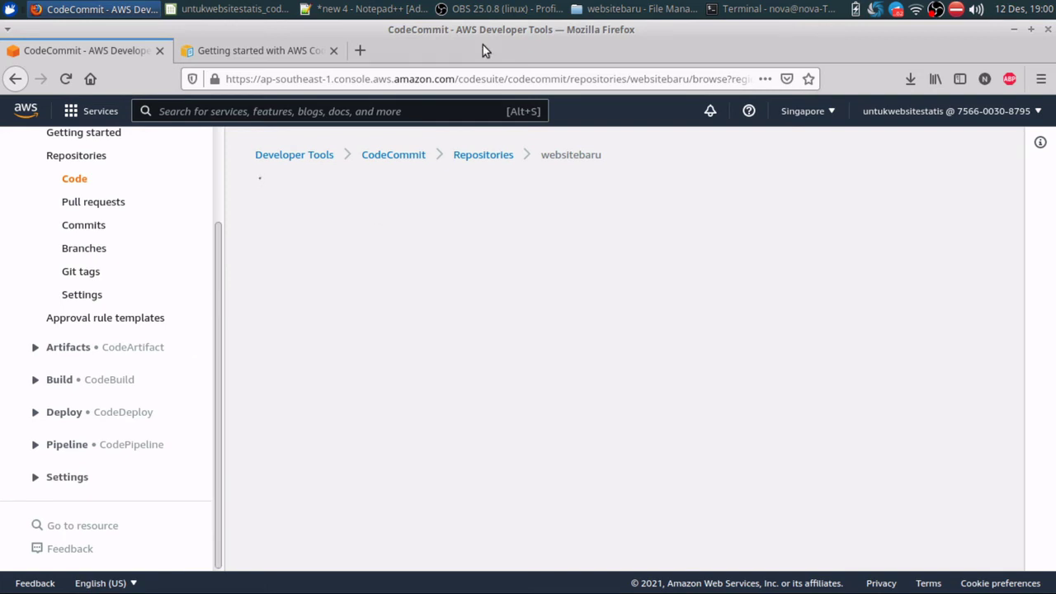
click(738, 8)
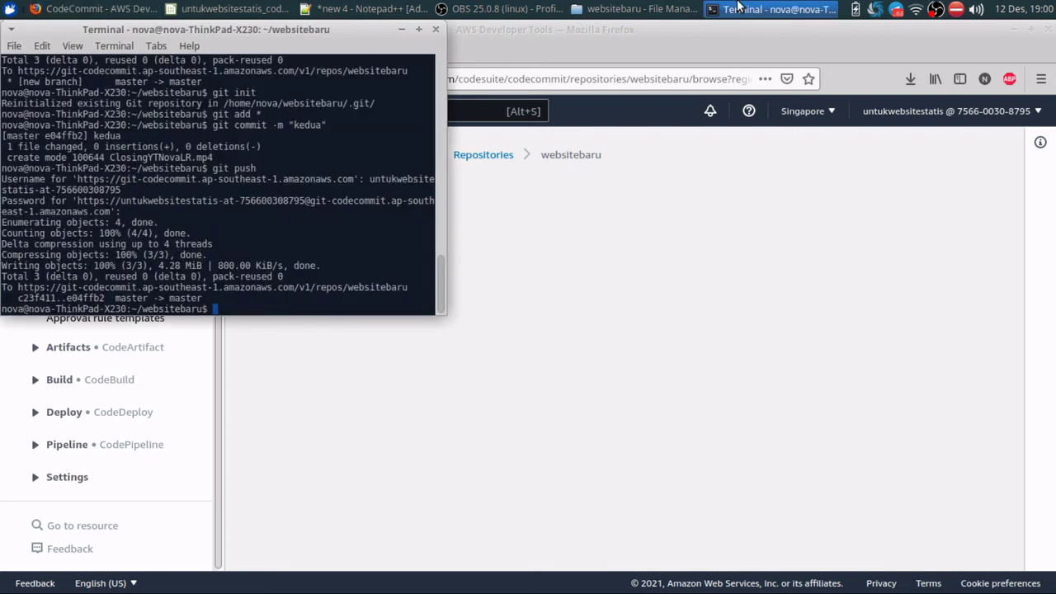
- Minimise the terminal to reveal the websitebaru repository page
click(738, 8)
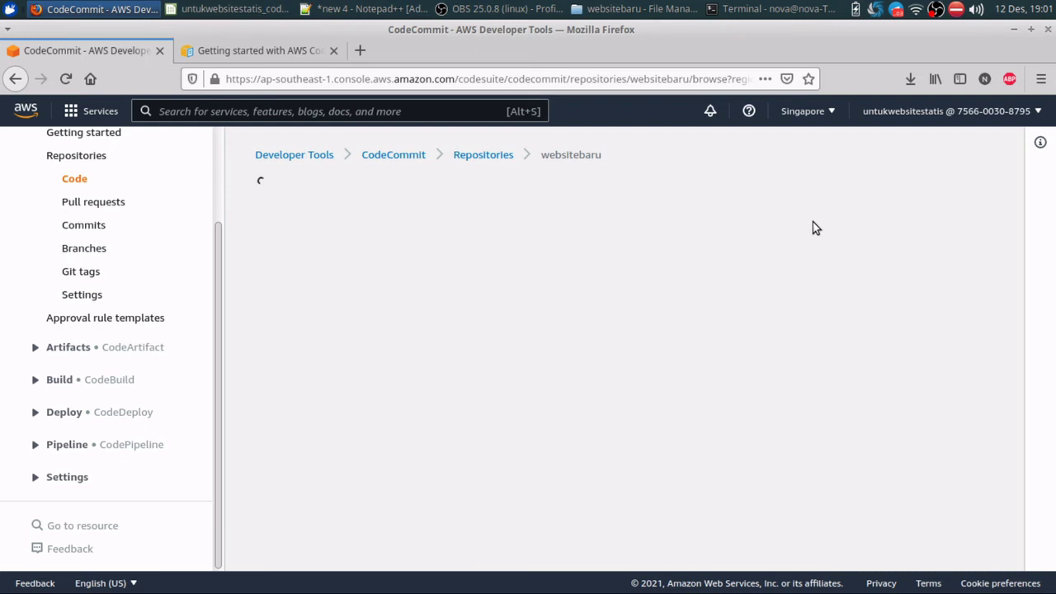